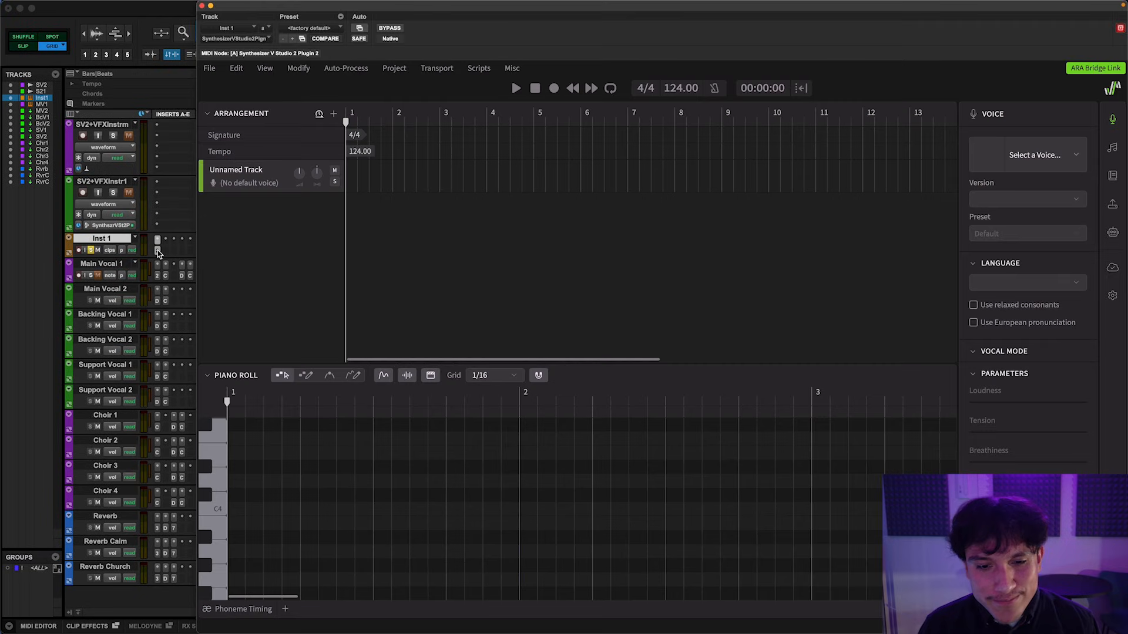
- Create three rising quarter notes, C4, D4 and E4, starting at beat 3 of bar 1 in the piano roll
{"action": "double_click", "coordinate": [376, 515]}
{"action": "double_click", "coordinate": [448, 485]}
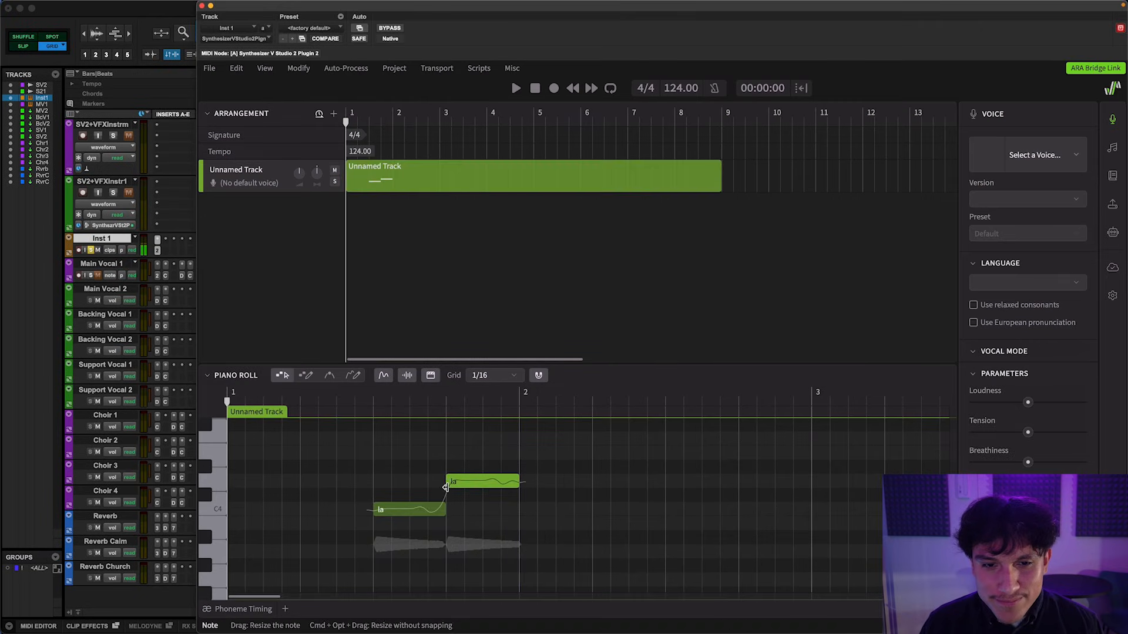
{"action": "double_click", "coordinate": [521, 455]}
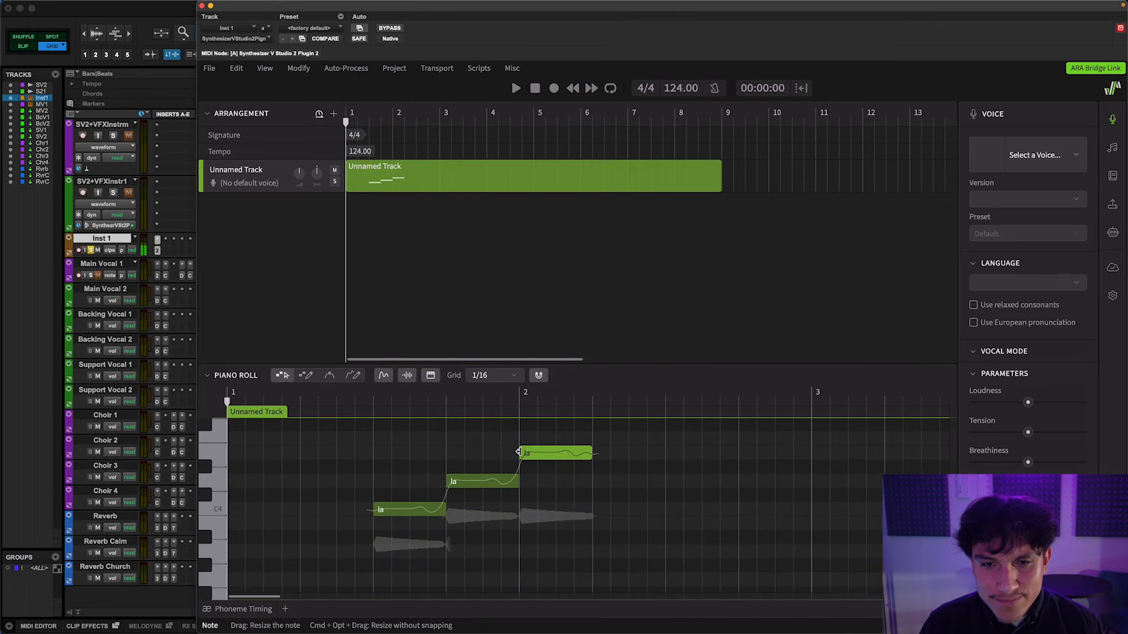
- Set the lyrics of the three notes to "i", "love" and "you"
{"action": "double_click", "coordinate": [426, 510]}
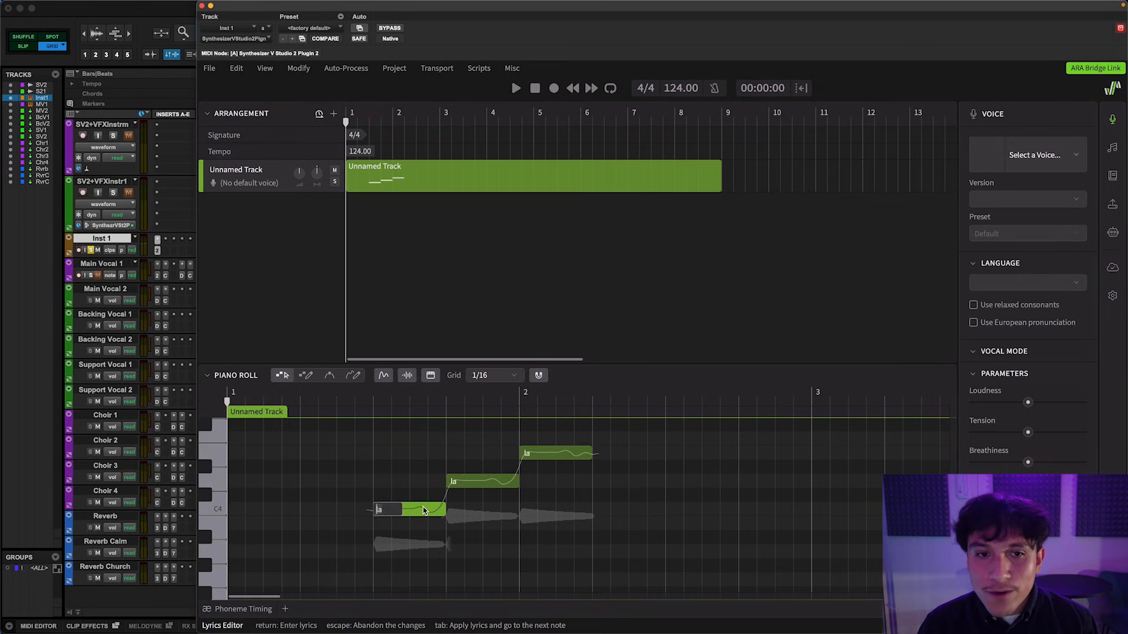
{"action": "type", "text": "i"}
{"action": "key", "text": "Tab"}
{"action": "type", "text": "love"}
{"action": "key", "text": "Tab"}
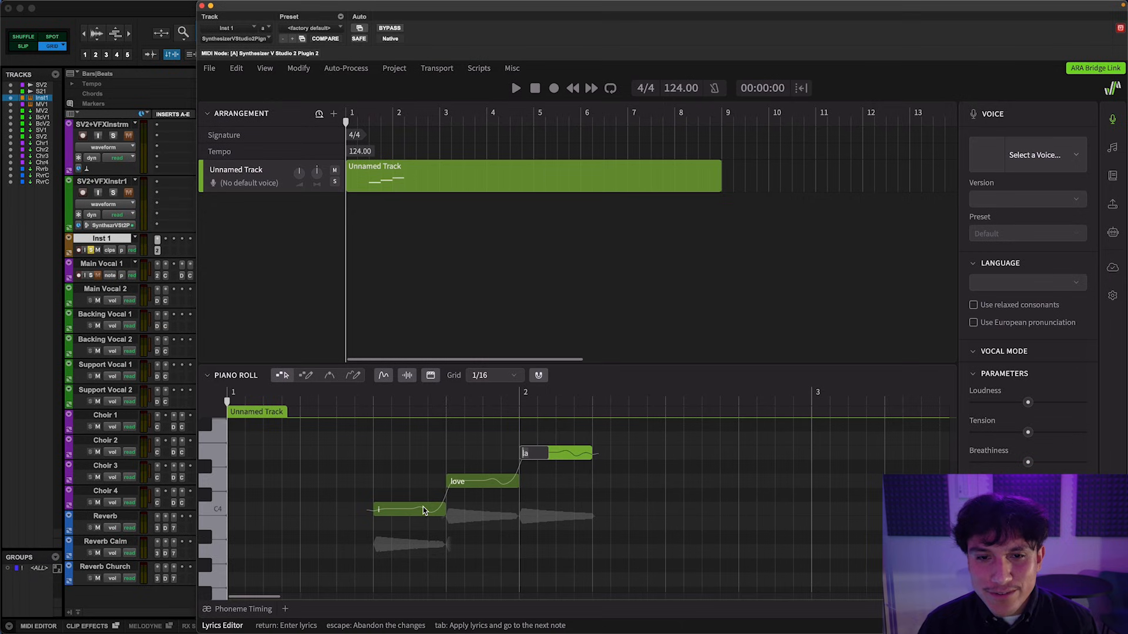
{"action": "key", "text": "Return"}
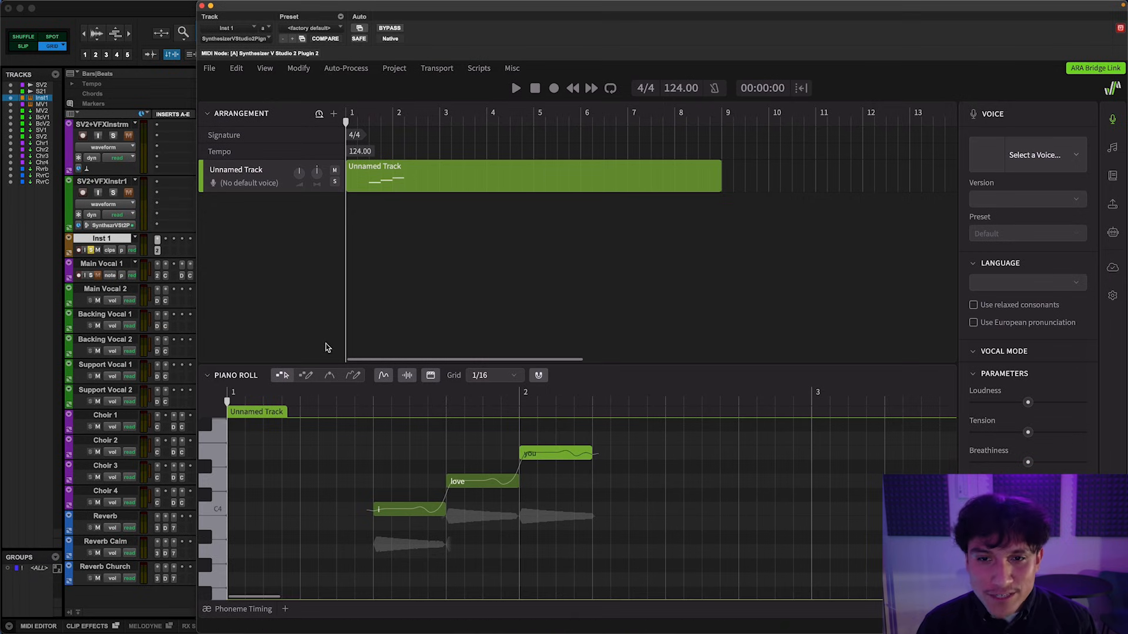
- Assign the Hayden 2 voice to the unnamed track
{"action": "left_click", "coordinate": [264, 184]}
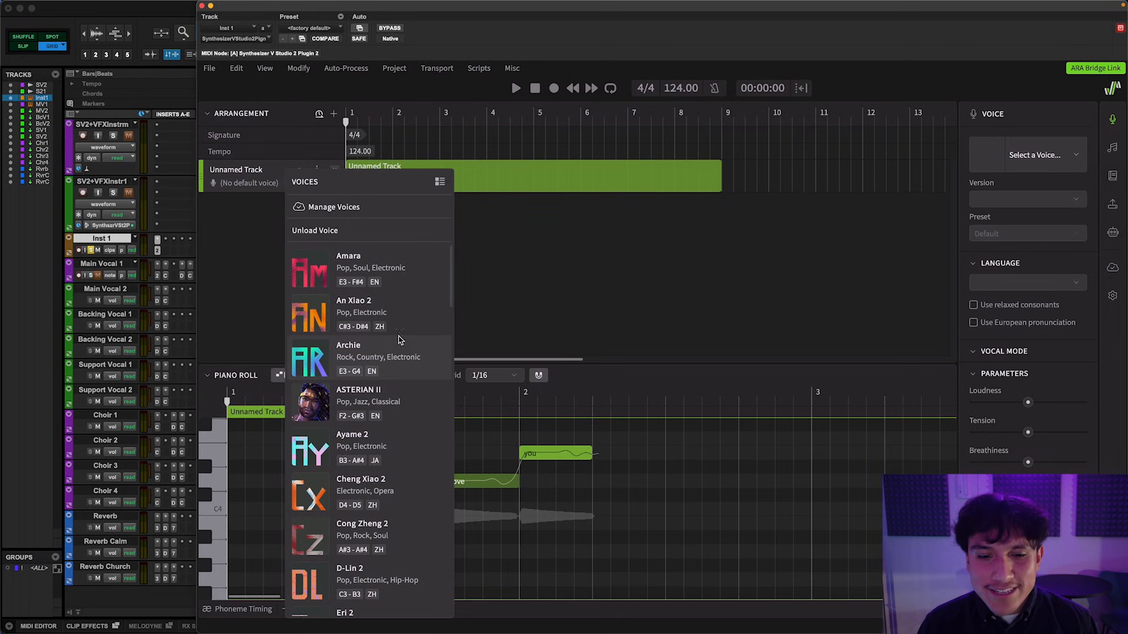
{"action": "scroll", "coordinate": [411, 382], "scroll_direction": "down", "scroll_amount": 8}
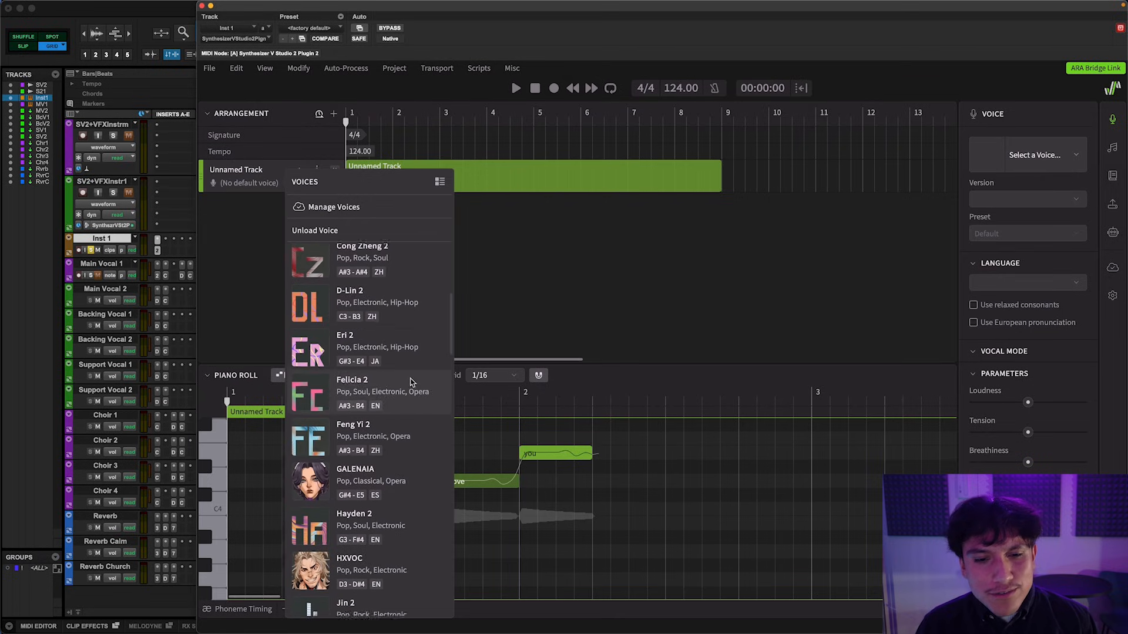
{"action": "scroll", "coordinate": [411, 382], "scroll_direction": "down", "scroll_amount": 1}
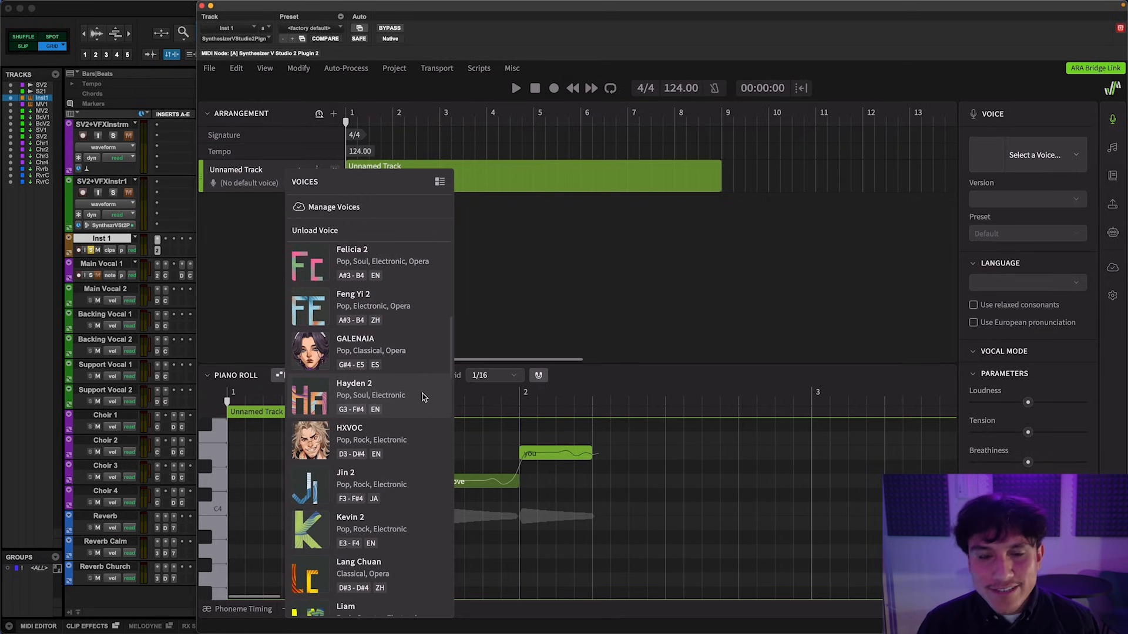
{"action": "left_click", "coordinate": [423, 398]}
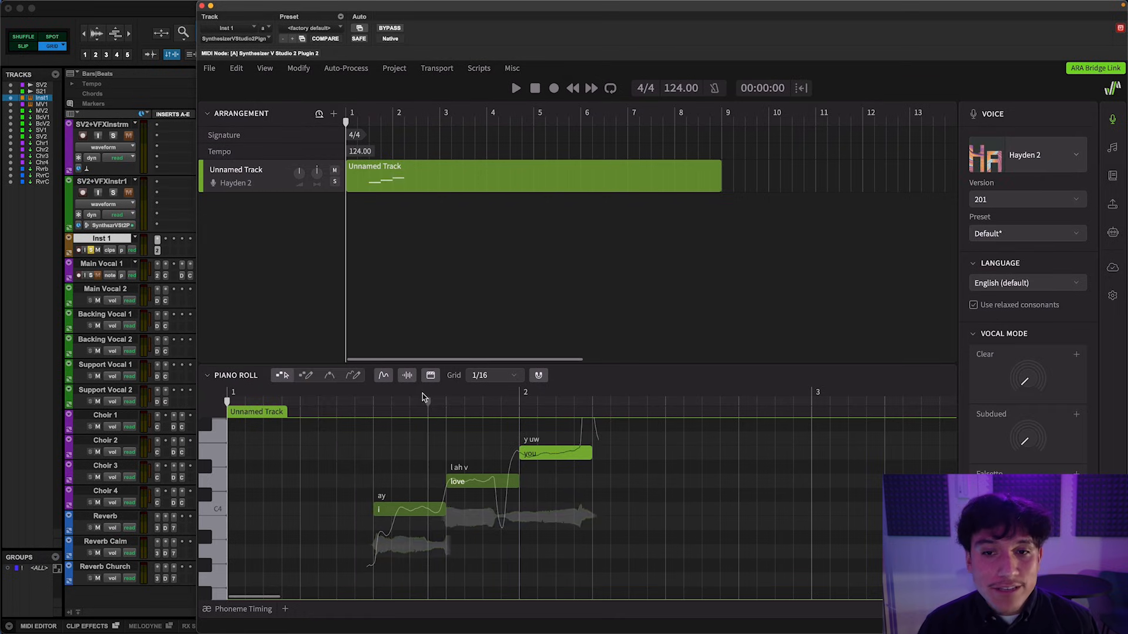
- Play back the "i love you" phrase from just before its first note, then stop
{"action": "left_click", "coordinate": [335, 403]}
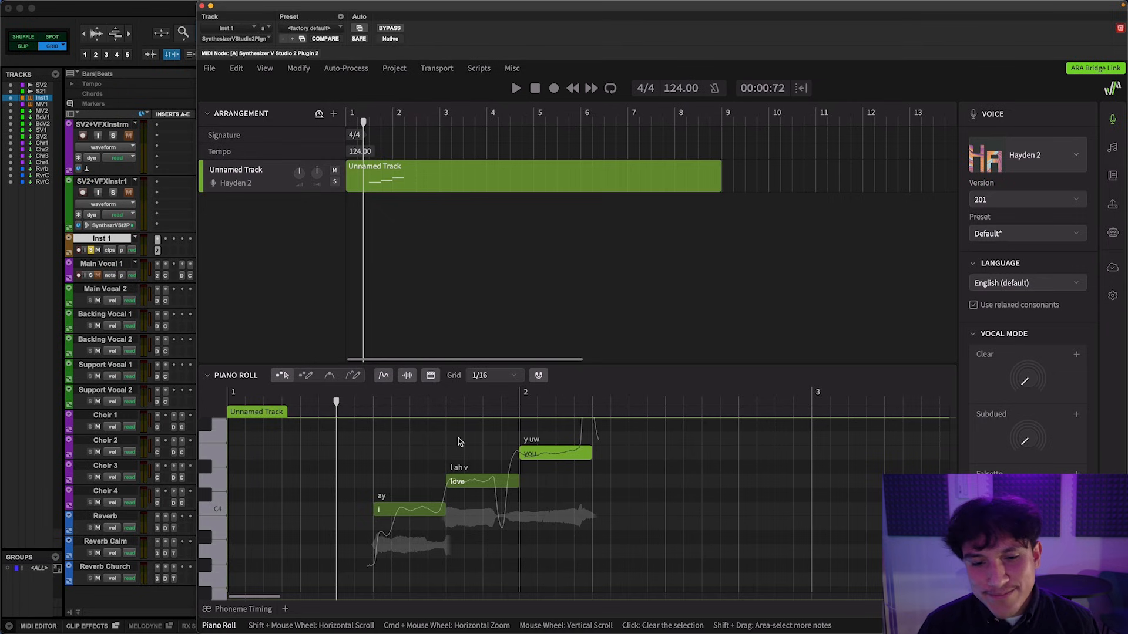
{"action": "key", "text": "space"}
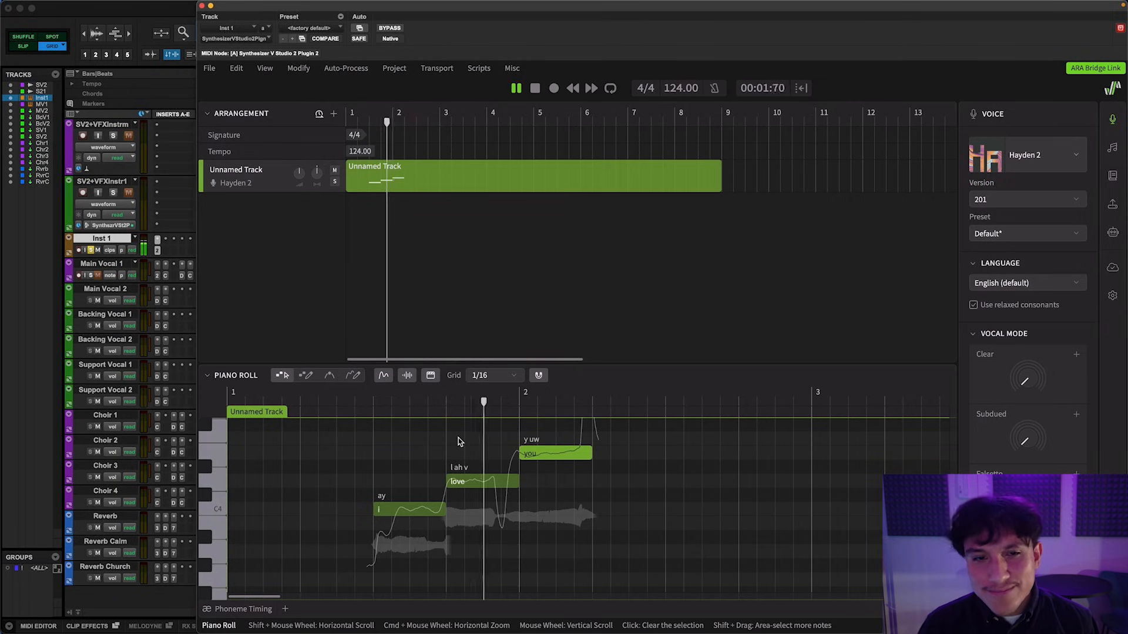
{"action": "key", "text": "space"}
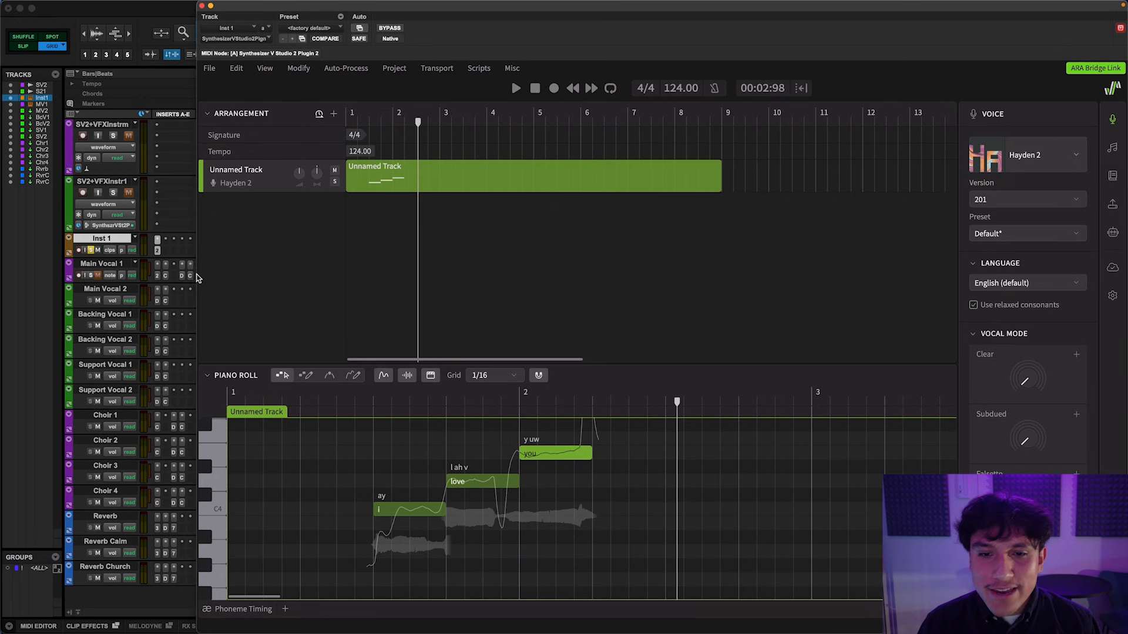
- Delete the Inst 1 track from the session
{"action": "right_click", "coordinate": [106, 243]}
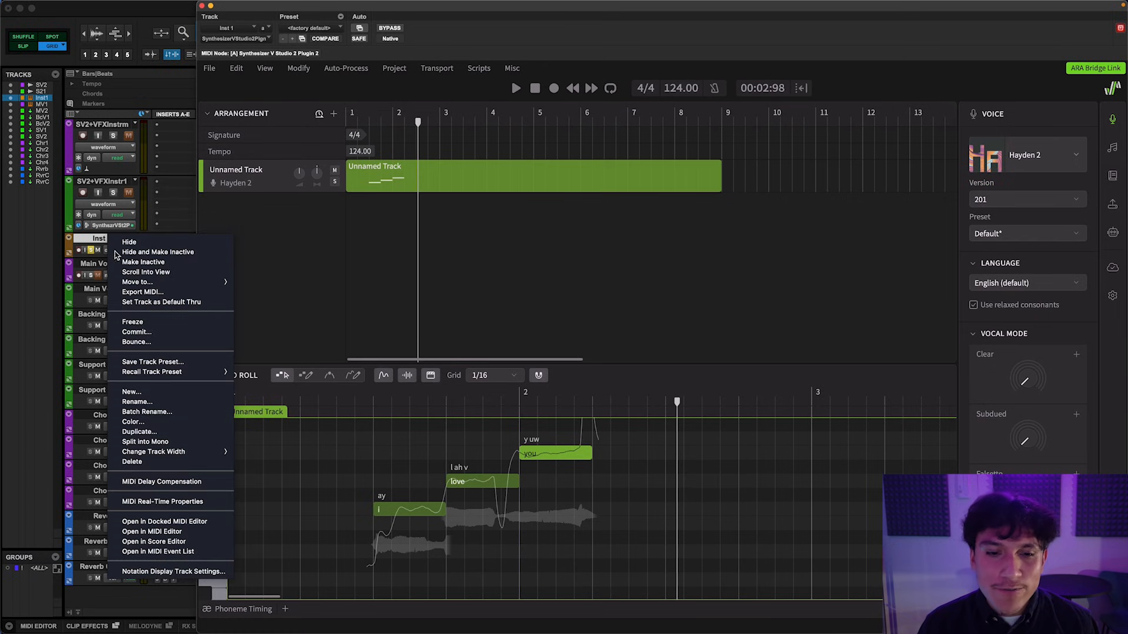
{"action": "left_click", "coordinate": [188, 463]}
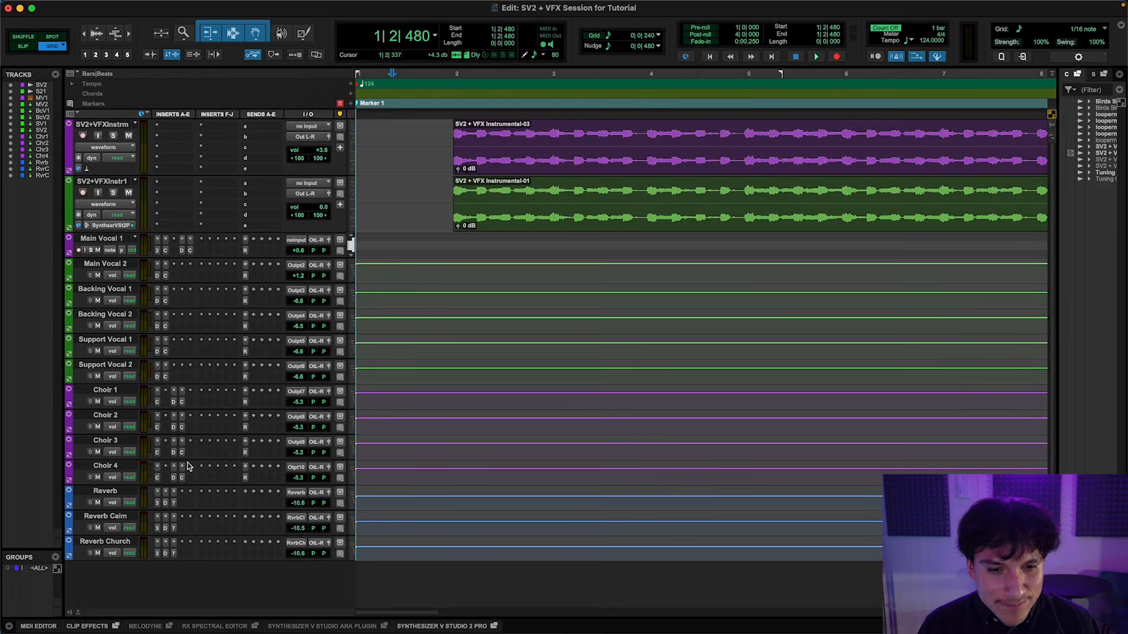
- Open the Synthesizer V plugin on Main Vocal 1 and play its Main Vocal 1 group from bar 2 to about bar 18
{"action": "left_click", "coordinate": [157, 252]}
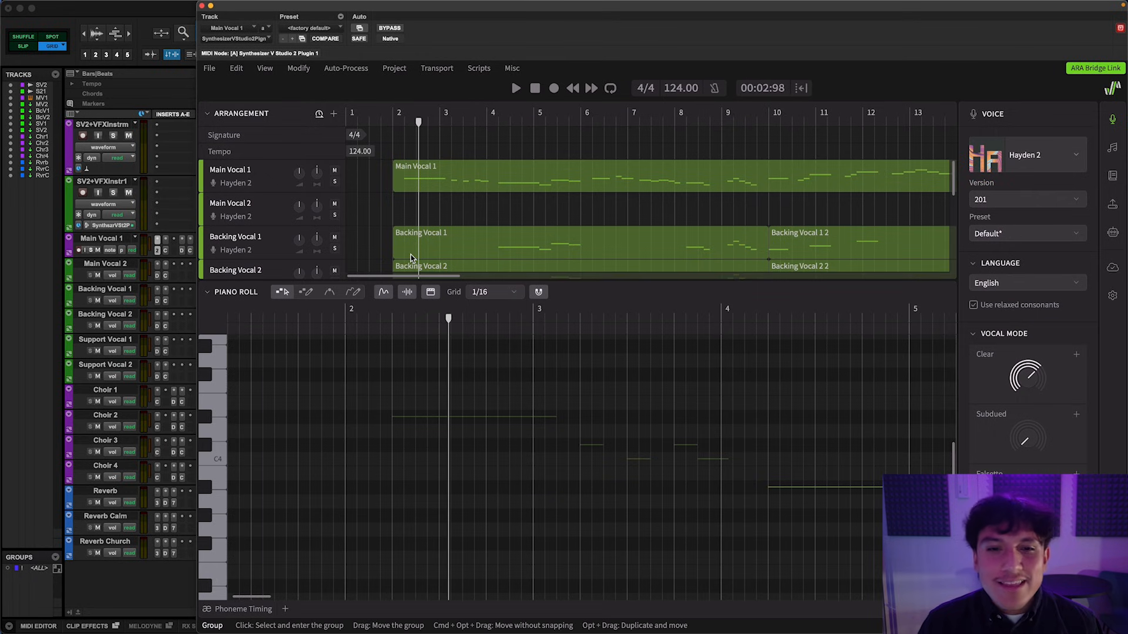
{"action": "left_click", "coordinate": [490, 181]}
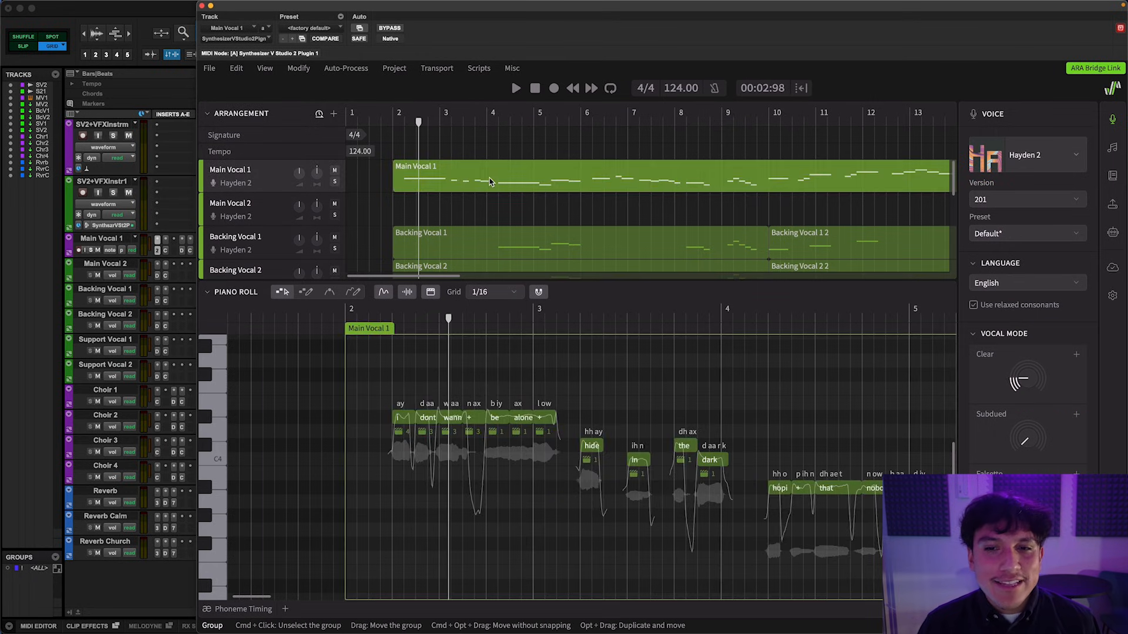
{"action": "left_click_drag", "start_coordinate": [418, 123], "coordinate": [392, 124]}
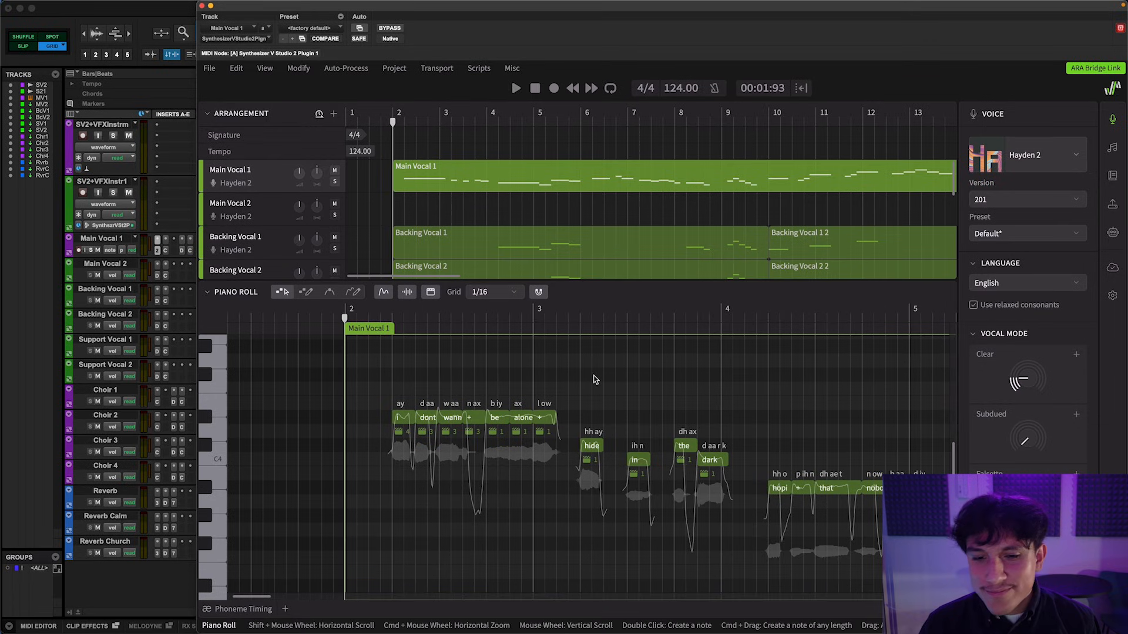
{"action": "key", "text": "space"}
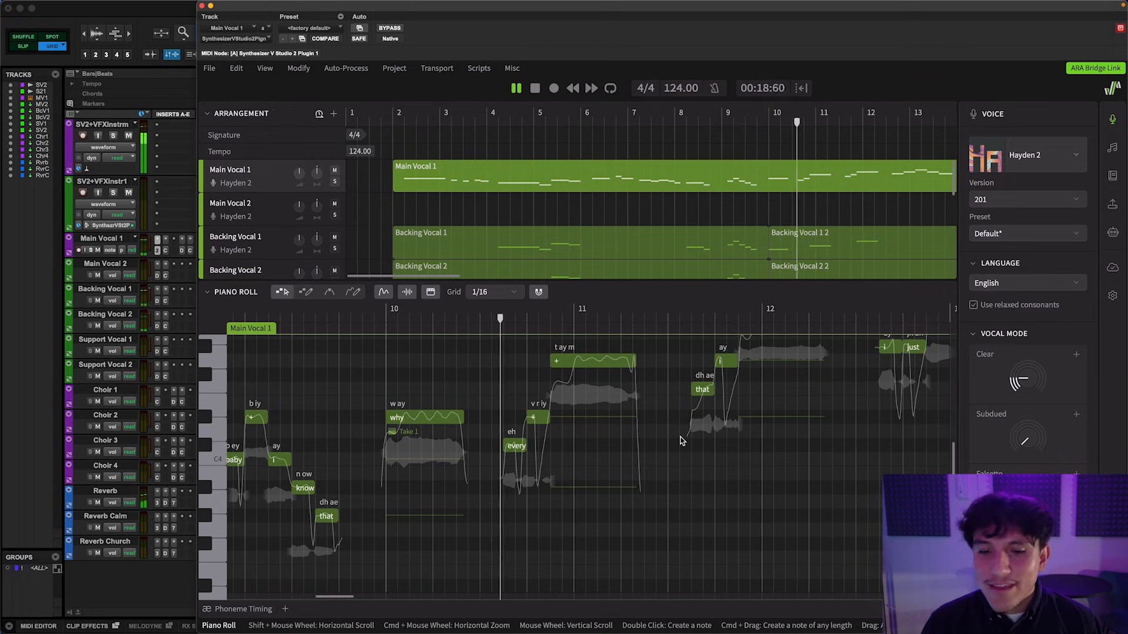
{"action": "scroll", "coordinate": [682, 440], "scroll_direction": "up", "scroll_amount": 2}
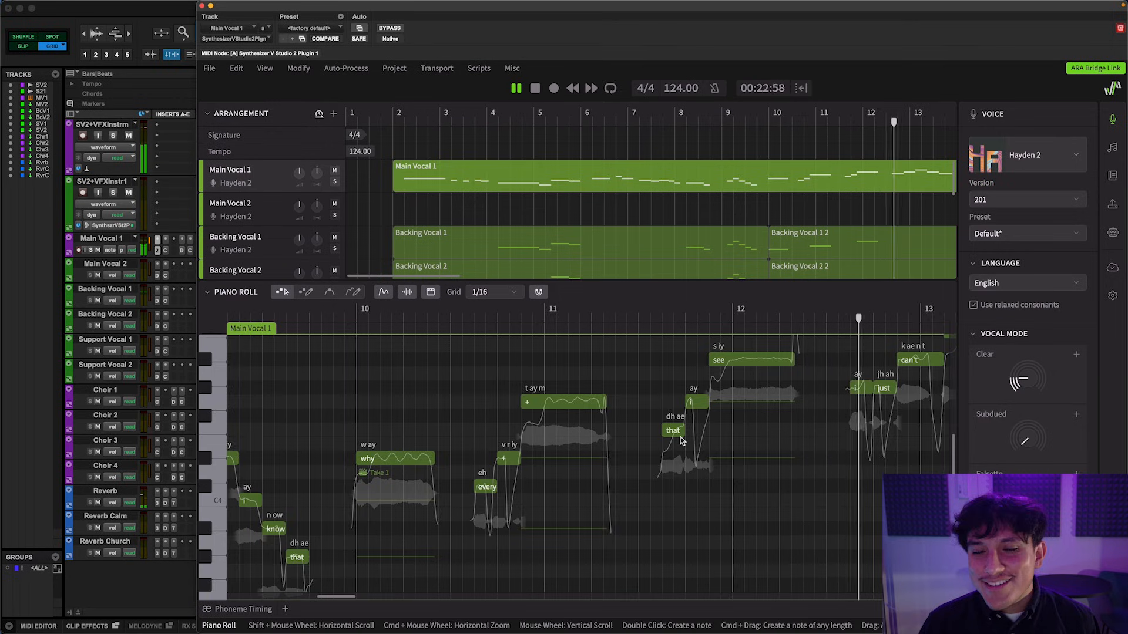
{"action": "scroll", "coordinate": [681, 438], "scroll_direction": "up", "scroll_amount": 1}
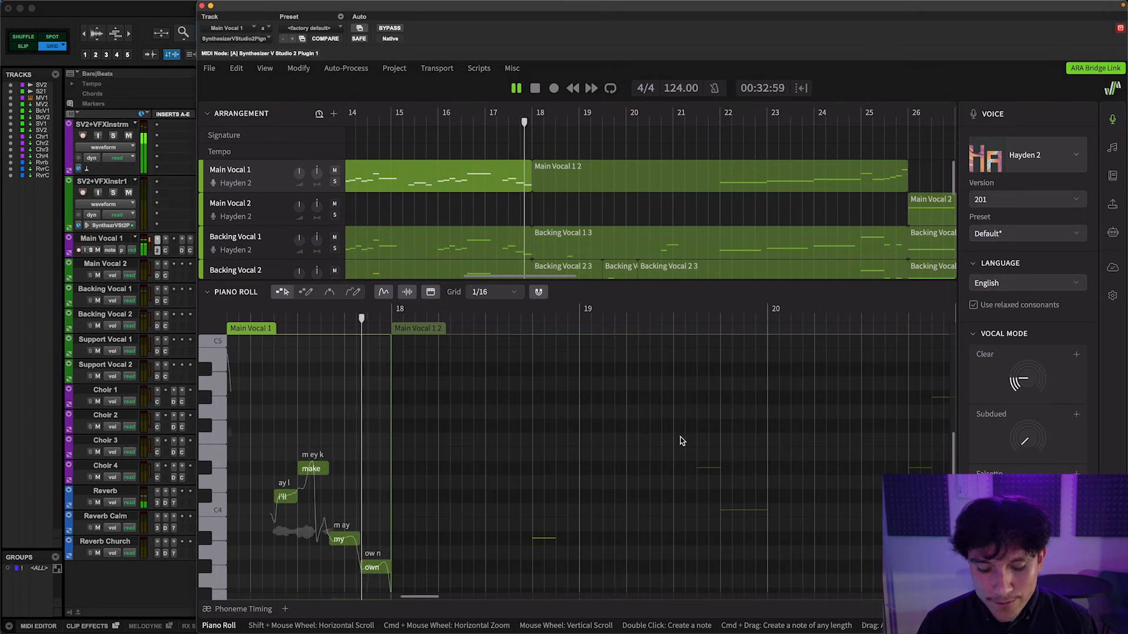
{"action": "key", "text": "space"}
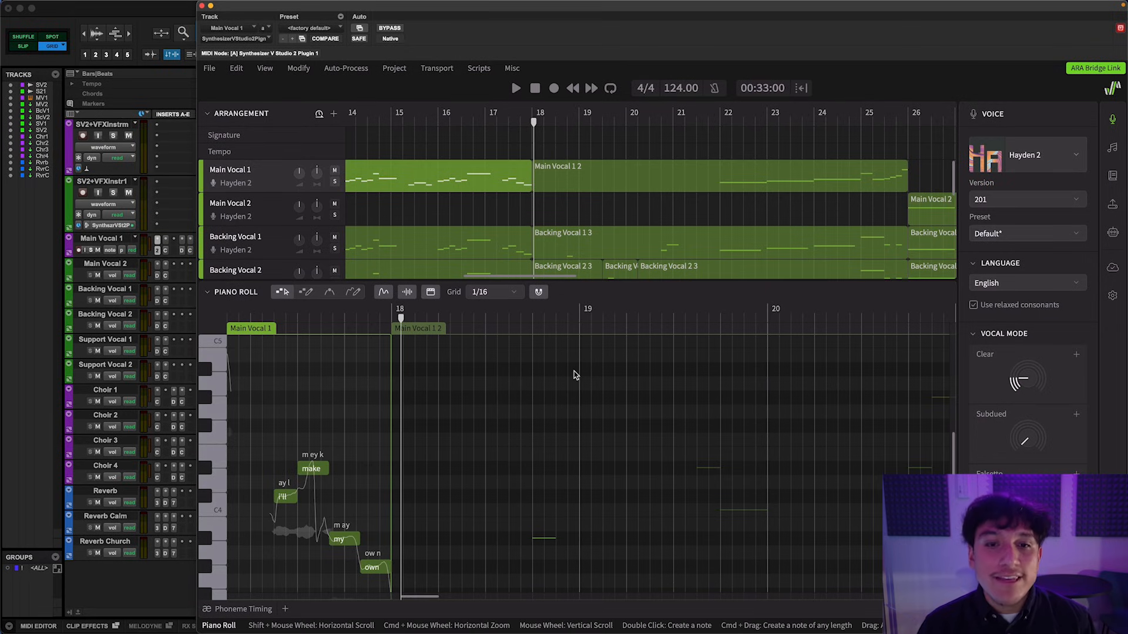
- Examine the Plugin Channel Layout options in the plugin's Audio & MIDI settings, then close the settings
{"action": "left_click", "coordinate": [1113, 296]}
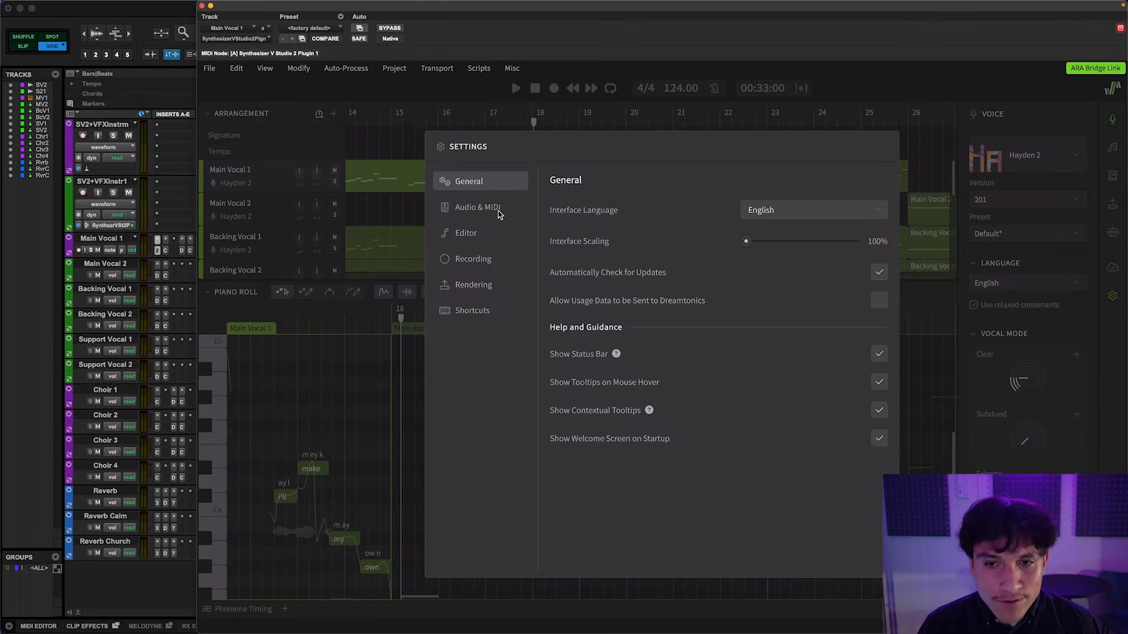
{"action": "left_click", "coordinate": [497, 213]}
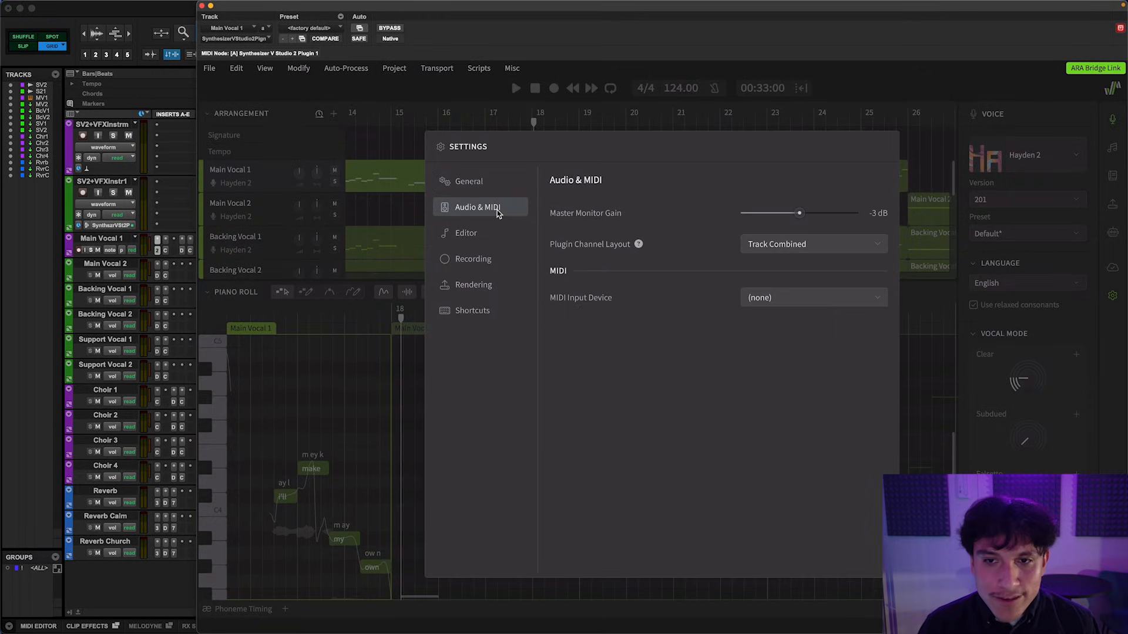
{"action": "left_click", "coordinate": [834, 251]}
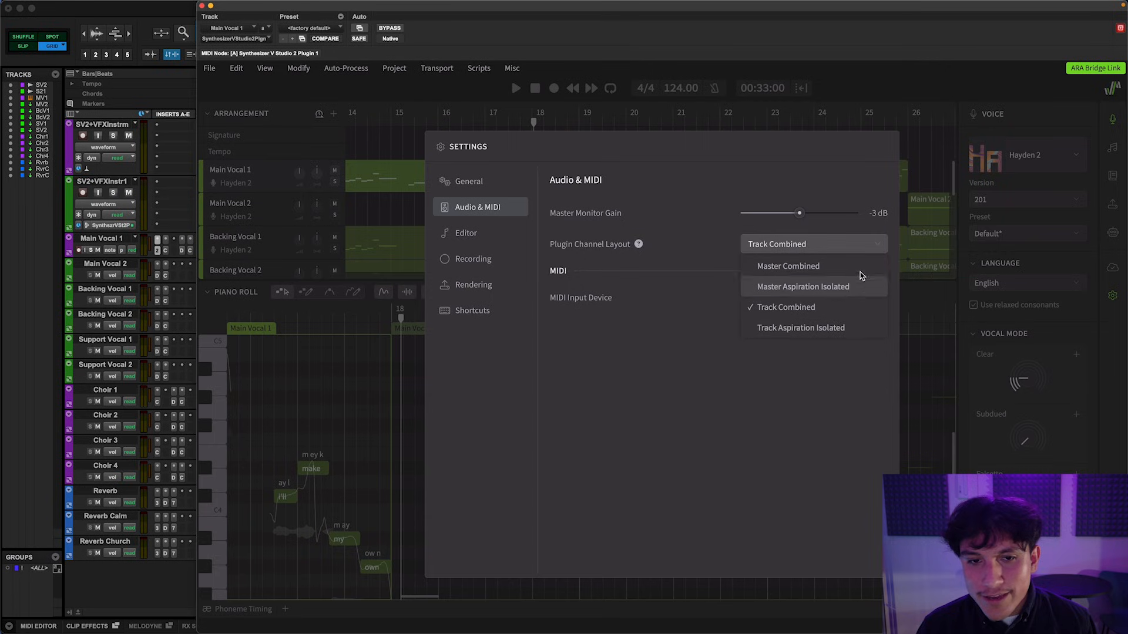
{"action": "left_click", "coordinate": [872, 245]}
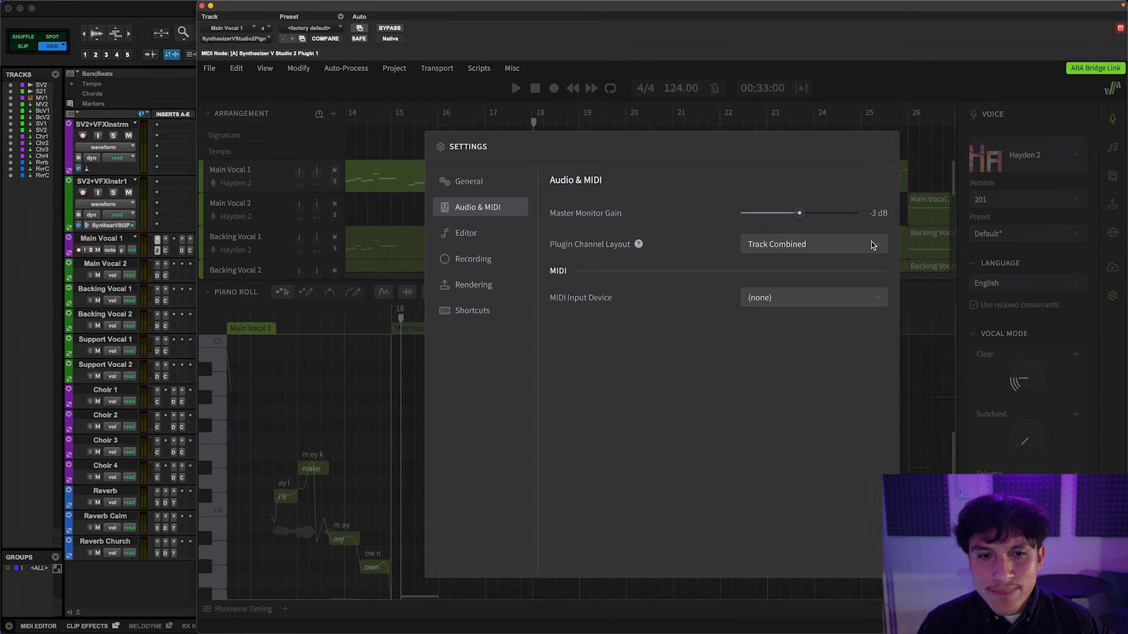
{"action": "left_click", "coordinate": [924, 351]}
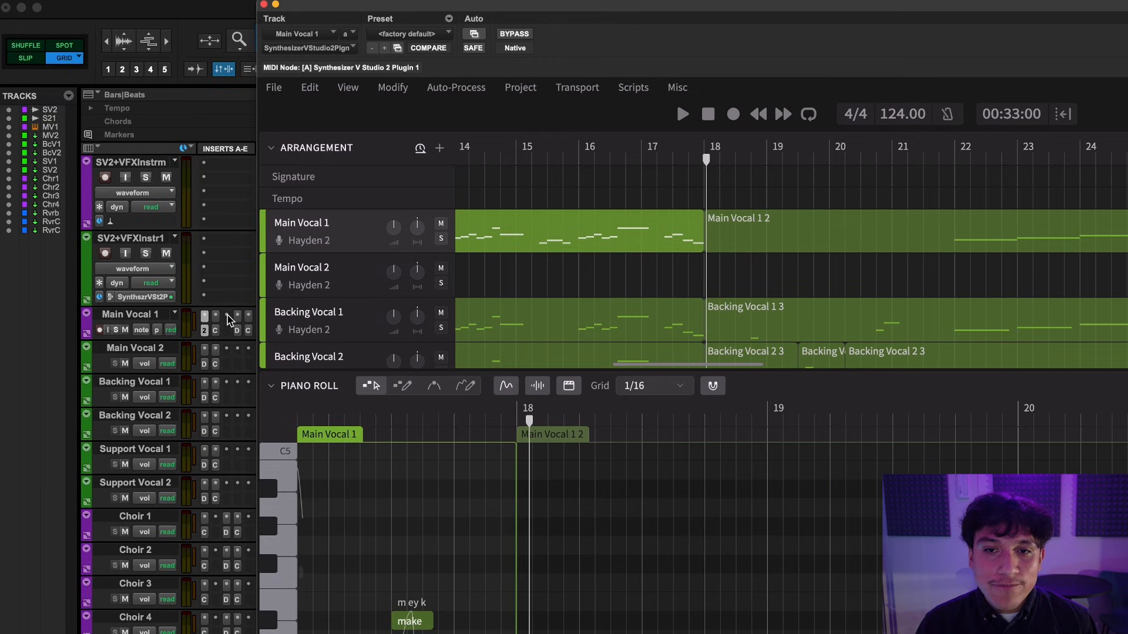
- Insert the stereo Vocoflex multichannel plugin in the free third insert slot of Main Vocal 1
{"action": "left_click", "coordinate": [235, 317]}
{"action": "mouse_move", "coordinate": [336, 323]}
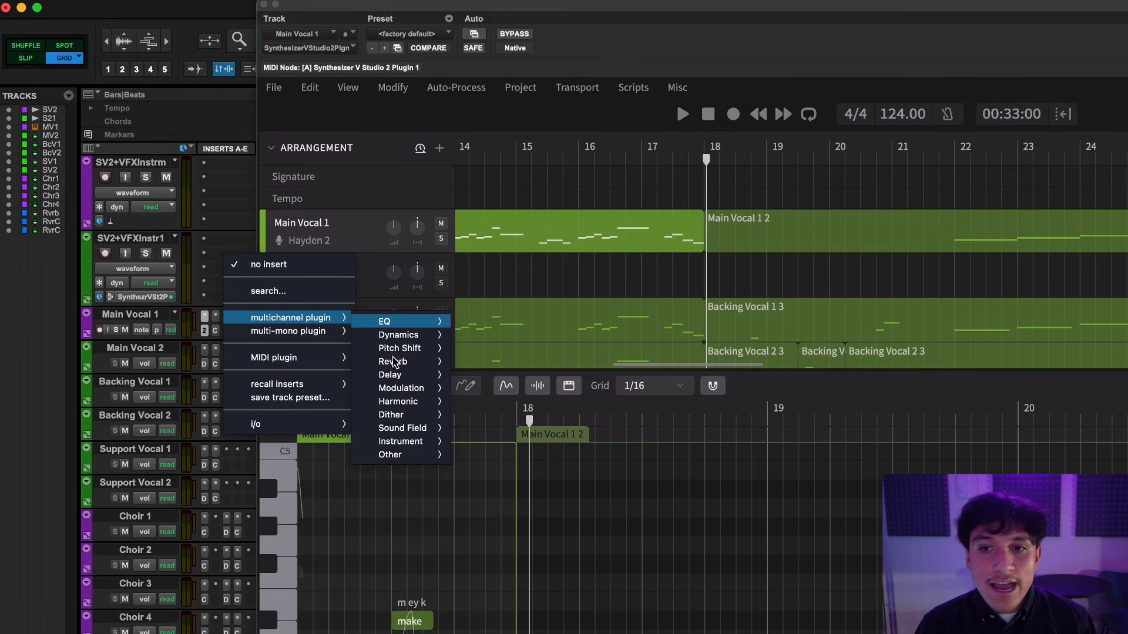
{"action": "mouse_move", "coordinate": [425, 459]}
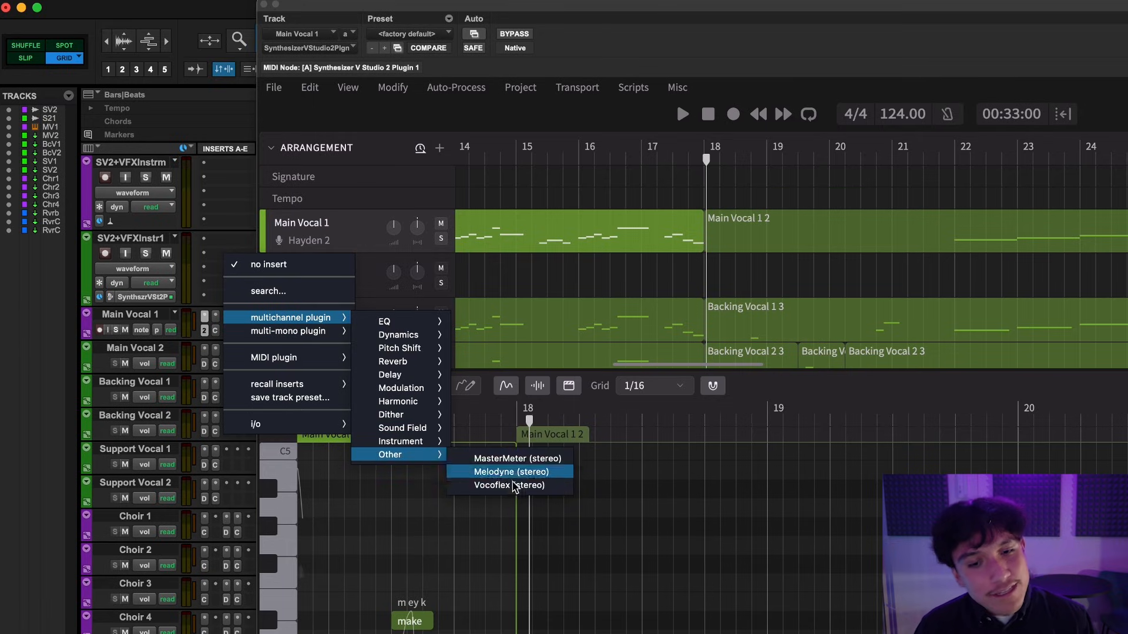
{"action": "left_click", "coordinate": [552, 486]}
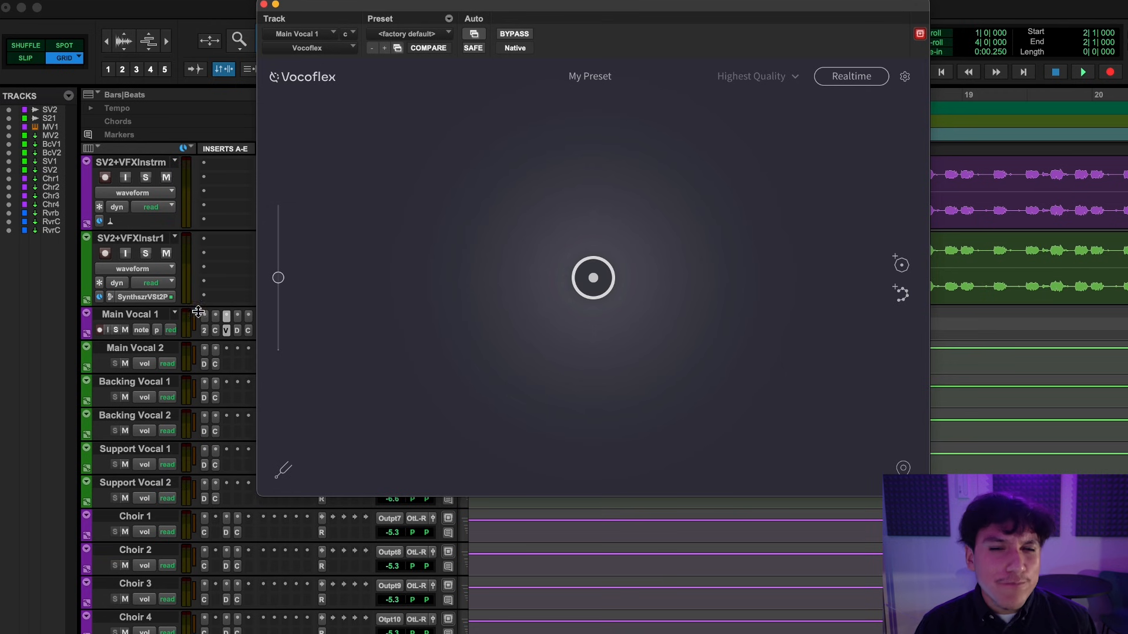
- Inspect the compressor inserted before Vocoflex on Main Vocal 1, then return to the Vocoflex window
{"action": "left_click", "coordinate": [215, 331]}
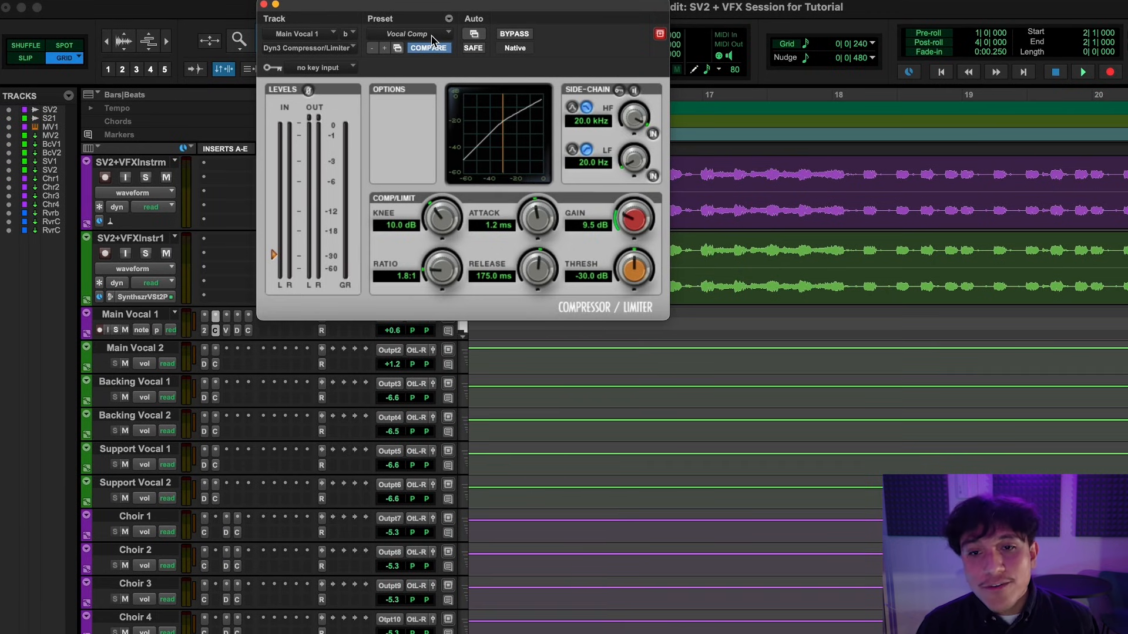
{"action": "left_click", "coordinate": [227, 330]}
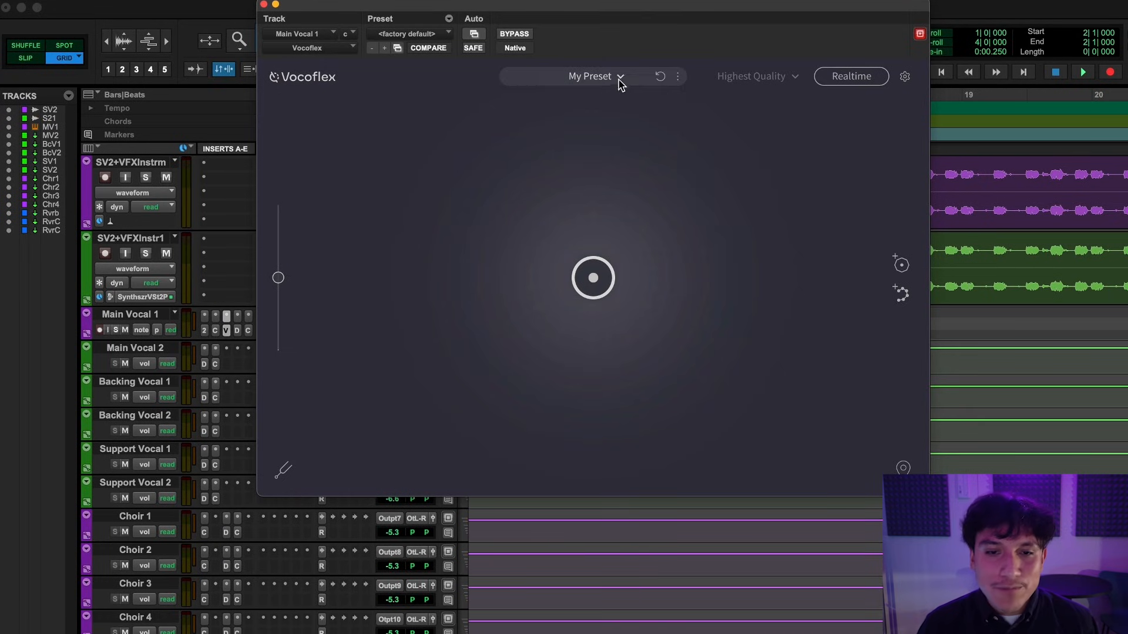
- Load the Bright Female J-Pop voice in Vocoflex and move the central control point down and to the left of it
{"action": "left_click", "coordinate": [621, 85]}
{"action": "mouse_move", "coordinate": [626, 108]}
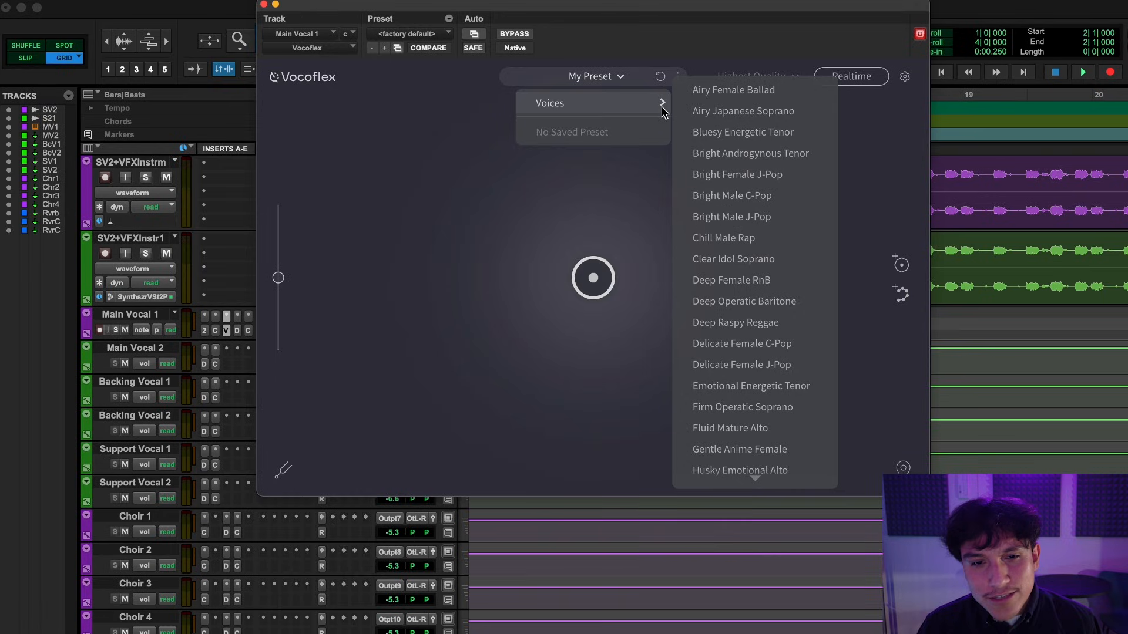
{"action": "left_click", "coordinate": [799, 174]}
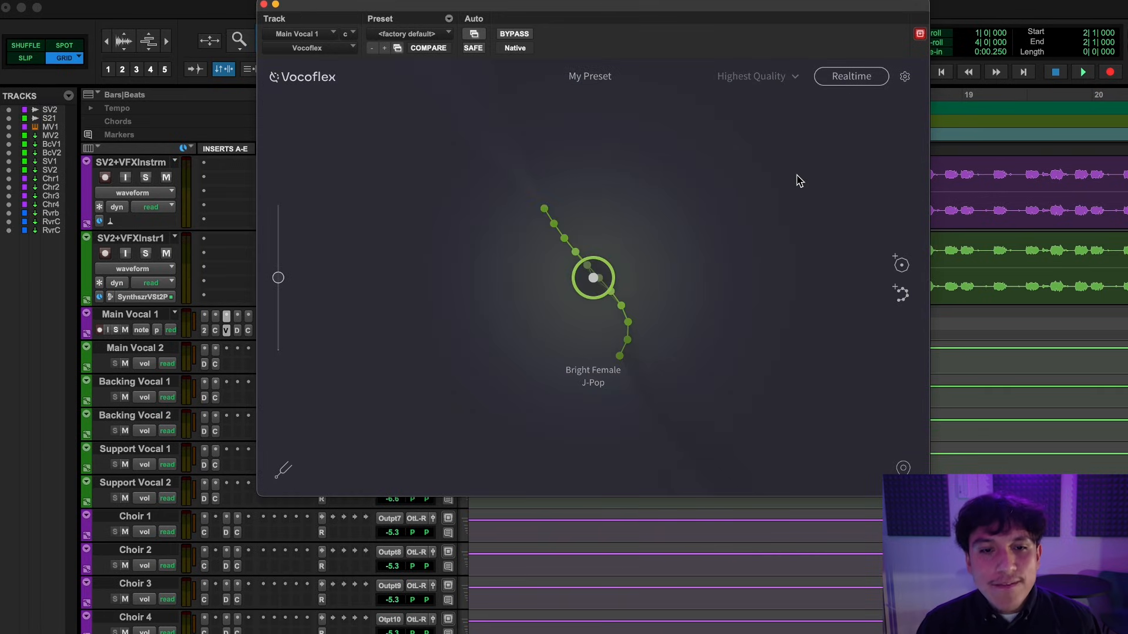
{"action": "left_click", "coordinate": [557, 300]}
{"action": "left_click_drag", "start_coordinate": [557, 300], "coordinate": [542, 317]}
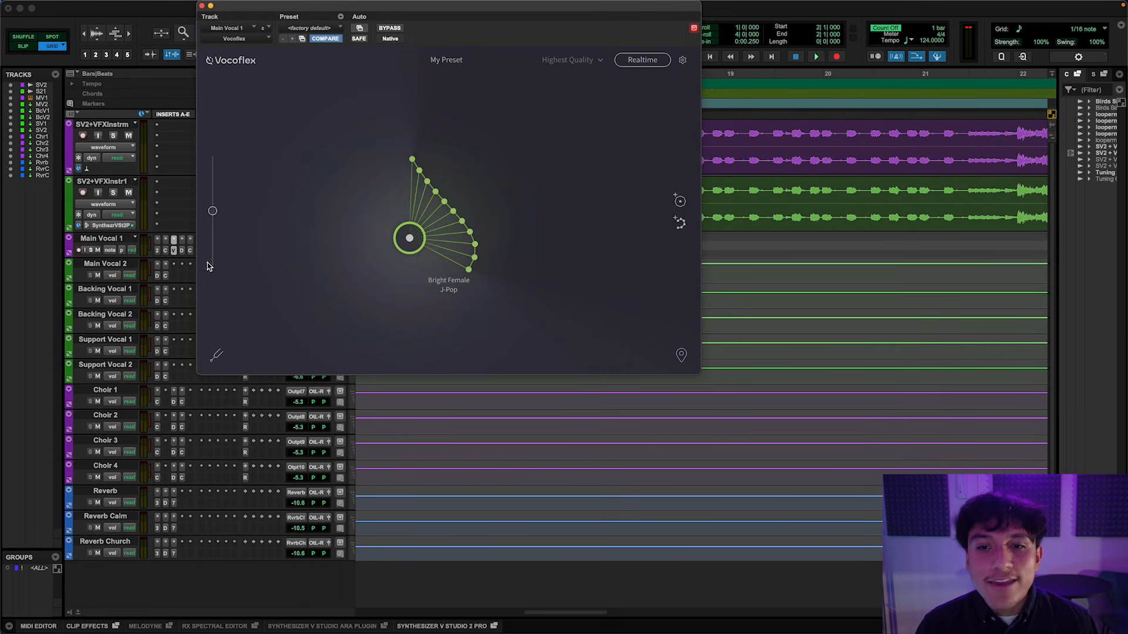
- Audition the Main Vocal 1 part from bar 2 to bar 6 in the Synthesizer V Studio 2 window
{"action": "left_click", "coordinate": [158, 252]}
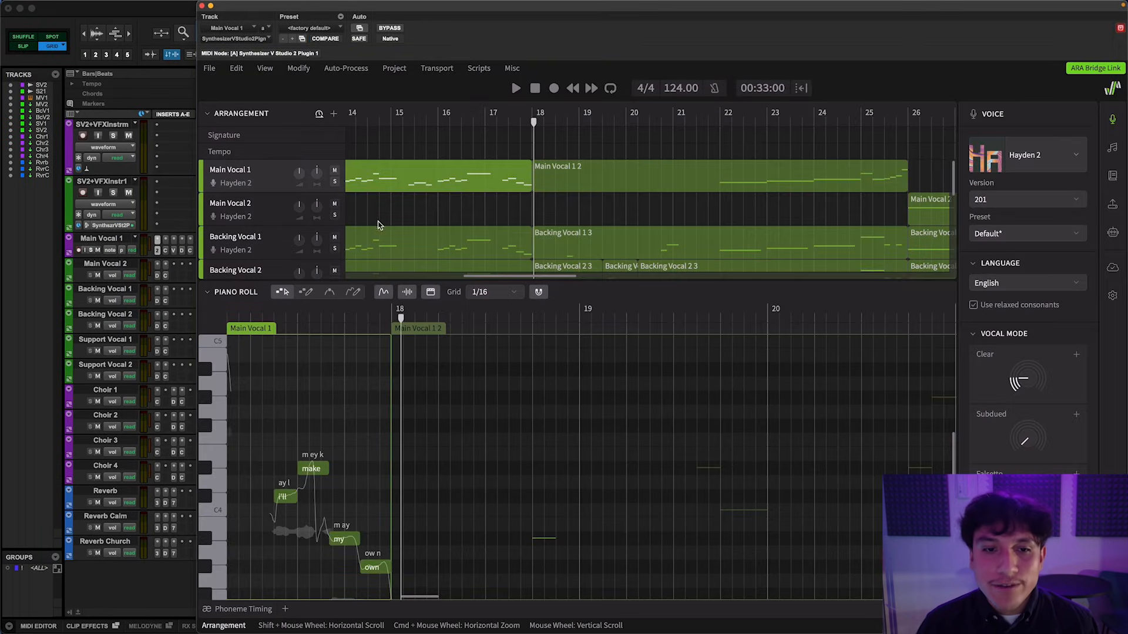
{"action": "scroll", "coordinate": [437, 210], "scroll_direction": "left", "scroll_amount": 10}
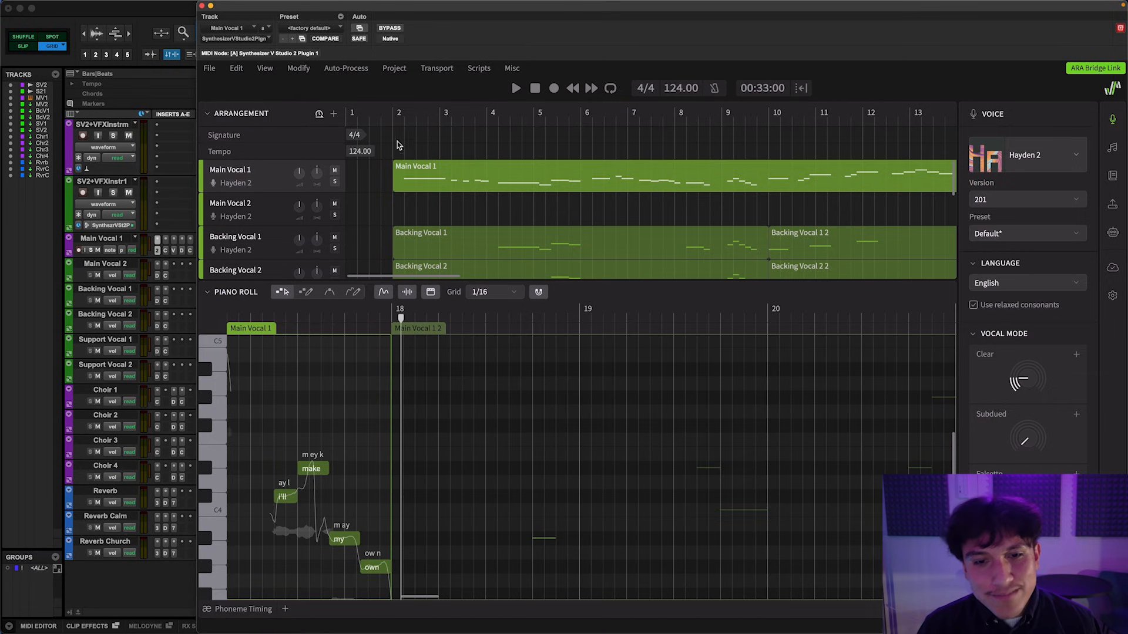
{"action": "left_click", "coordinate": [392, 120]}
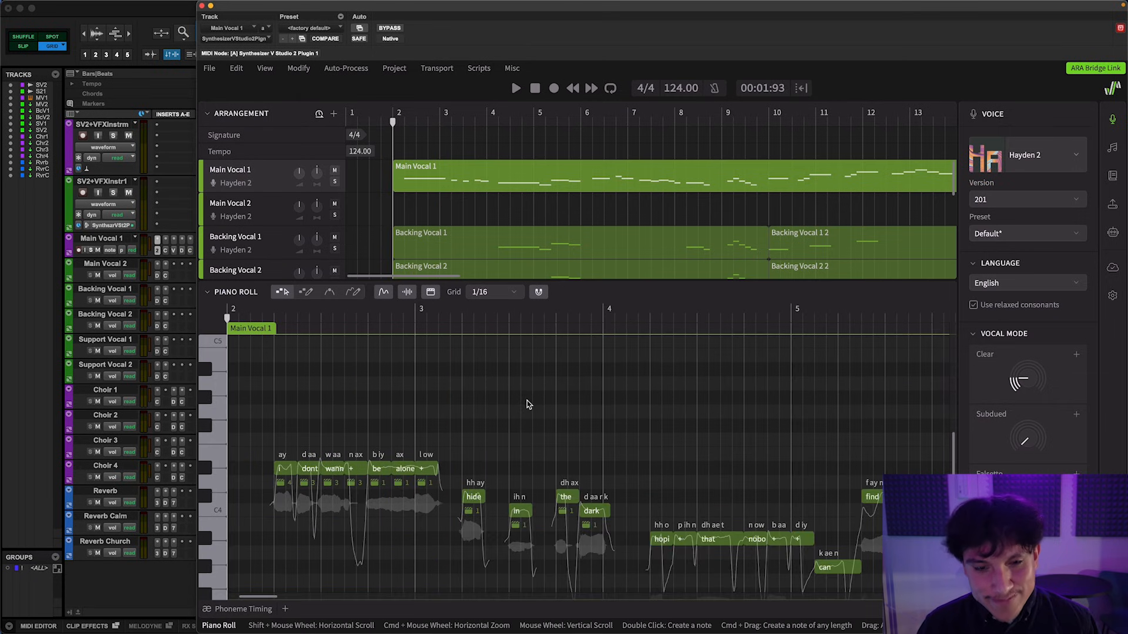
{"action": "key", "text": "space"}
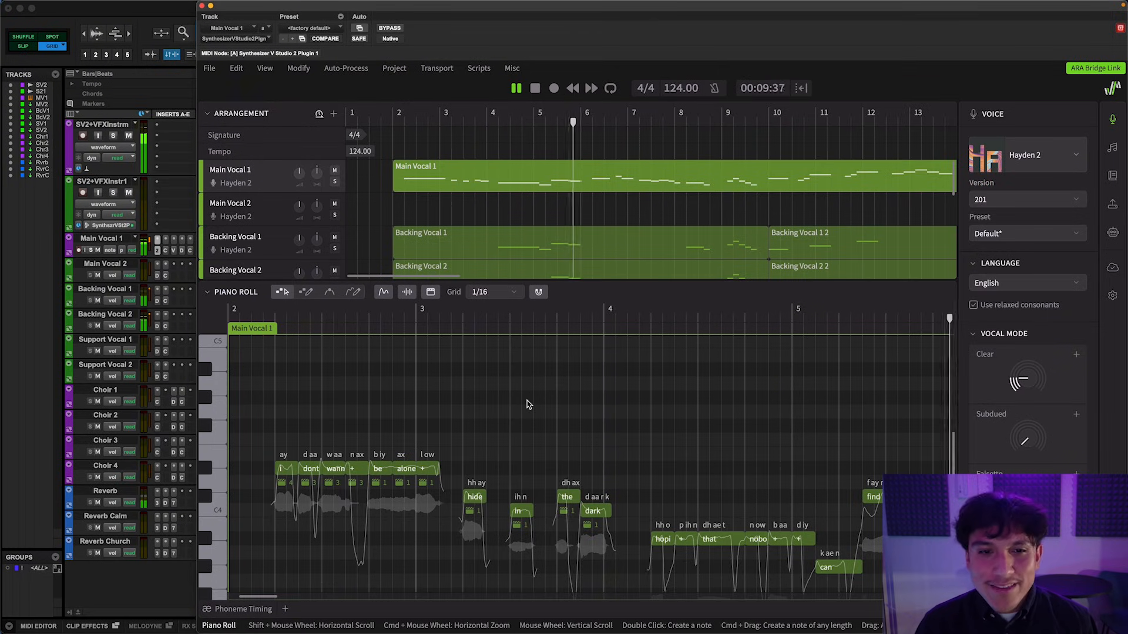
{"action": "key", "text": "space"}
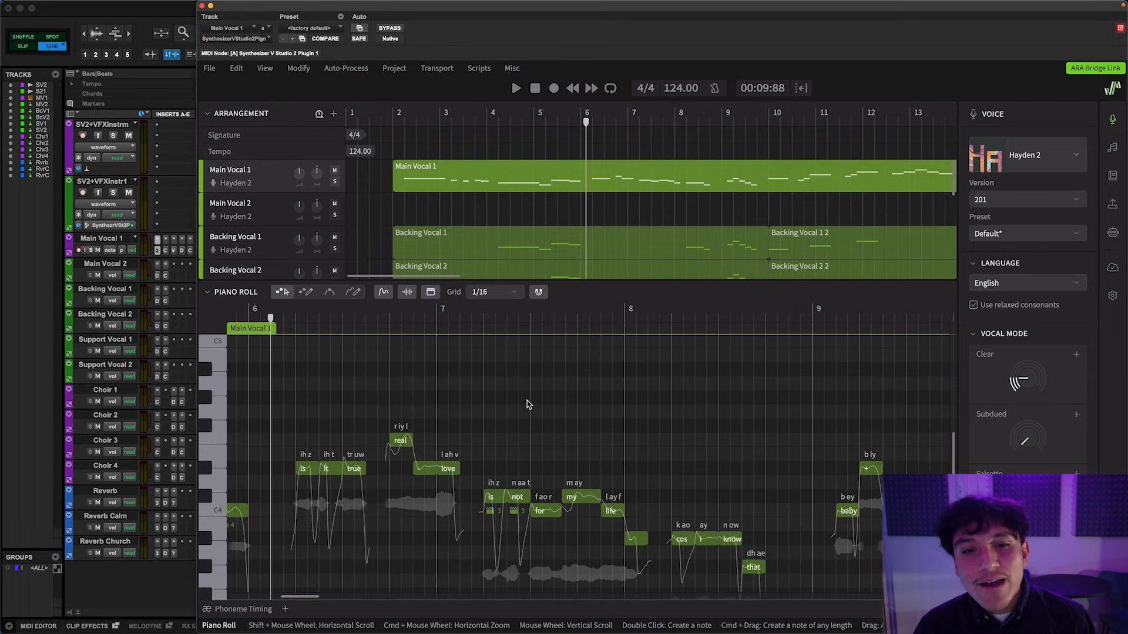
- Enable Master Bypass as an automatable parameter for Vocoflex on Main Vocal 1
{"action": "left_click", "coordinate": [174, 252]}
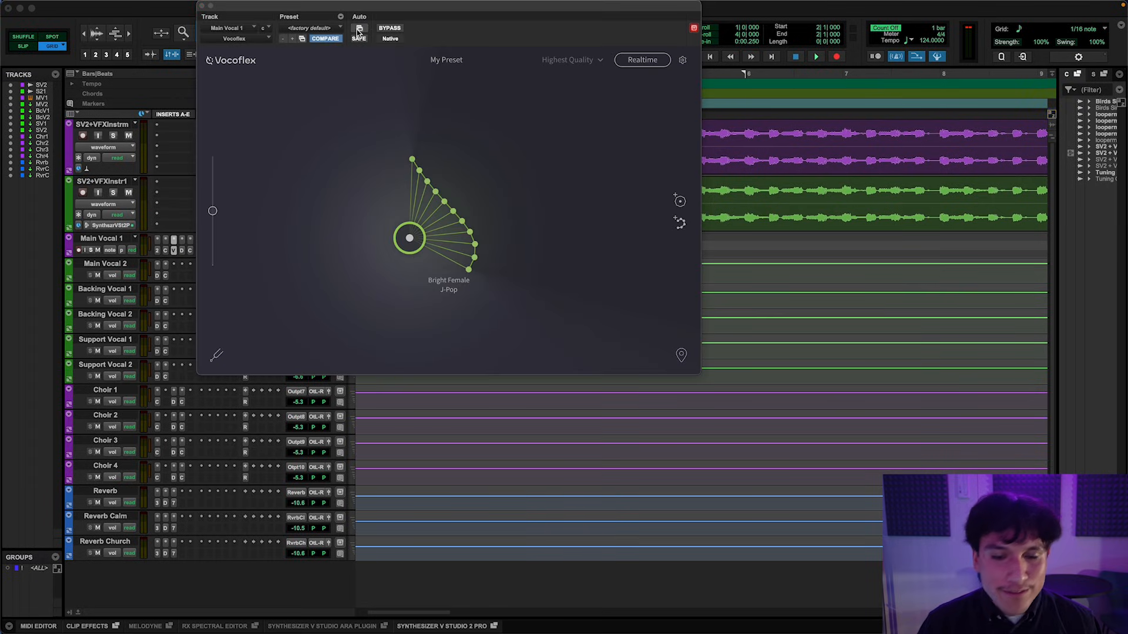
{"action": "left_click_drag", "start_coordinate": [511, 633], "coordinate": [511, 191]}
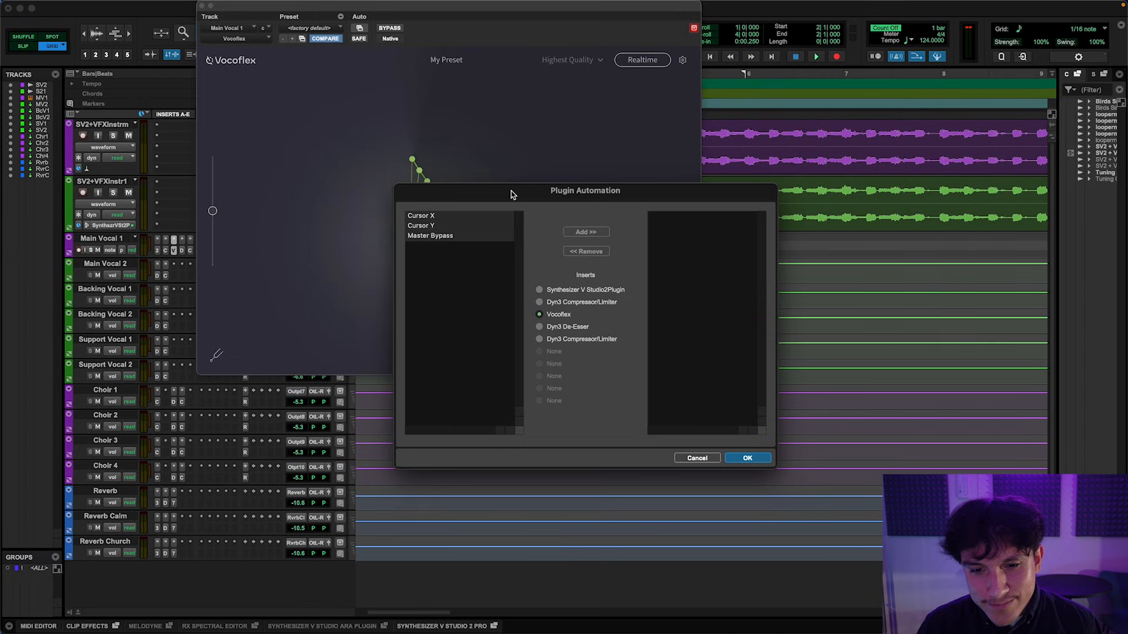
{"action": "left_click", "coordinate": [453, 237]}
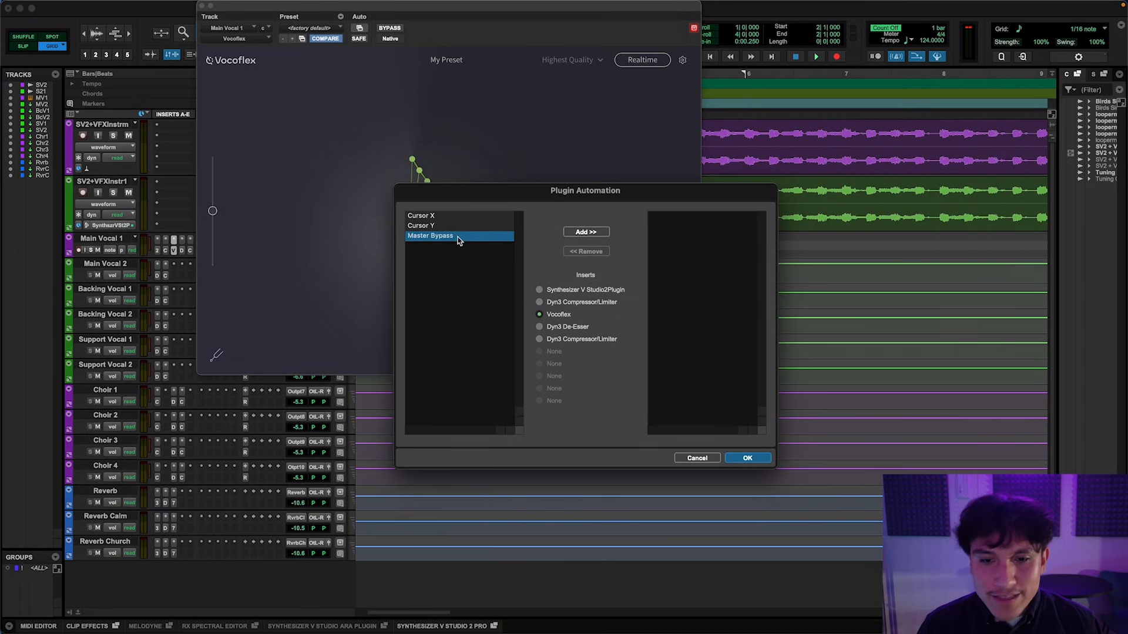
{"action": "left_click", "coordinate": [585, 233]}
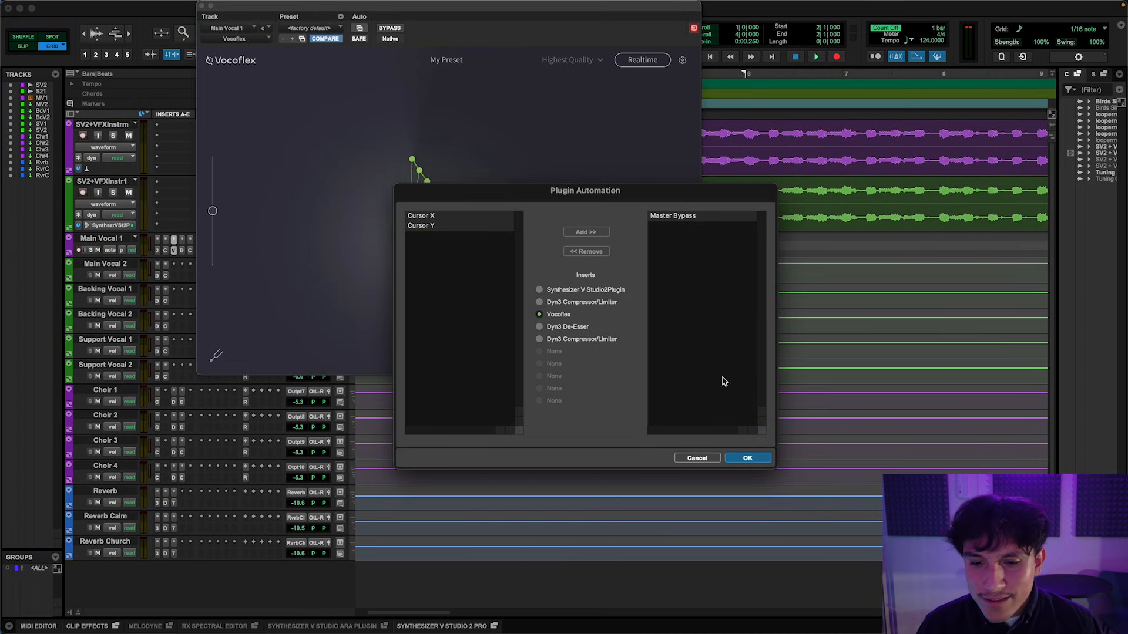
{"action": "left_click", "coordinate": [748, 459]}
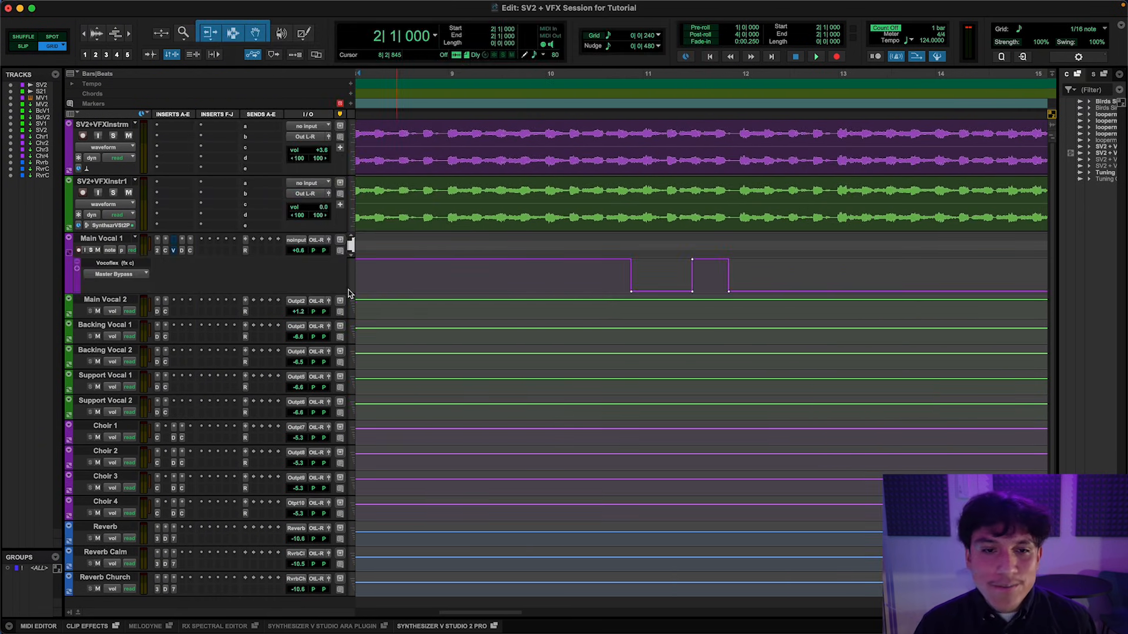
- Open the Synthesizer V Studio 2 and Vocoflex windows of Main Vocal 1 and play the vocal, including bars 18 to 26
{"action": "left_click", "coordinate": [157, 251]}
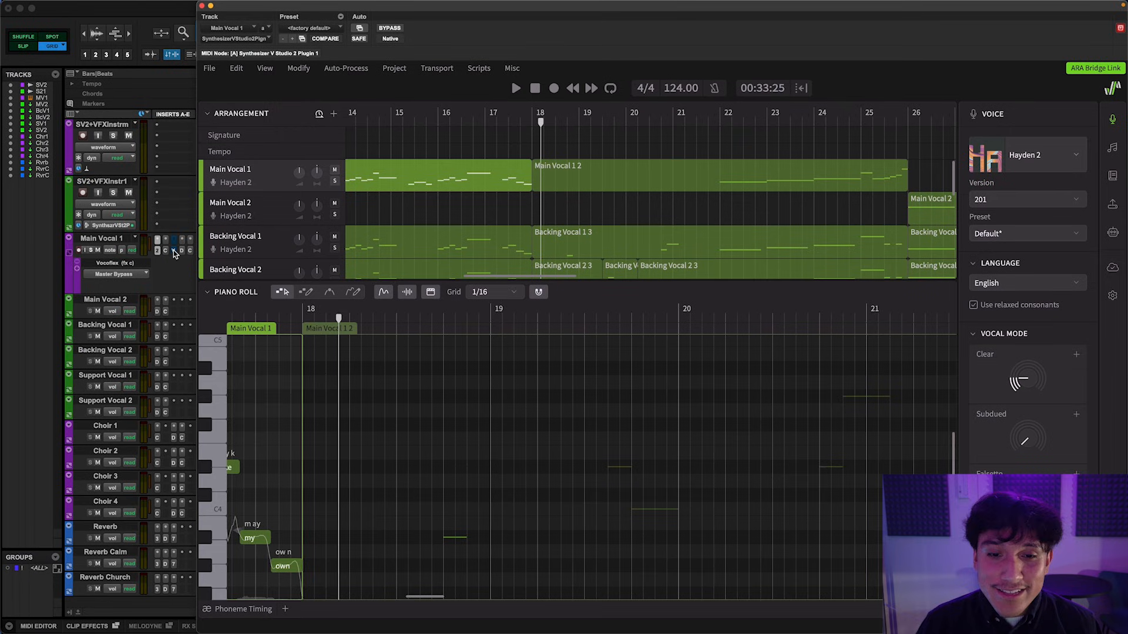
{"action": "left_click", "coordinate": [173, 251]}
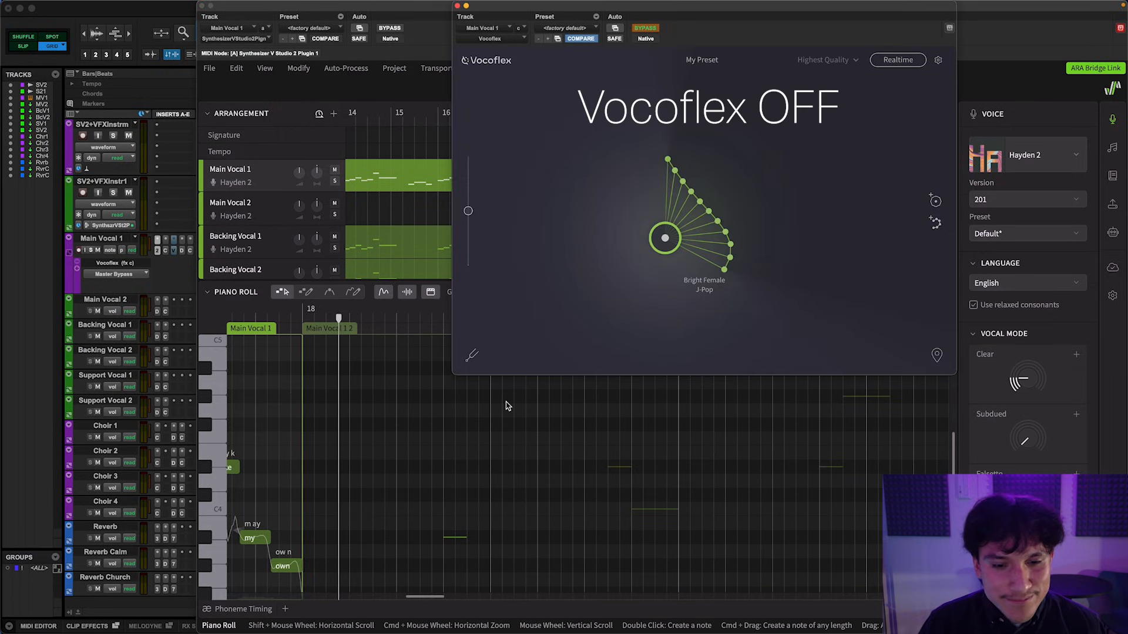
{"action": "key", "text": "space"}
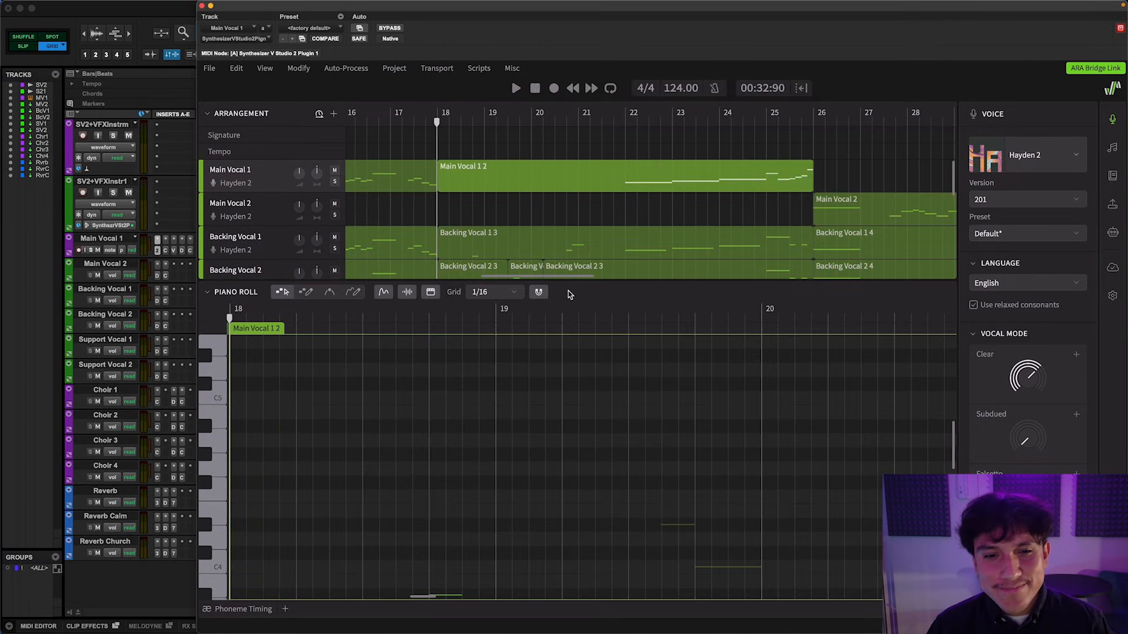
{"action": "key", "text": "space"}
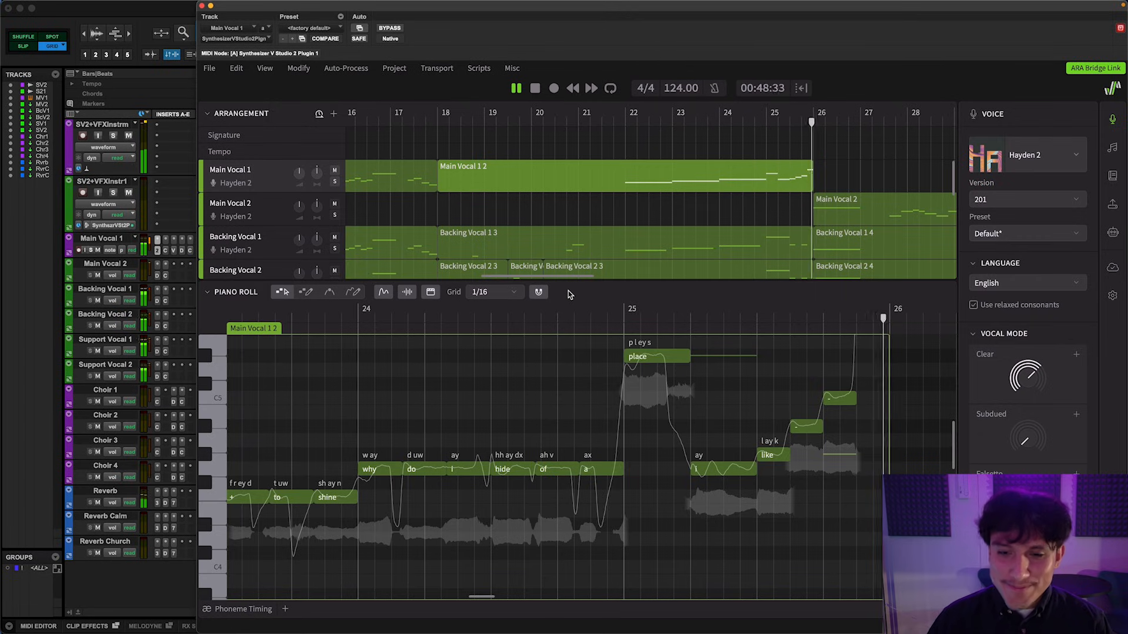
{"action": "key", "text": "space"}
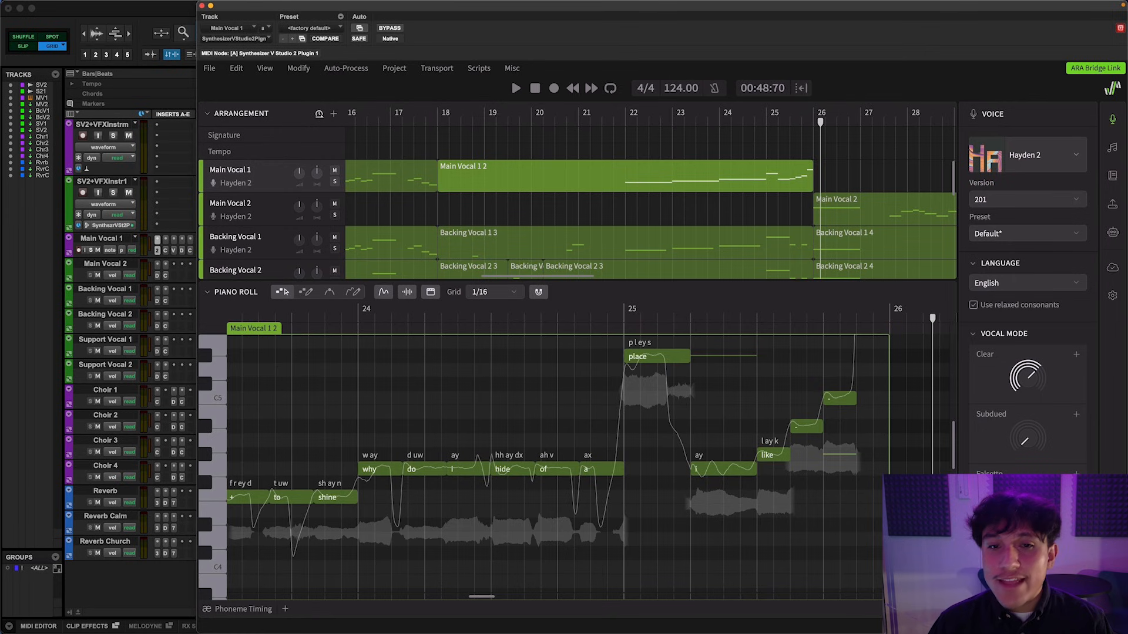
- Switch to Finder and audition Oslavia.wav in the DemoVoiceSamples folder
{"action": "left_click", "coordinate": [672, 631]}
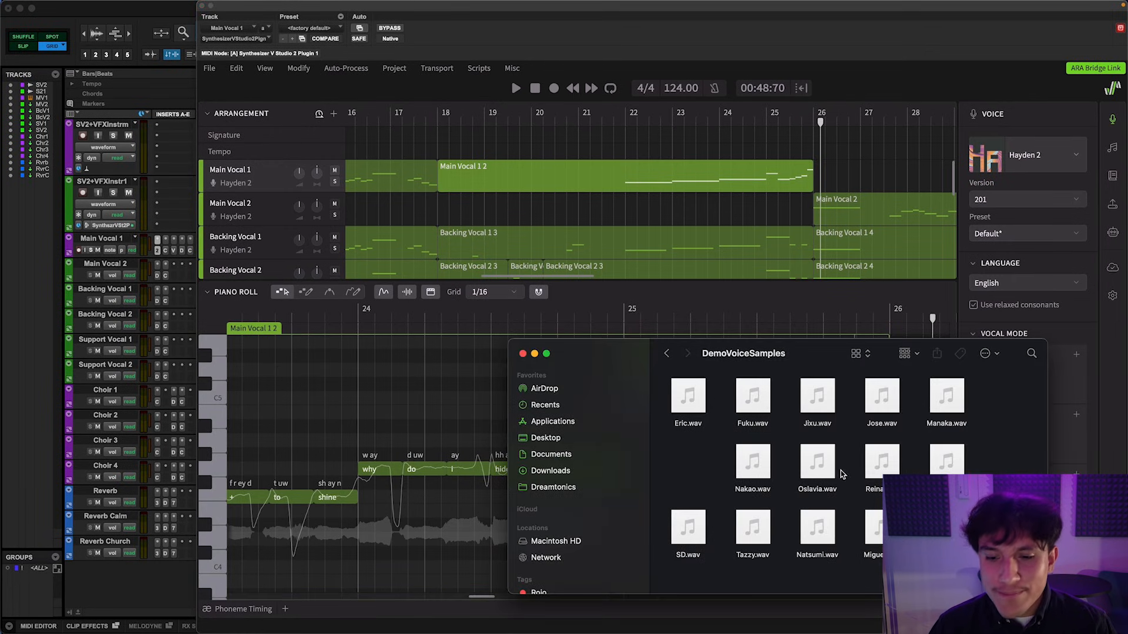
{"action": "mouse_move", "coordinate": [801, 461]}
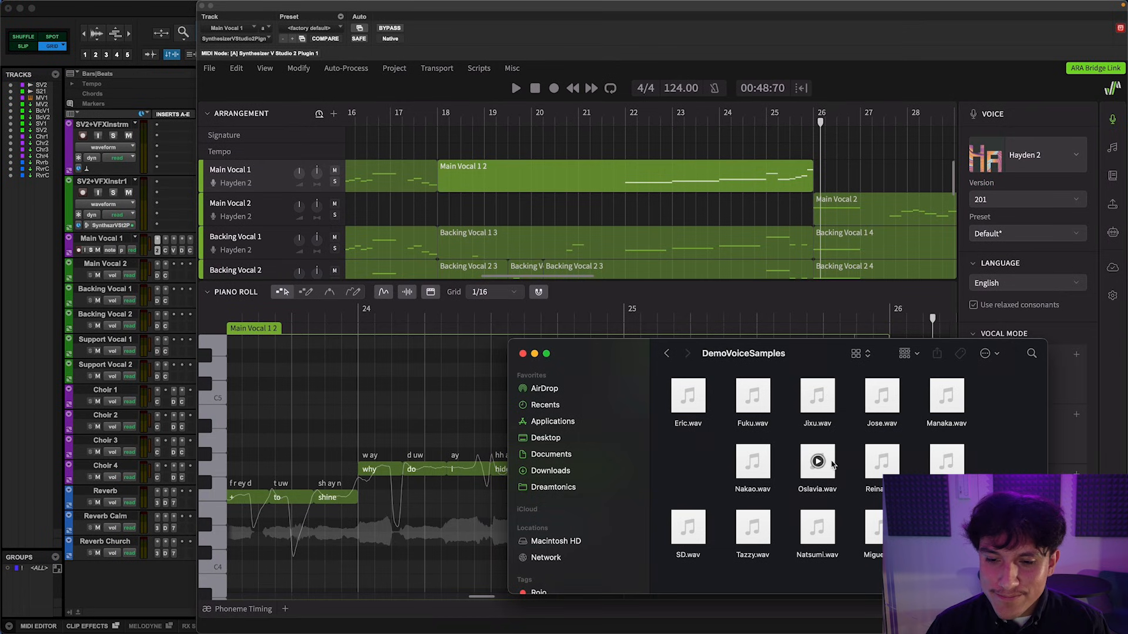
{"action": "left_click", "coordinate": [818, 463]}
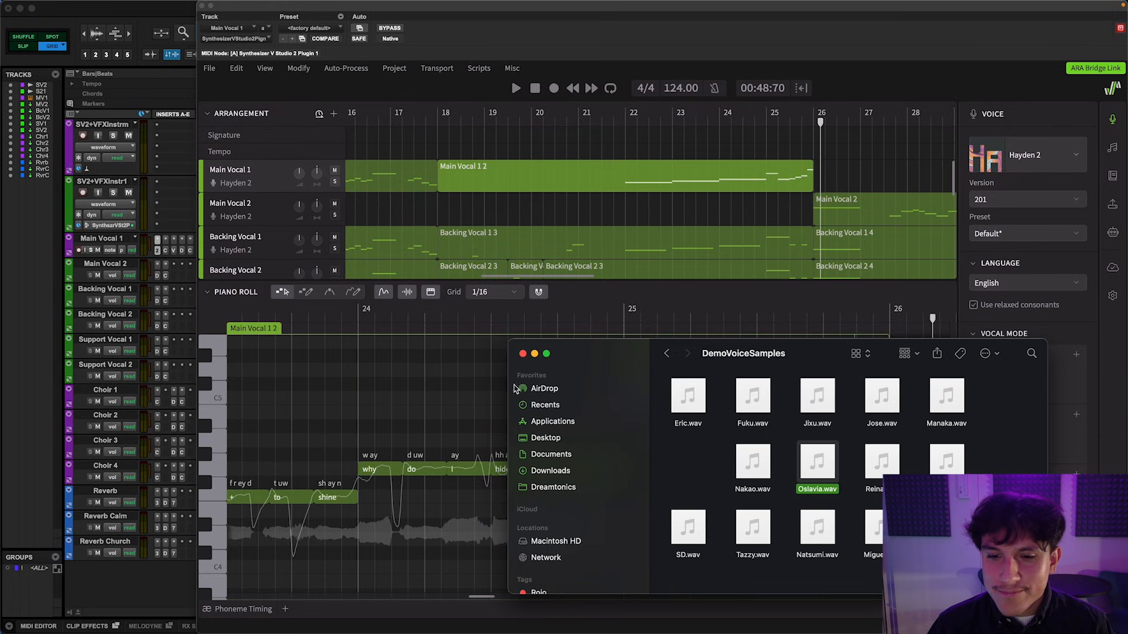
- Open Vocoflex on Main Vocal 1, look at its audio import dialog with the DemoVoiceSamples files, and cancel it
{"action": "left_click", "coordinate": [175, 251]}
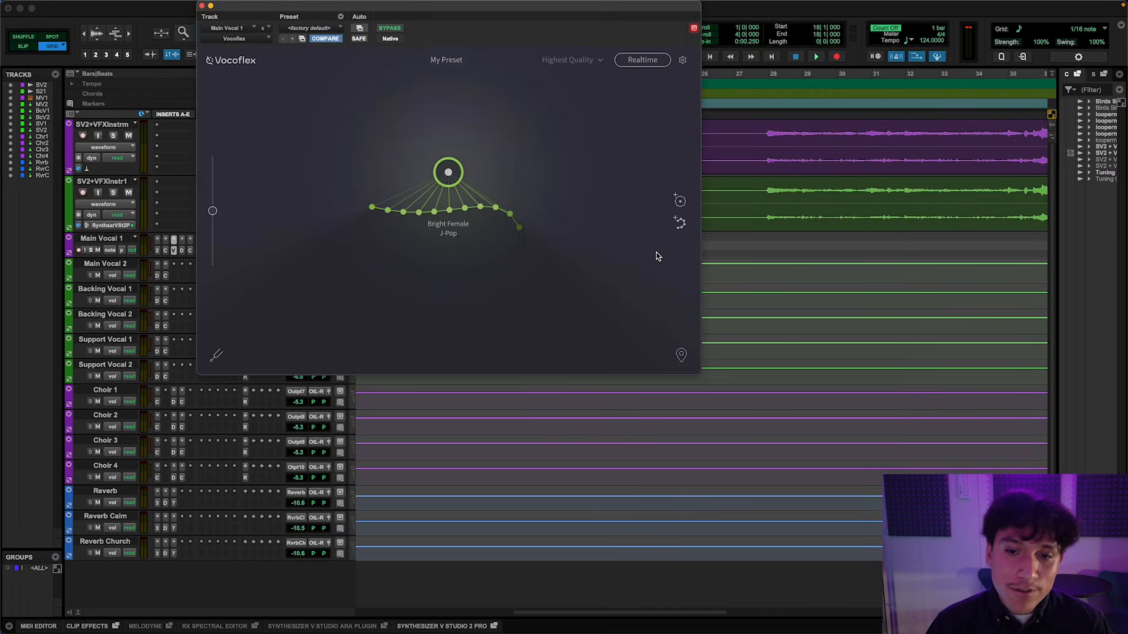
{"action": "left_click", "coordinate": [680, 222]}
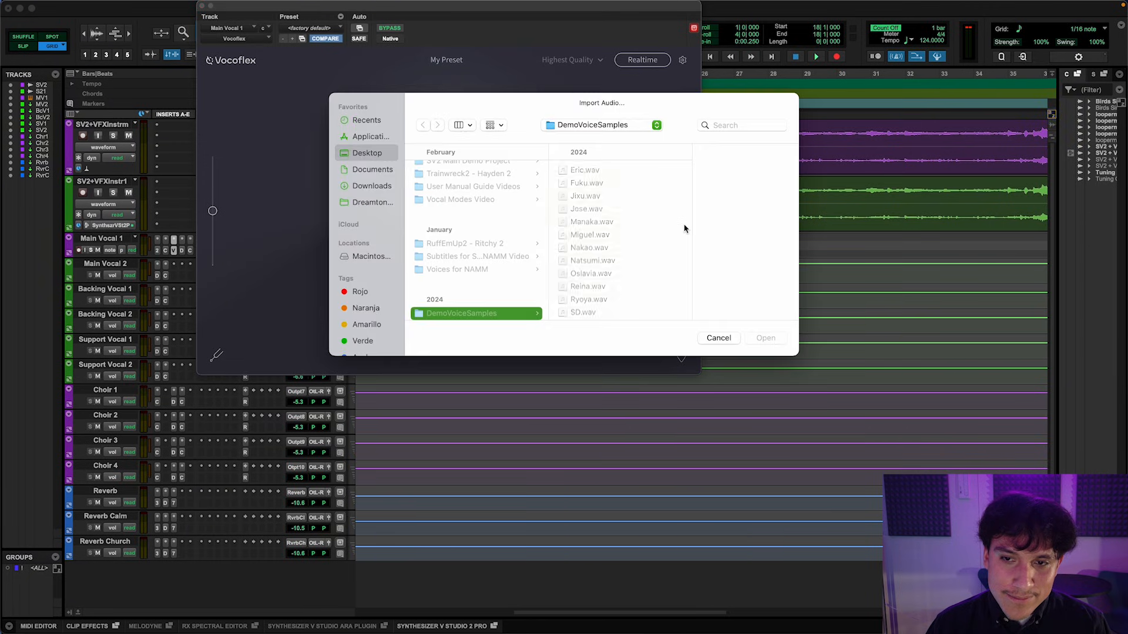
{"action": "left_click", "coordinate": [712, 338]}
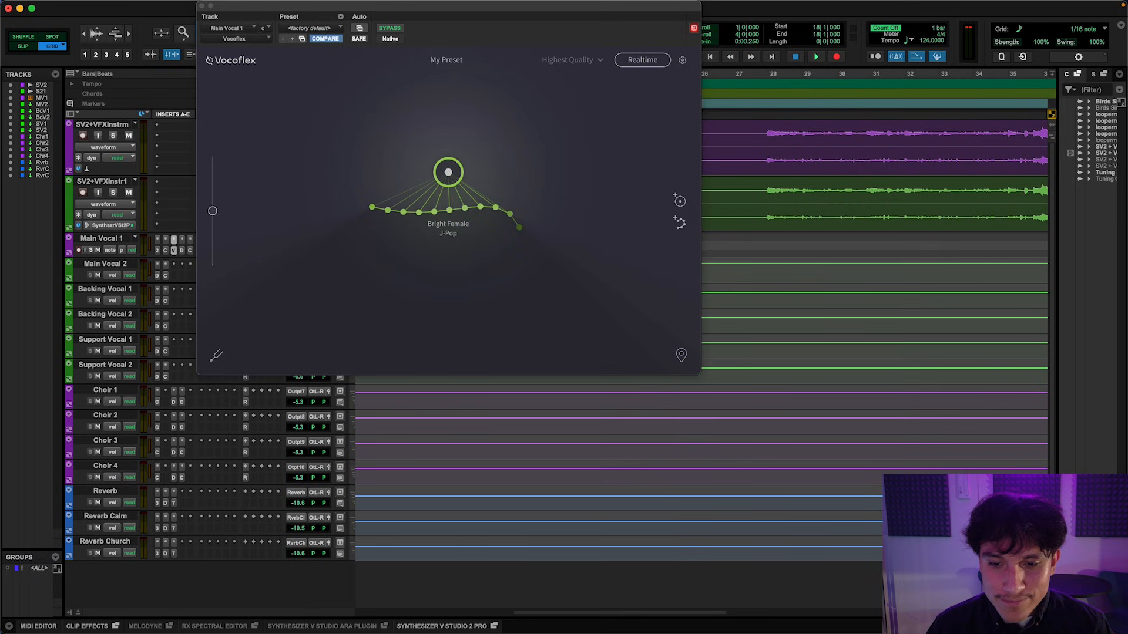
- Import Oslavia.wav from the DemoVoiceSamples folder into Vocoflex, and audition and import Fuku.wav as well
{"action": "key", "text": "super+Tab"}
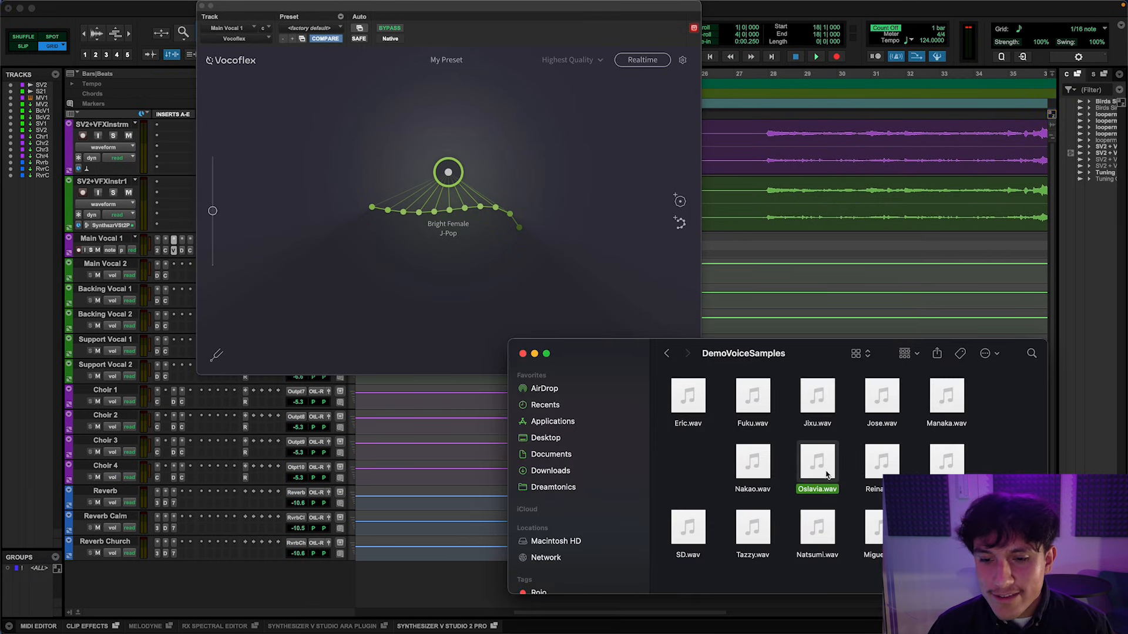
{"action": "left_click_drag", "start_coordinate": [829, 469], "coordinate": [578, 283]}
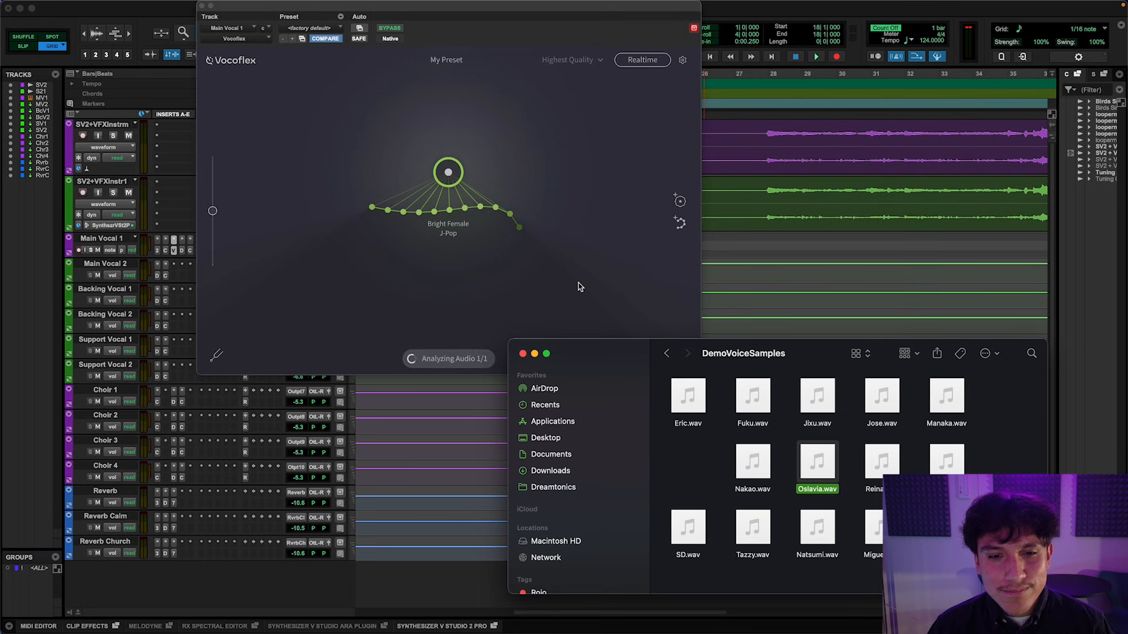
{"action": "mouse_move", "coordinate": [746, 402]}
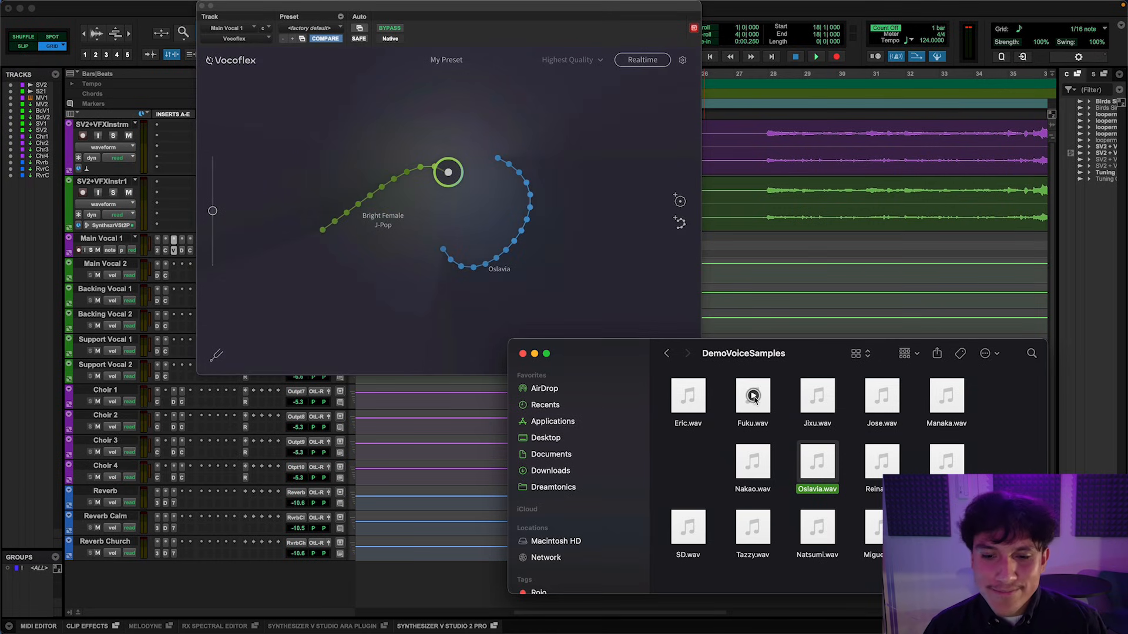
{"action": "left_click", "coordinate": [753, 396]}
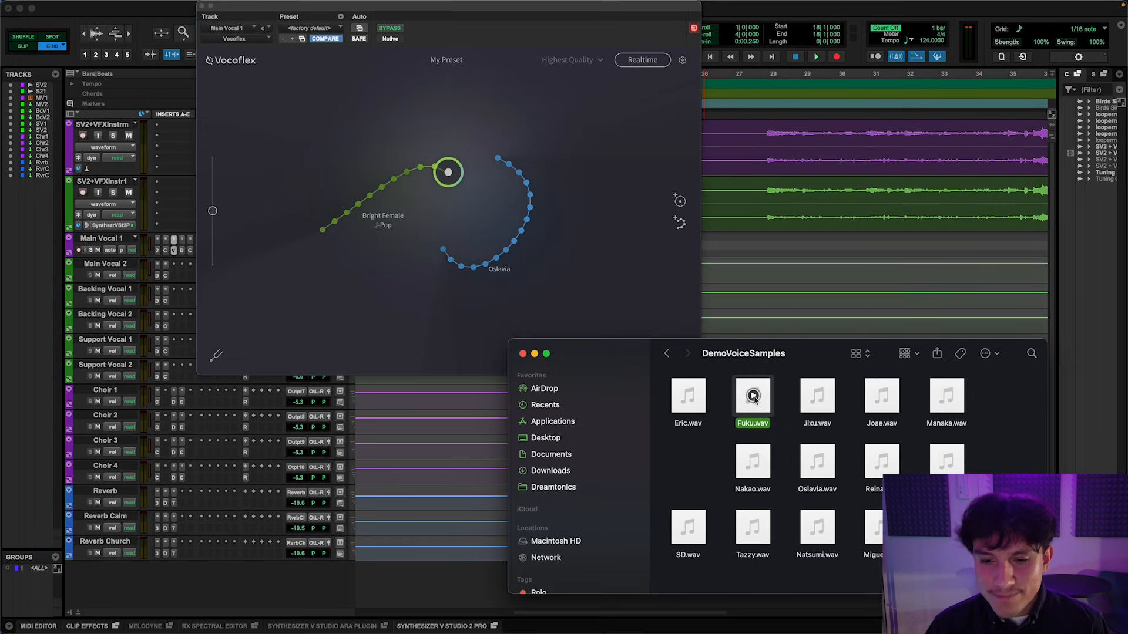
{"action": "left_click_drag", "start_coordinate": [752, 396], "coordinate": [579, 280]}
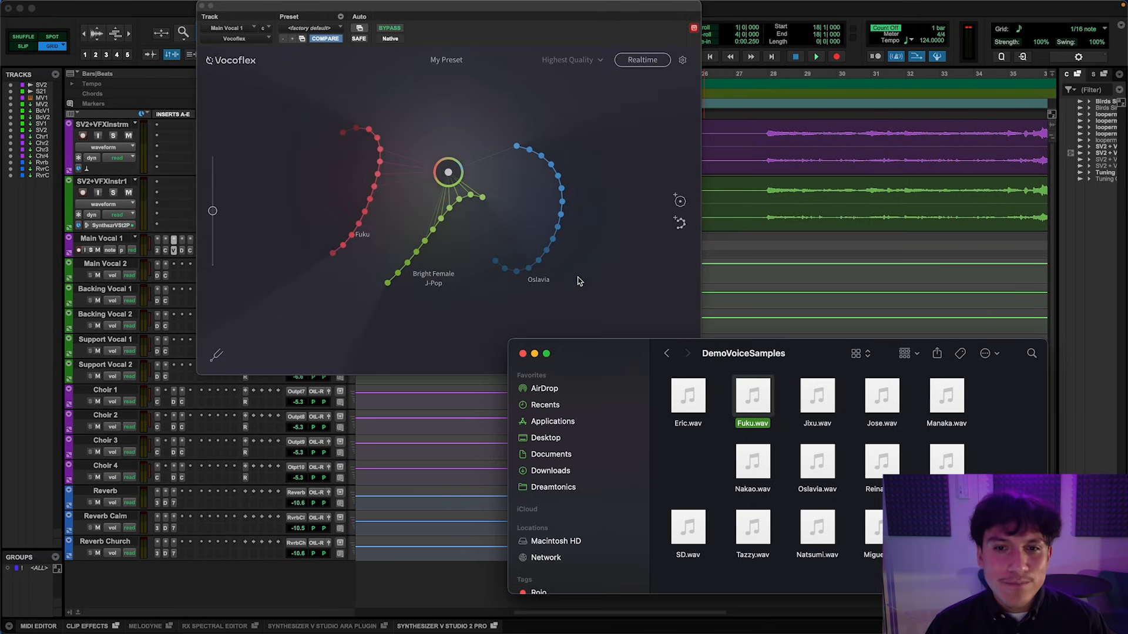
- Open Vocoflex's colour-based voice generator, randomize the voice colour and move its point towards the feminine side
{"action": "left_click", "coordinate": [680, 202]}
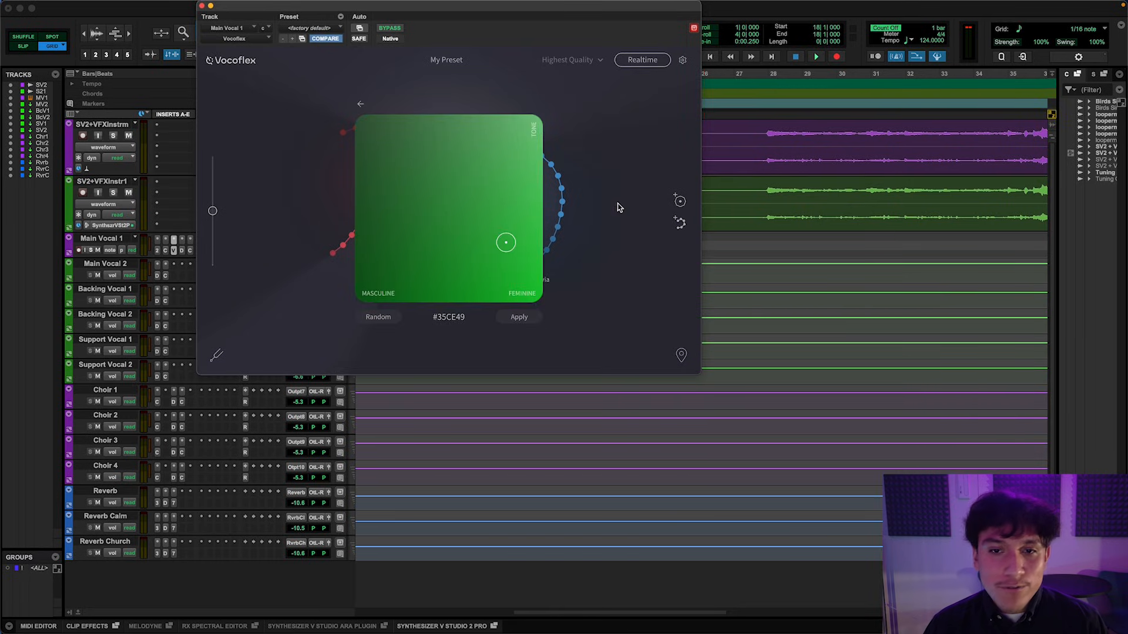
{"action": "mouse_move", "coordinate": [492, 206]}
{"action": "left_mouse_down"}
{"action": "mouse_move", "coordinate": [409, 209]}
{"action": "mouse_move", "coordinate": [398, 252]}
{"action": "mouse_move", "coordinate": [491, 273]}
{"action": "left_mouse_up"}
{"action": "left_click", "coordinate": [379, 316]}
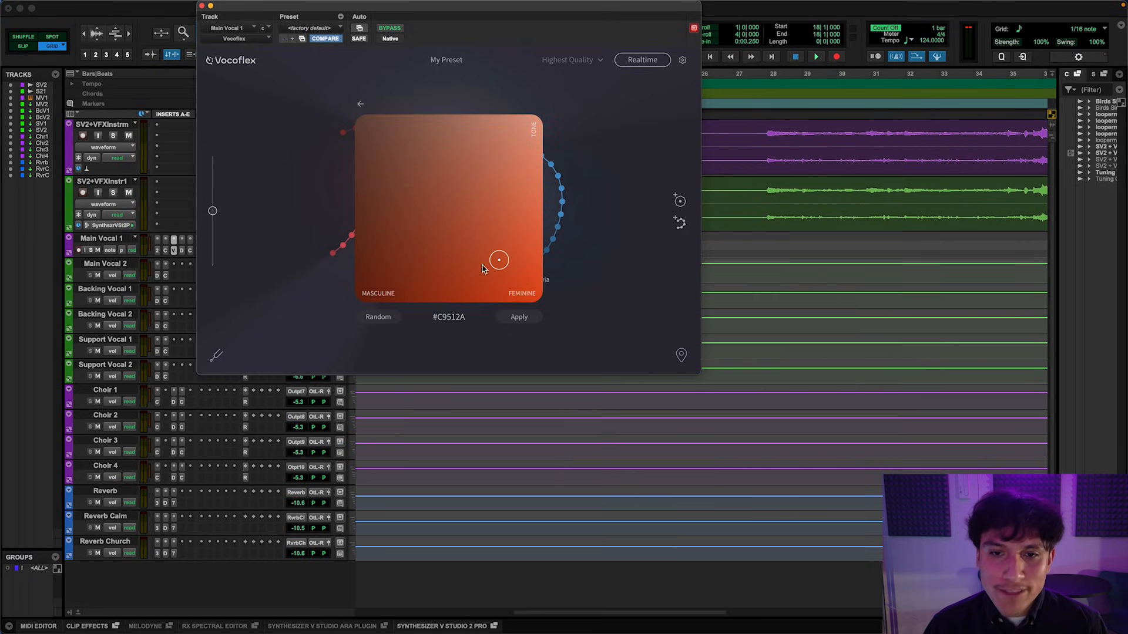
{"action": "left_click", "coordinate": [378, 316]}
{"action": "mouse_move", "coordinate": [459, 210]}
{"action": "left_mouse_down"}
{"action": "mouse_move", "coordinate": [485, 174]}
{"action": "mouse_move", "coordinate": [484, 143]}
{"action": "mouse_move", "coordinate": [478, 158]}
{"action": "mouse_move", "coordinate": [506, 207]}
{"action": "mouse_move", "coordinate": [524, 211]}
{"action": "left_mouse_up"}
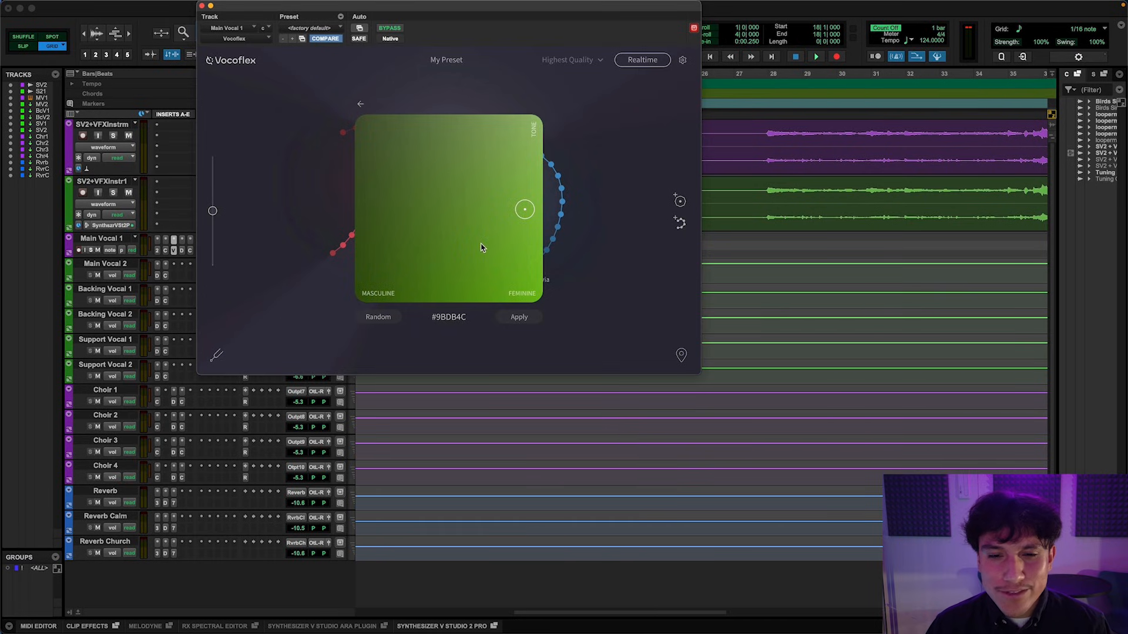
- Fine-tune the generated voice colour to #4BA8DA during playback and apply it to the Vocoflex map
{"action": "key", "text": "space"}
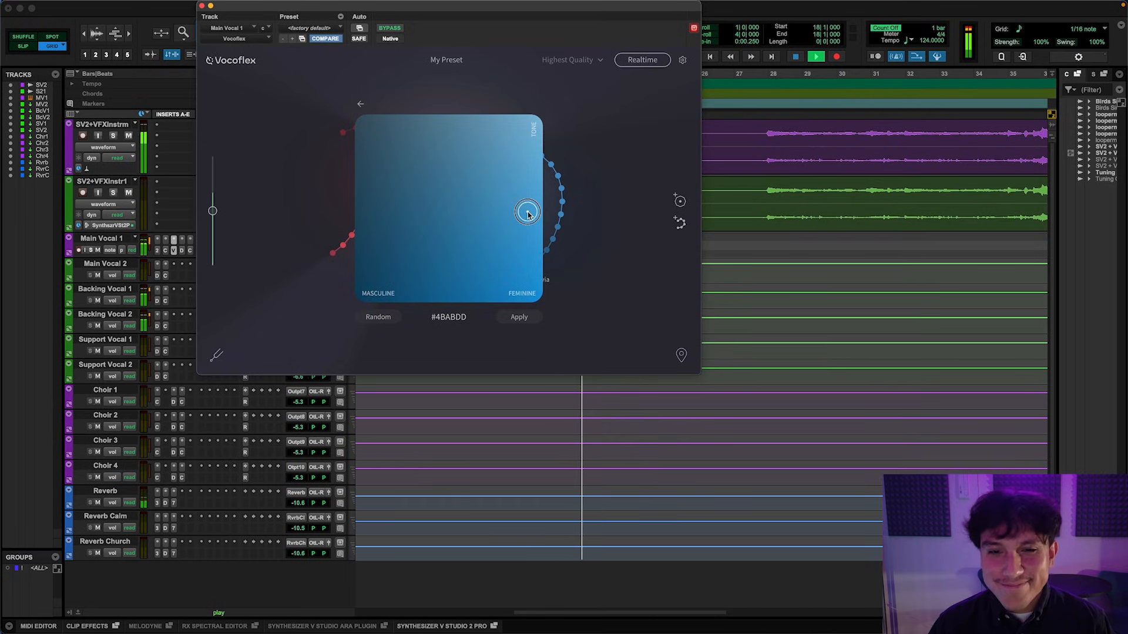
{"action": "left_click_drag", "start_coordinate": [527, 215], "coordinate": [523, 214]}
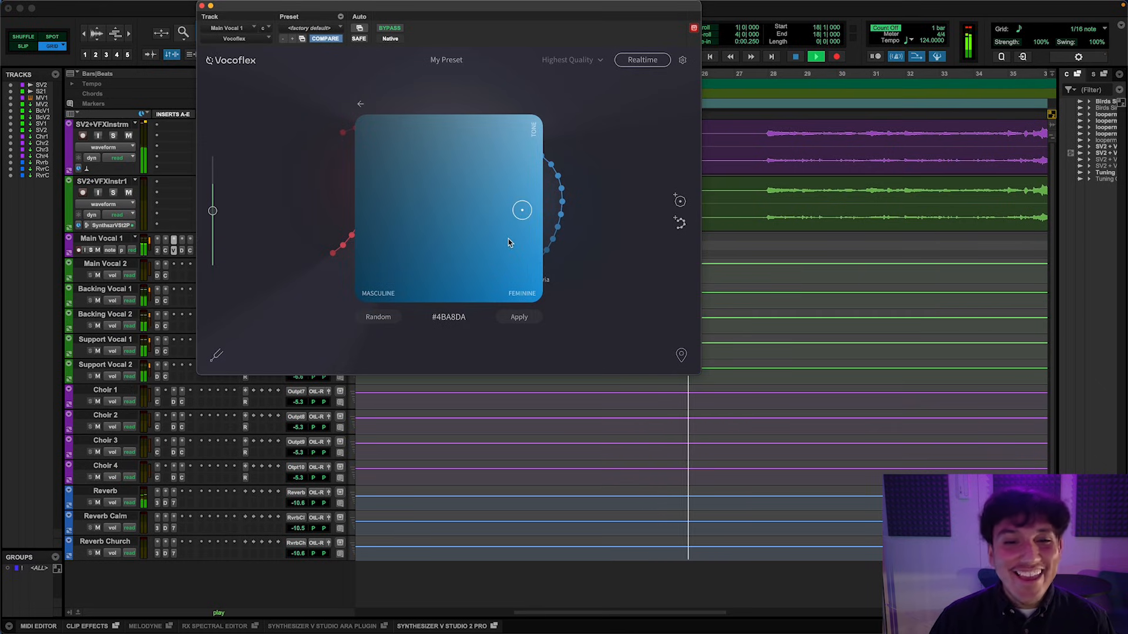
{"action": "key", "text": "space"}
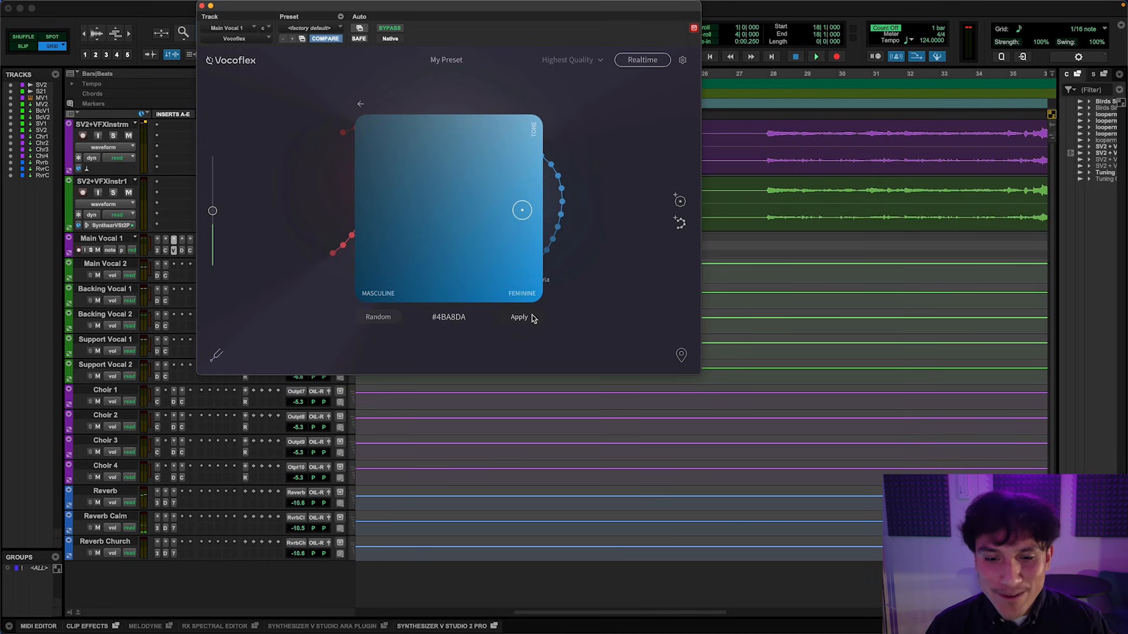
{"action": "left_click", "coordinate": [520, 318]}
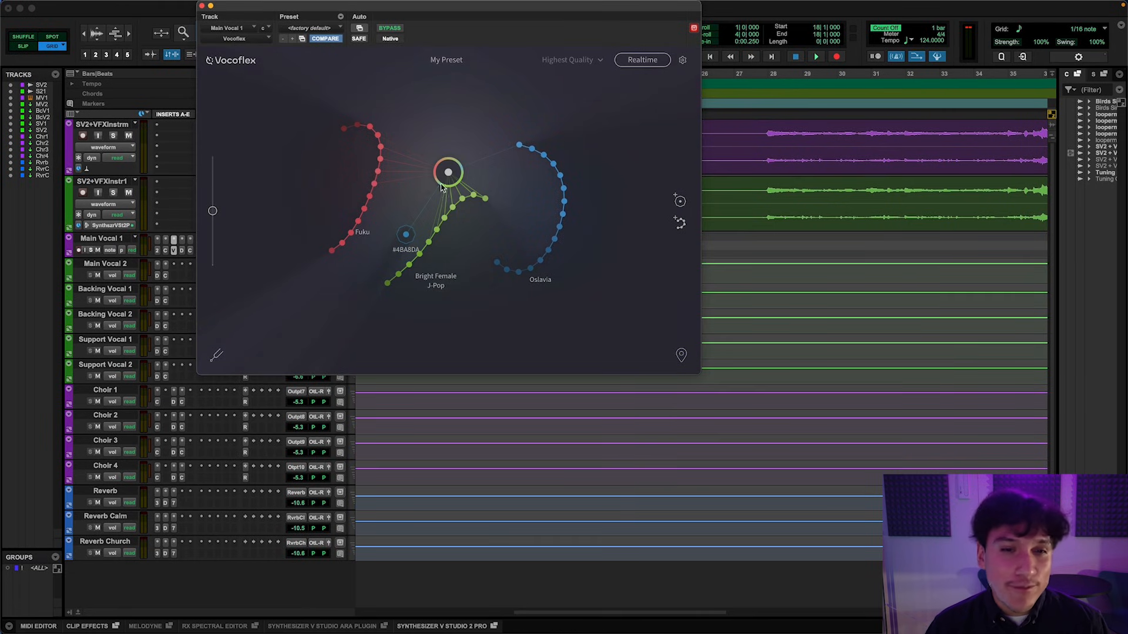
- Nudge the Vocoflex map cursor and enable automation of the plugin's Cursor X and Cursor Y parameters
{"action": "mouse_move", "coordinate": [442, 187]}
{"action": "left_mouse_down"}
{"action": "mouse_move", "coordinate": [319, 176]}
{"action": "mouse_move", "coordinate": [338, 221]}
{"action": "mouse_move", "coordinate": [385, 249]}
{"action": "mouse_move", "coordinate": [431, 254]}
{"action": "mouse_move", "coordinate": [509, 235]}
{"action": "mouse_move", "coordinate": [508, 172]}
{"action": "mouse_move", "coordinate": [428, 177]}
{"action": "mouse_move", "coordinate": [405, 199]}
{"action": "mouse_move", "coordinate": [413, 167]}
{"action": "mouse_move", "coordinate": [452, 161]}
{"action": "mouse_move", "coordinate": [449, 171]}
{"action": "left_mouse_up"}
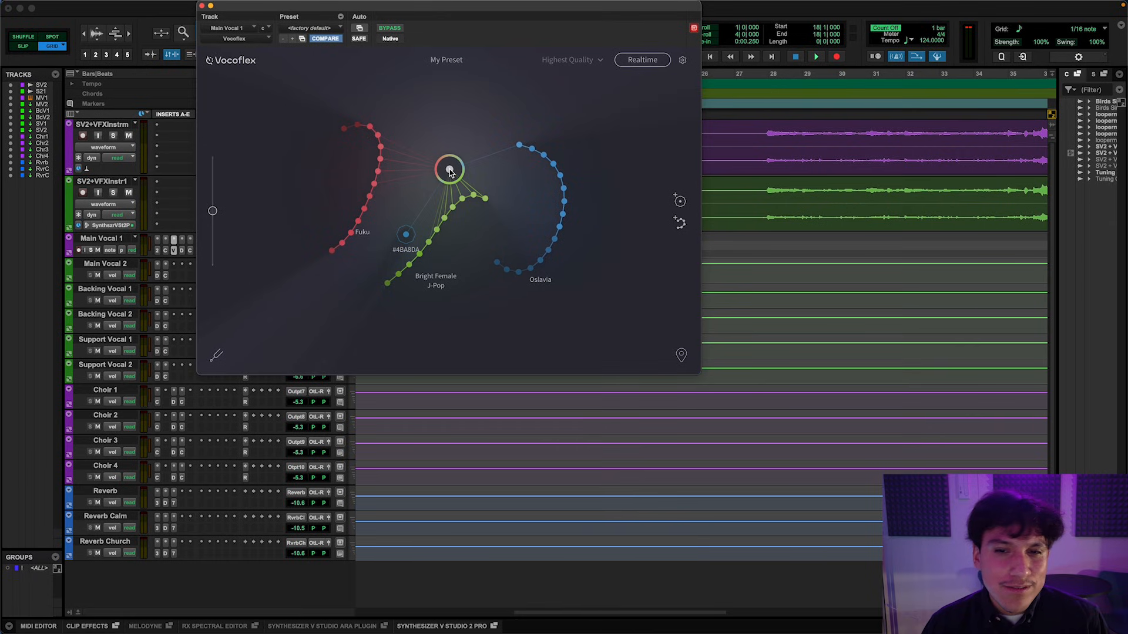
{"action": "left_click", "coordinate": [359, 28]}
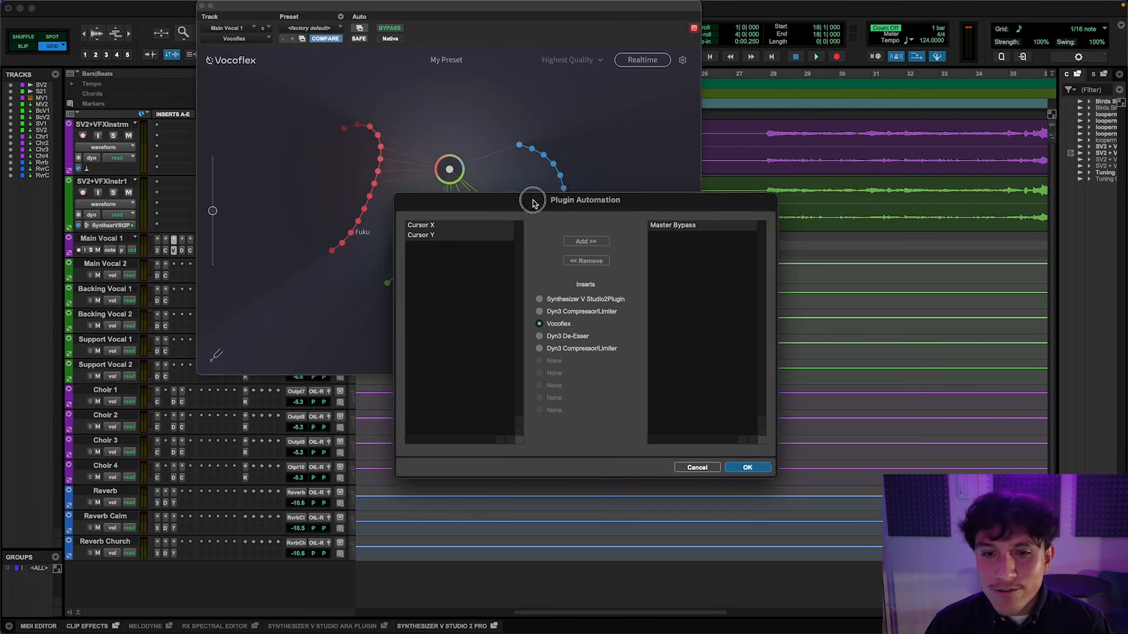
{"action": "left_click", "coordinate": [483, 217]}
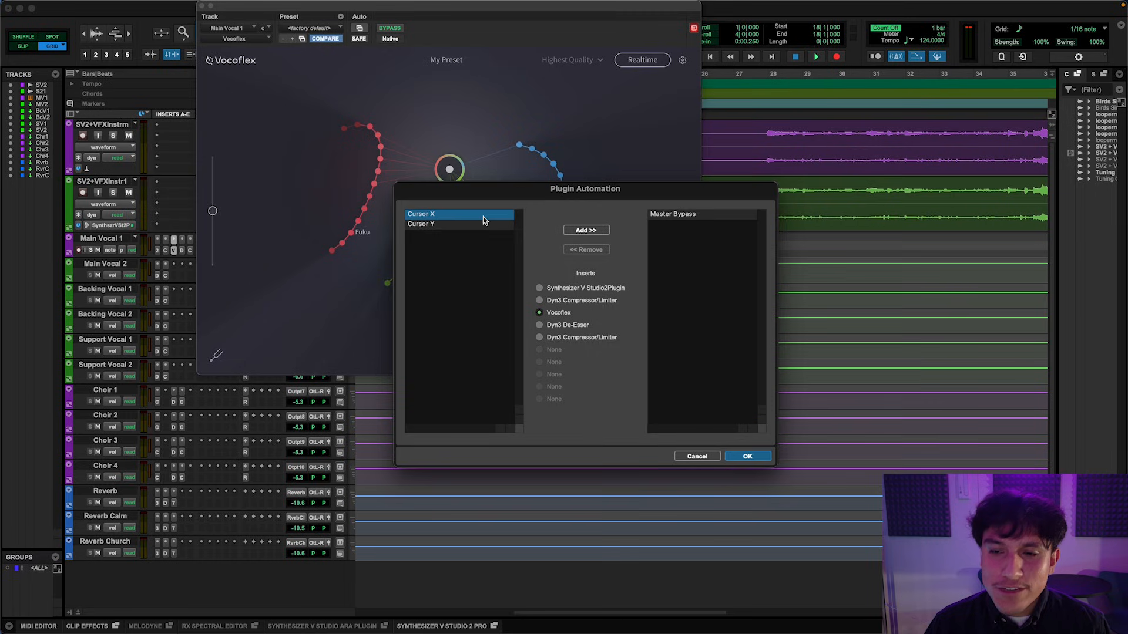
{"action": "left_click", "coordinate": [582, 232]}
{"action": "left_click", "coordinate": [496, 217]}
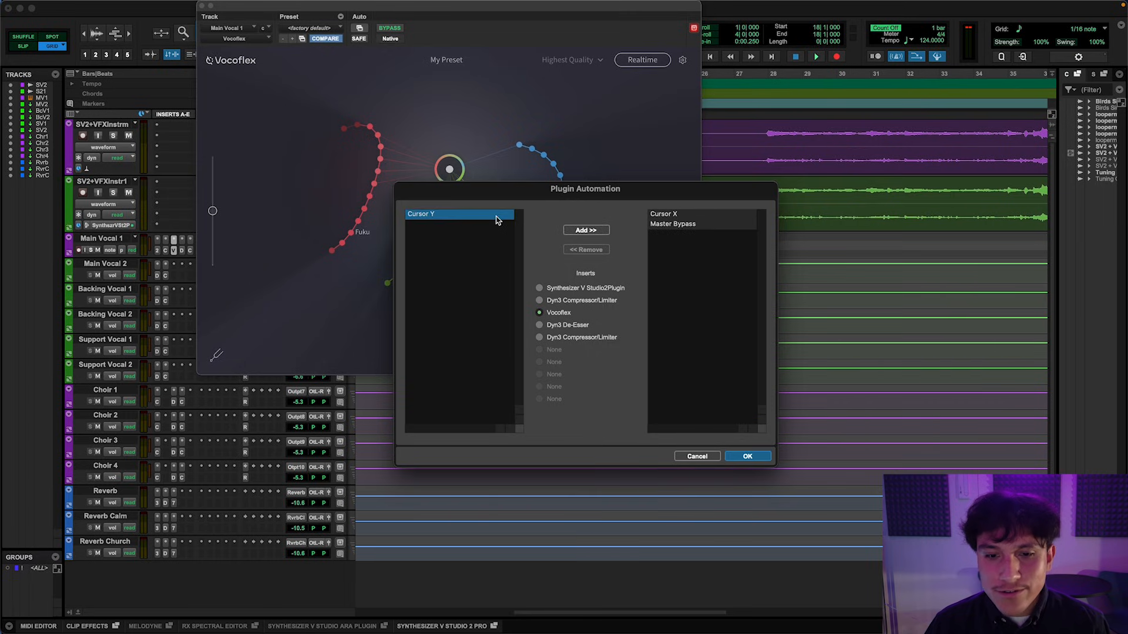
{"action": "left_click", "coordinate": [576, 232]}
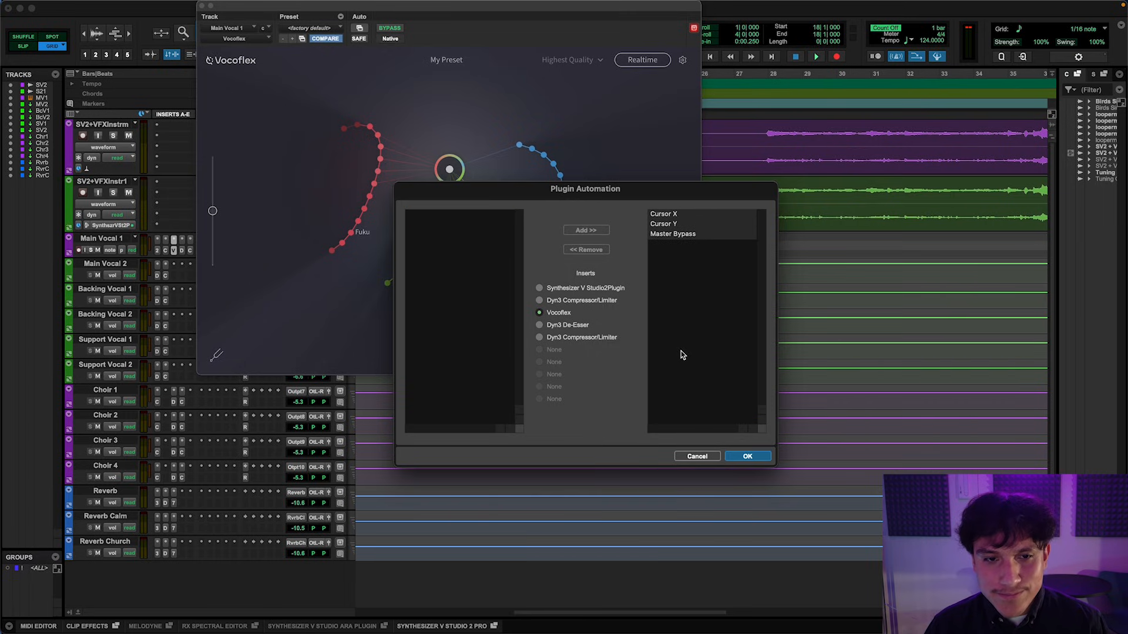
{"action": "left_click", "coordinate": [748, 457]}
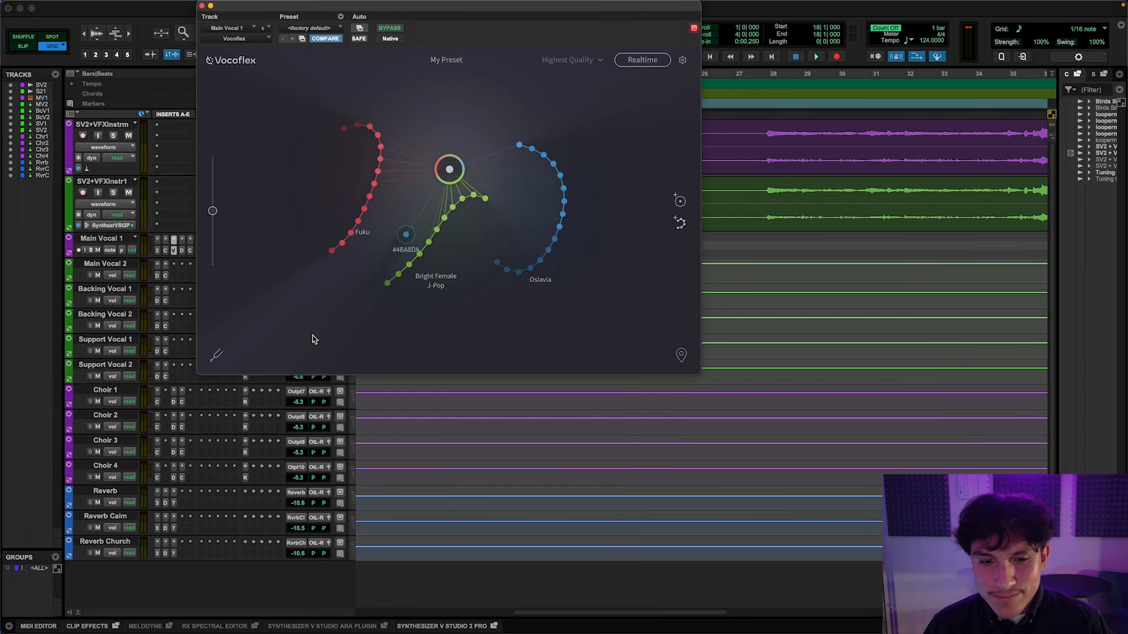
- Show automation lanes for Vocoflex's Master Bypass, Cursor X and Cursor Y beneath the Main Vocal 1 track
{"action": "left_click", "coordinate": [70, 255]}
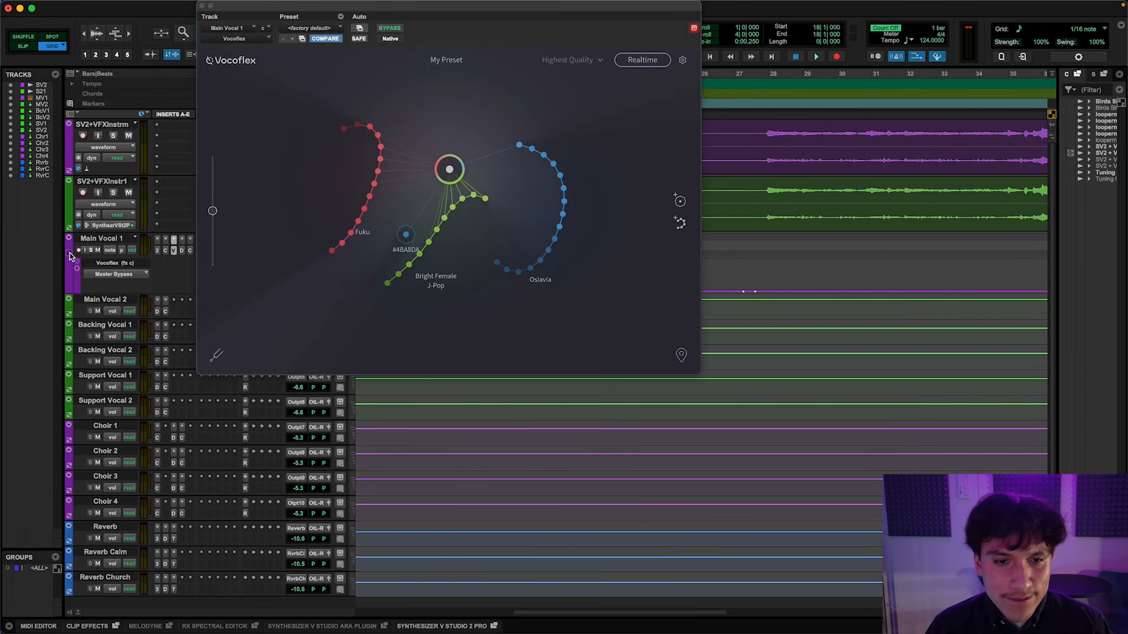
{"action": "left_click", "coordinate": [77, 269]}
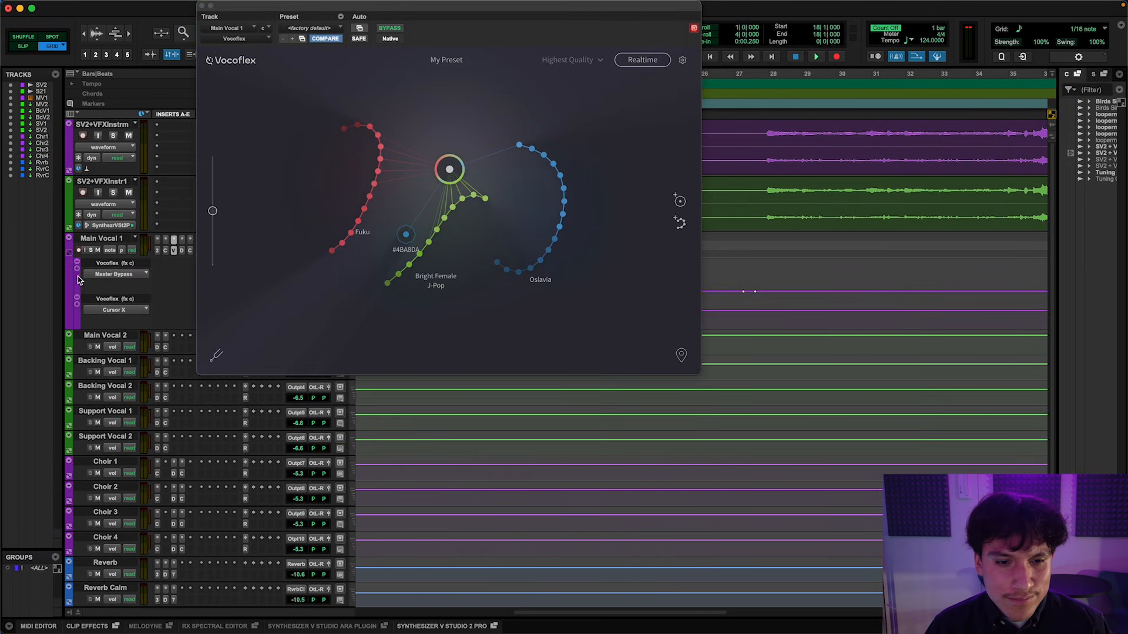
{"action": "left_click", "coordinate": [77, 305]}
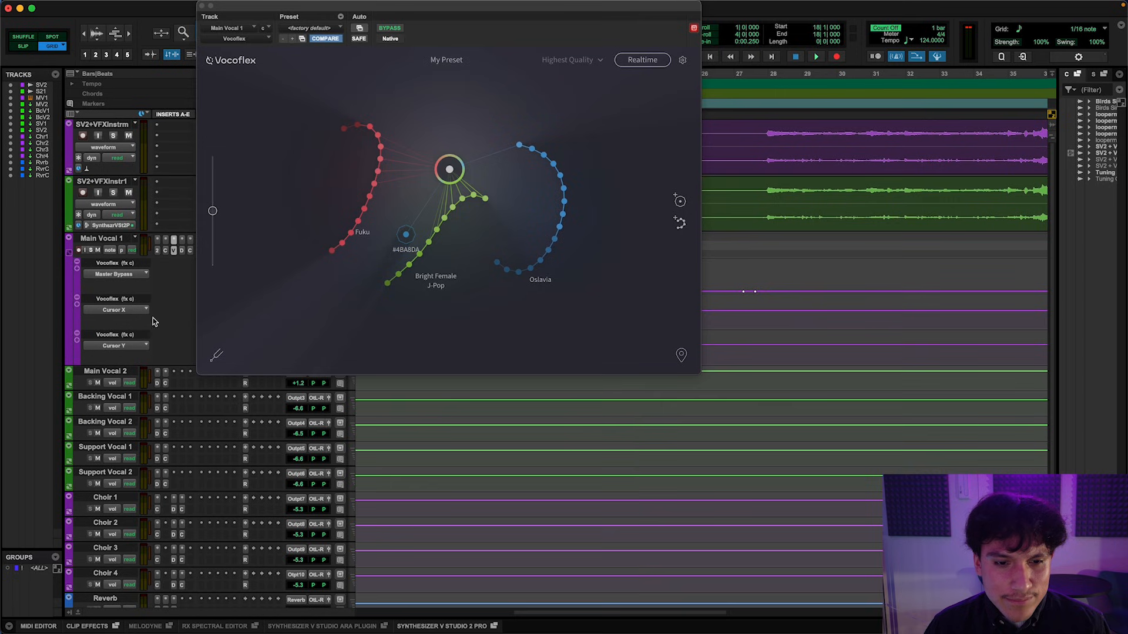
- Set the playback position to 21|4|000 through Synthesizer V and switch Main Vocal 1's automation mode to write
{"action": "left_click", "coordinate": [158, 251]}
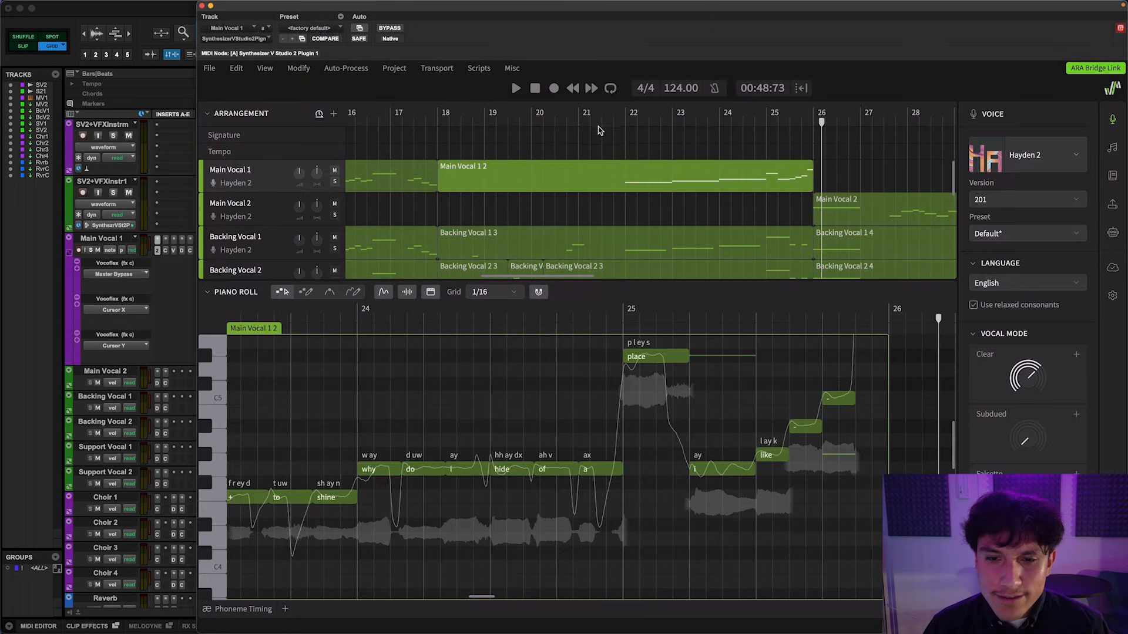
{"action": "left_click", "coordinate": [613, 122]}
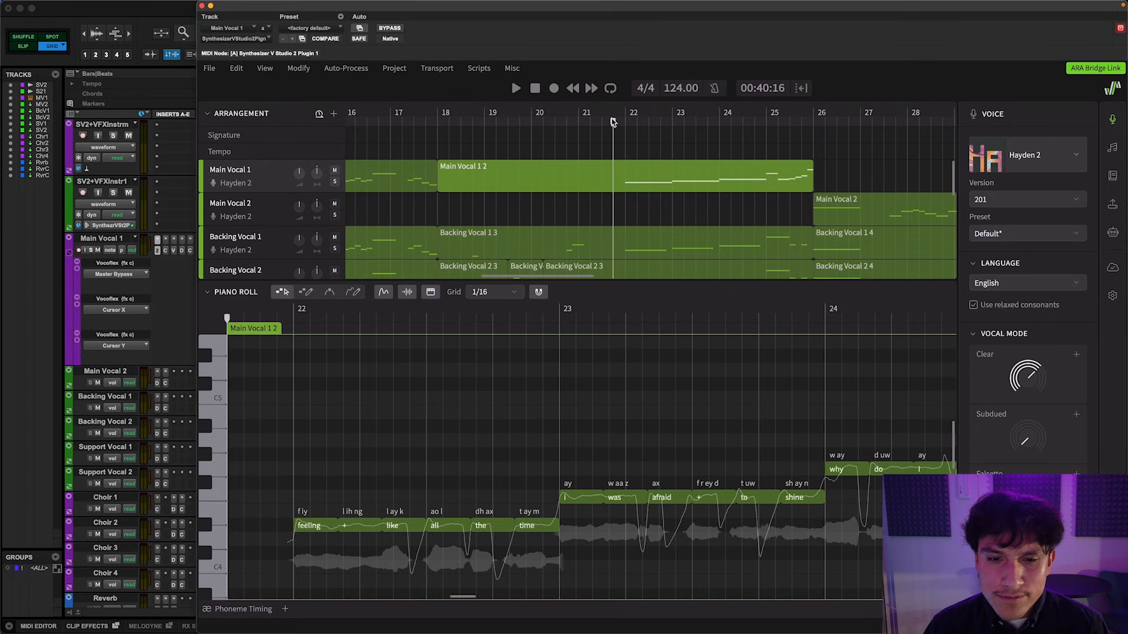
{"action": "left_click", "coordinate": [173, 251]}
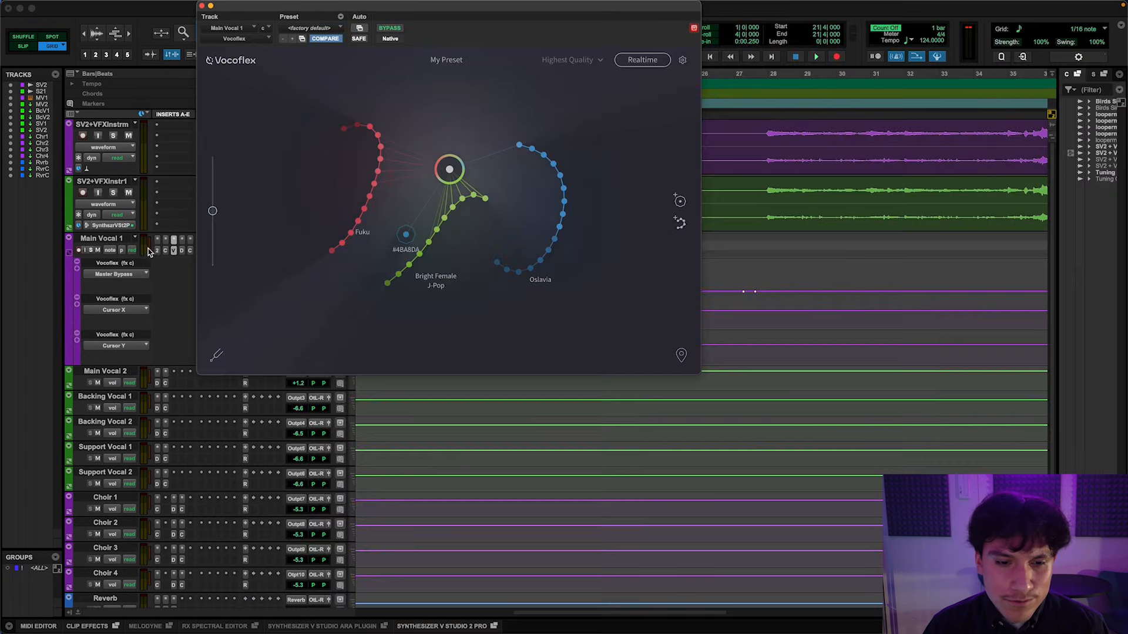
{"action": "left_click", "coordinate": [131, 251]}
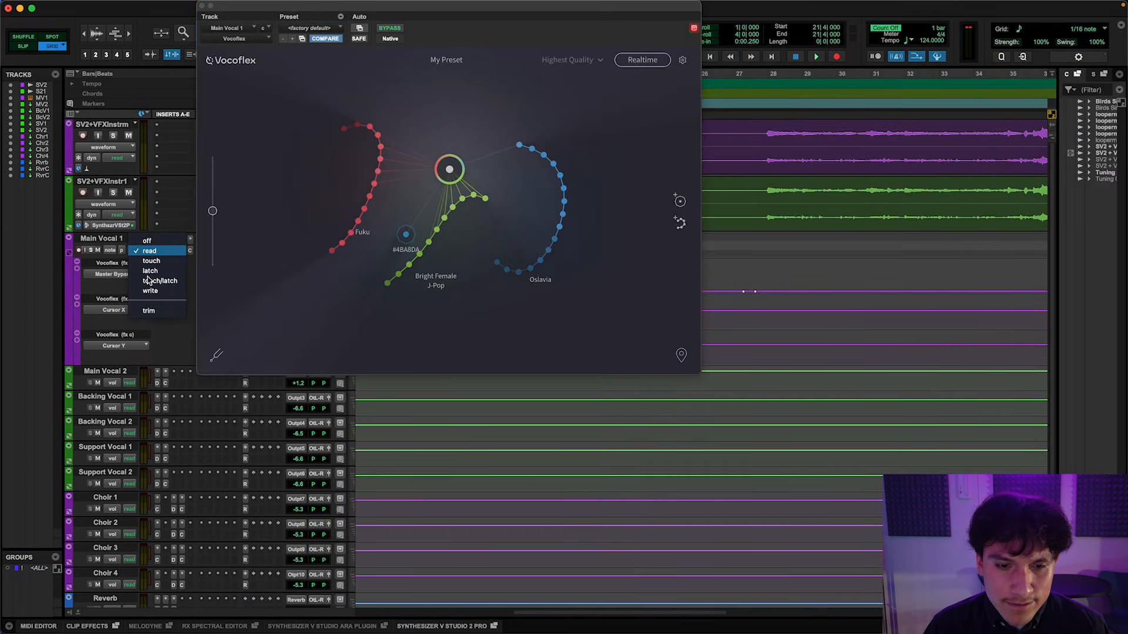
{"action": "left_click", "coordinate": [151, 291]}
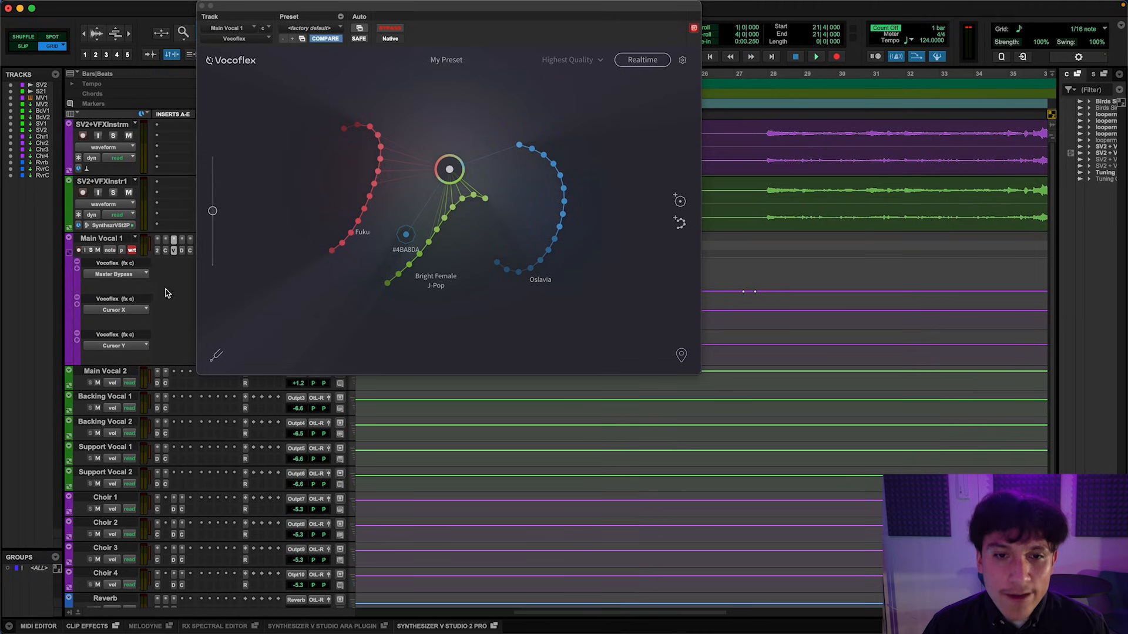
- Place the Vocoflex cursor beside Fuku with a larger radius and record its movement across the voice map as automation during playback
{"action": "left_click", "coordinate": [348, 179]}
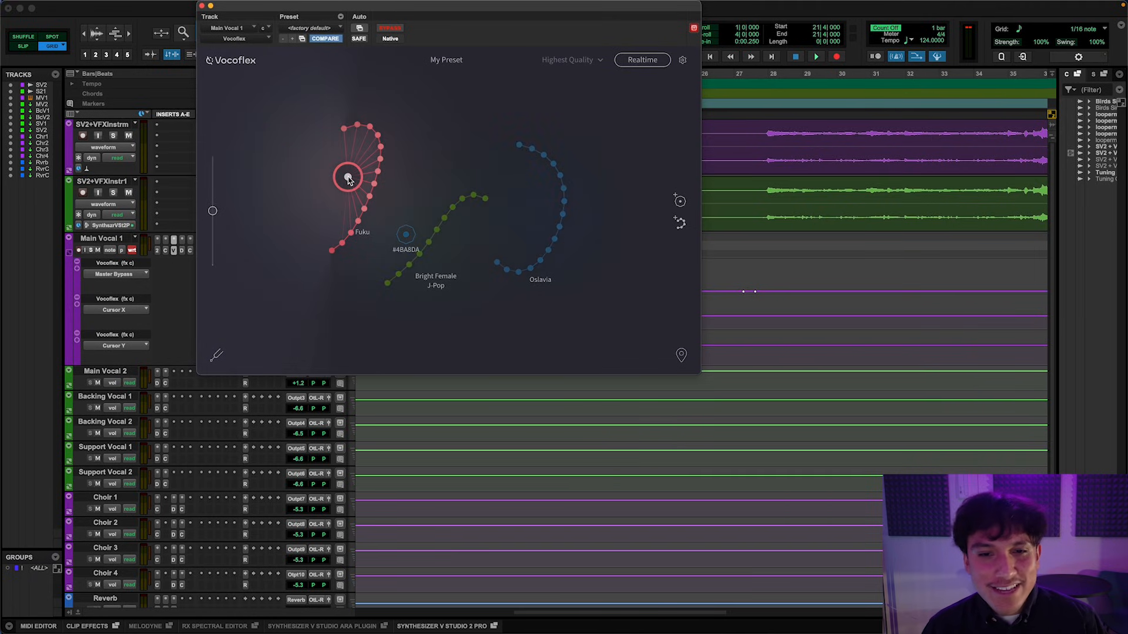
{"action": "left_click_drag", "start_coordinate": [348, 179], "coordinate": [339, 182]}
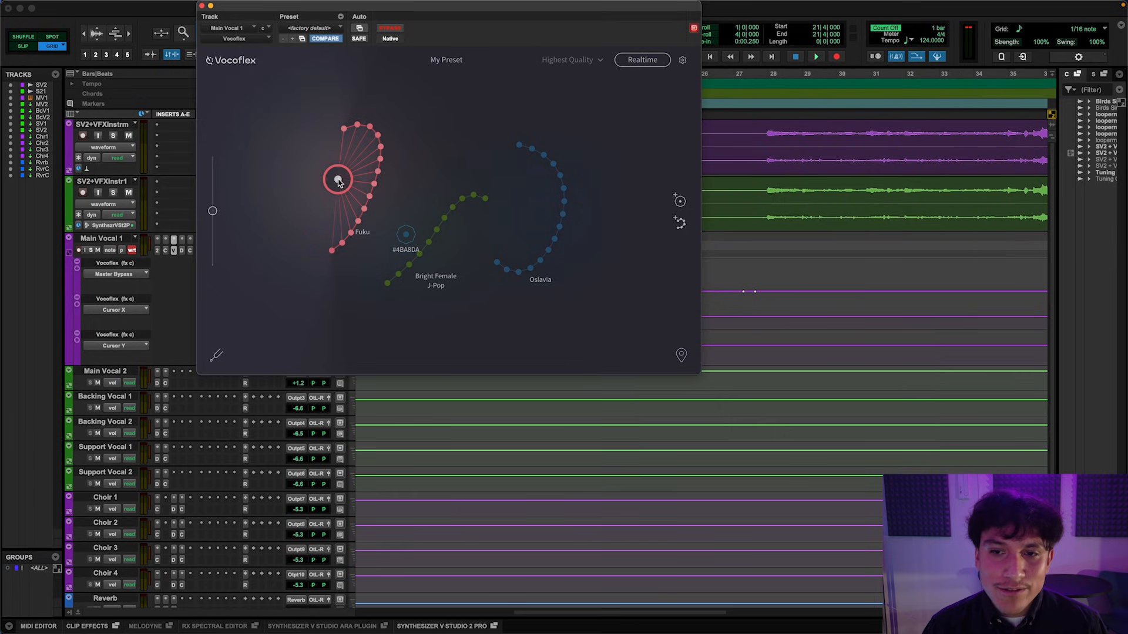
{"action": "scroll", "coordinate": [338, 180], "scroll_direction": "up", "scroll_amount": 4}
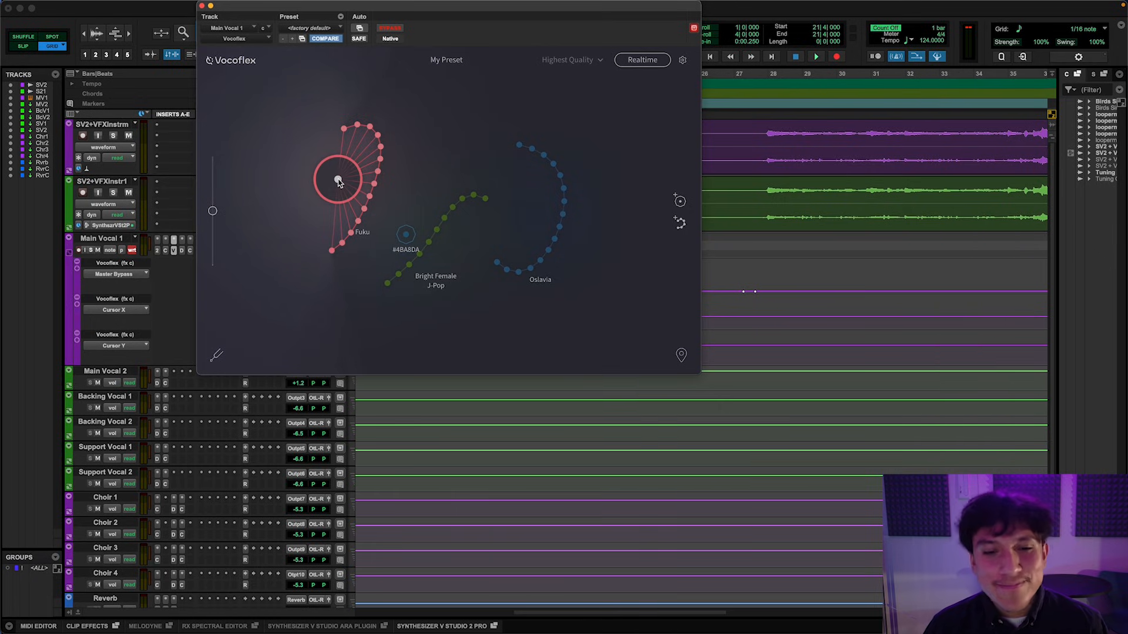
{"action": "key", "text": "space"}
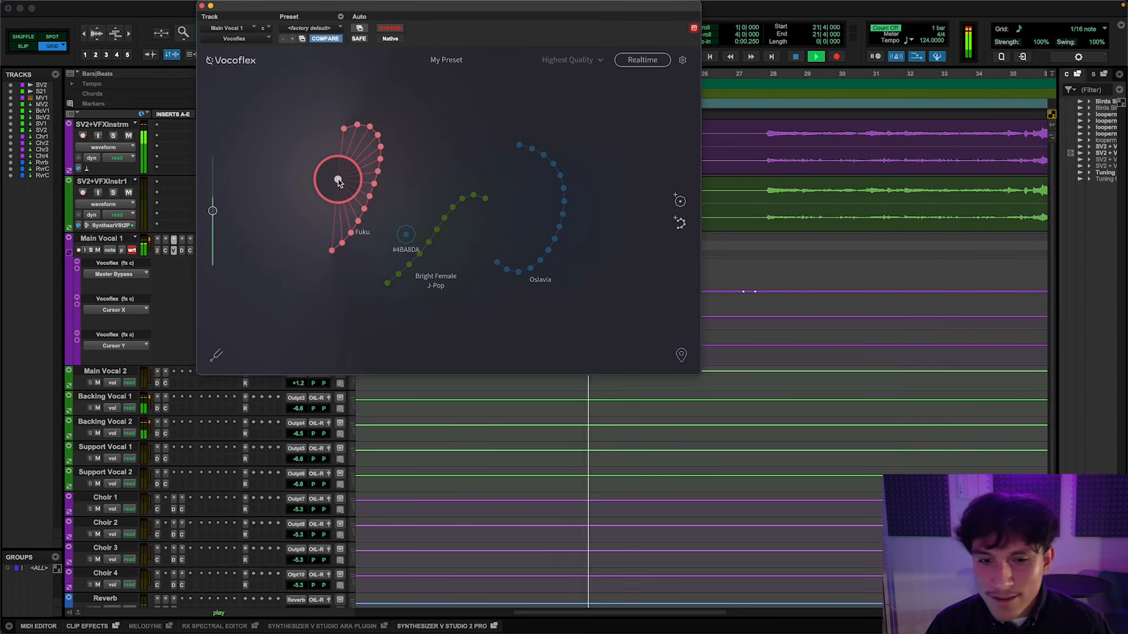
{"action": "left_click_drag", "start_coordinate": [335, 182], "coordinate": [438, 174]}
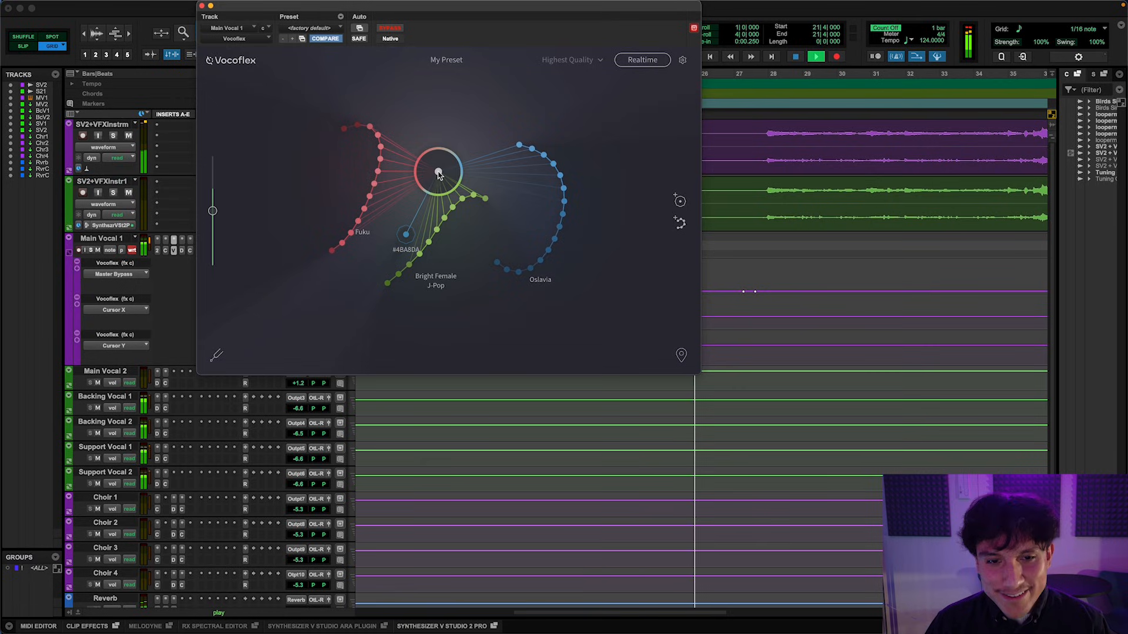
{"action": "key", "text": "space"}
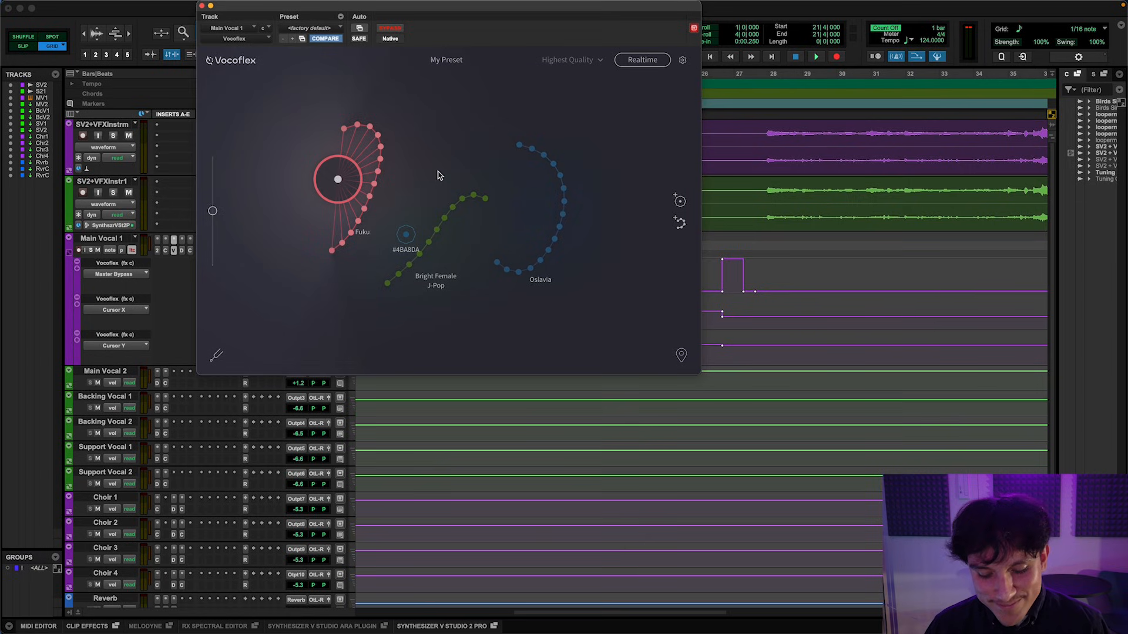
- Play the section back from 21|4|000 to review the recorded Vocoflex cursor automation
{"action": "key", "text": "space"}
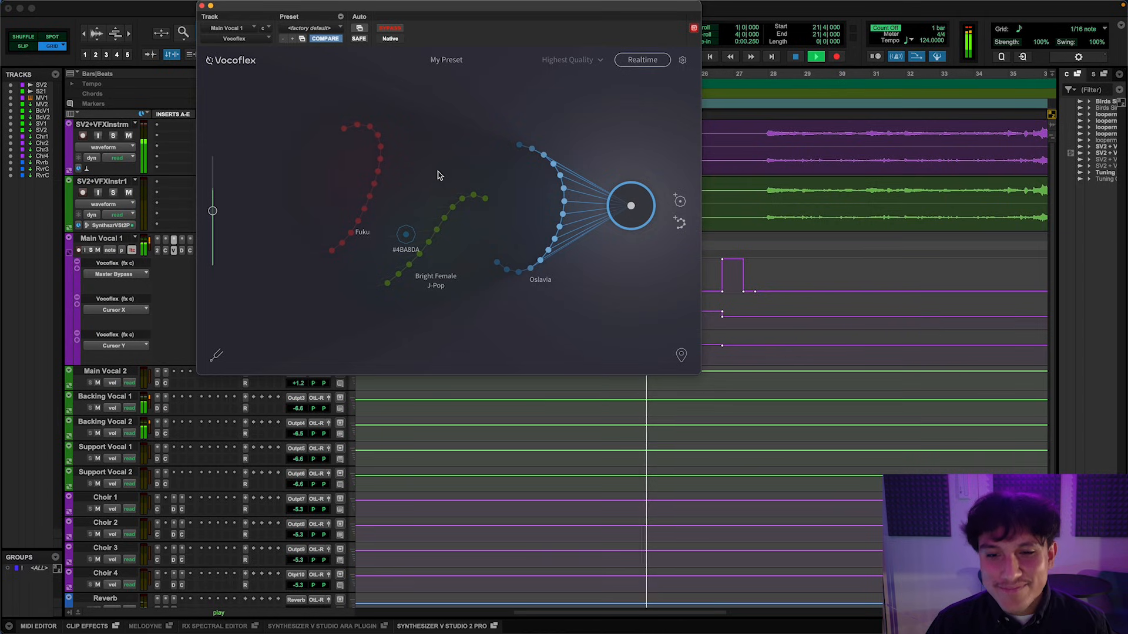
{"action": "left_click", "coordinate": [437, 175]}
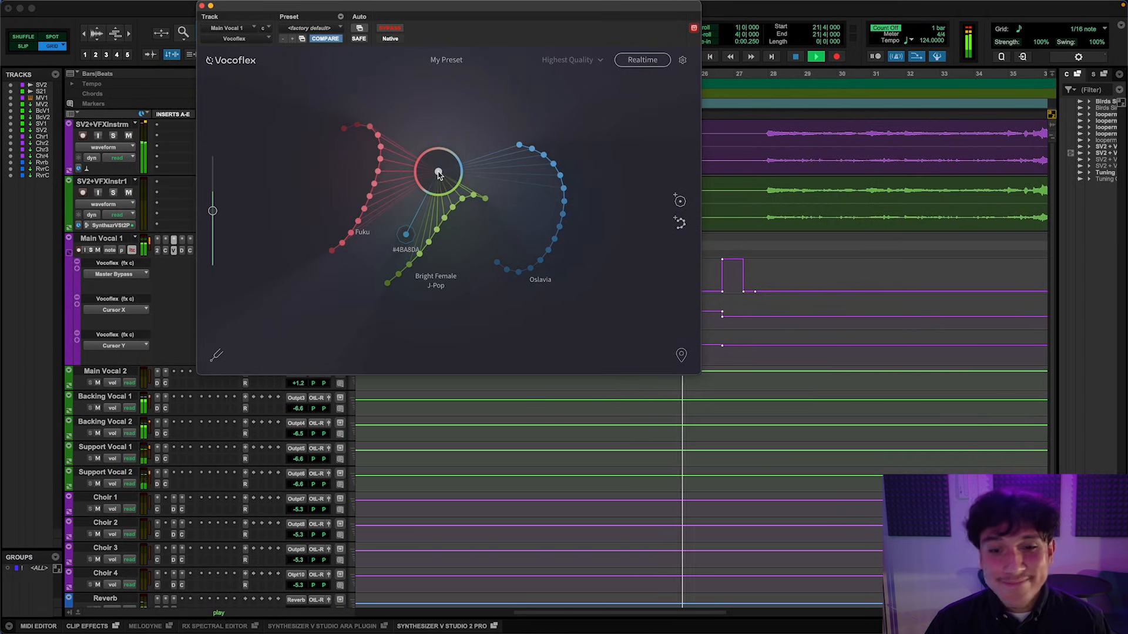
{"action": "key", "text": "space"}
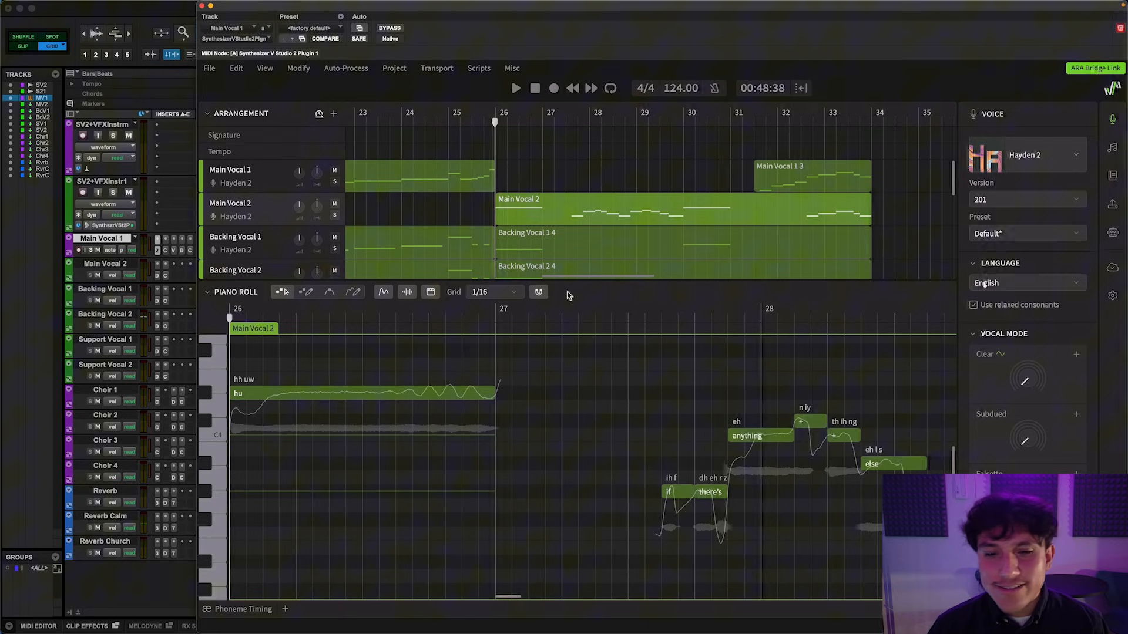
- Play the song from bar 26 in Synthesizer V past the end of the choir section, following the Choir 1 part
{"action": "key", "text": "space"}
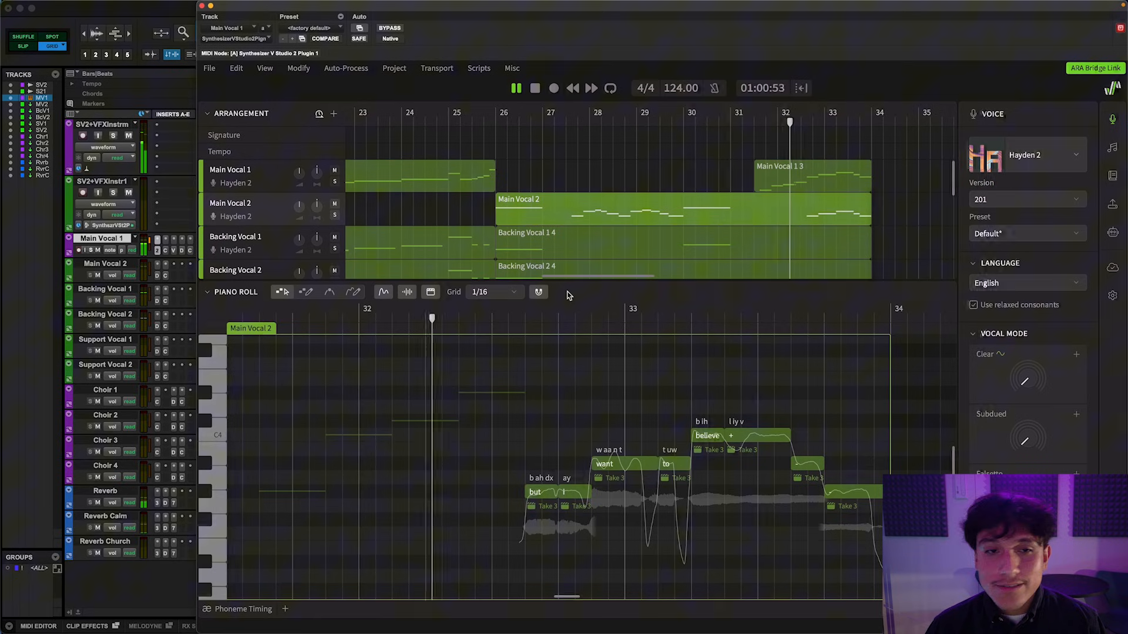
{"action": "scroll", "coordinate": [911, 249], "scroll_direction": "down", "scroll_amount": 3}
{"action": "scroll", "coordinate": [913, 248], "scroll_direction": "down", "scroll_amount": 1}
{"action": "left_click", "coordinate": [913, 240]}
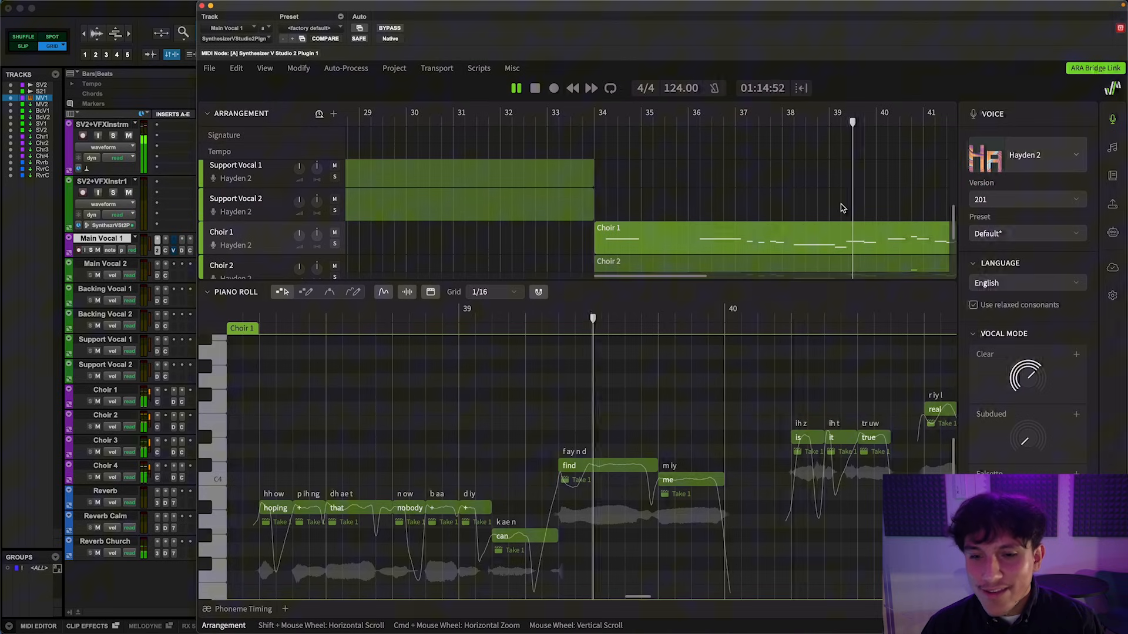
{"action": "scroll", "coordinate": [841, 208], "scroll_direction": "right", "scroll_amount": 5}
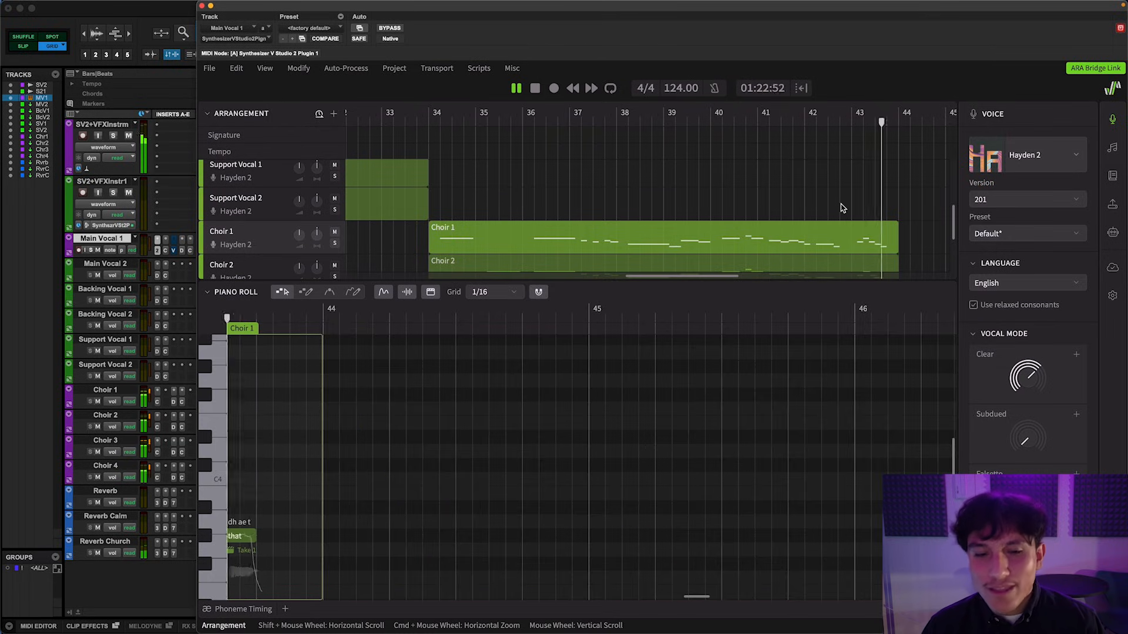
{"action": "key", "text": "space"}
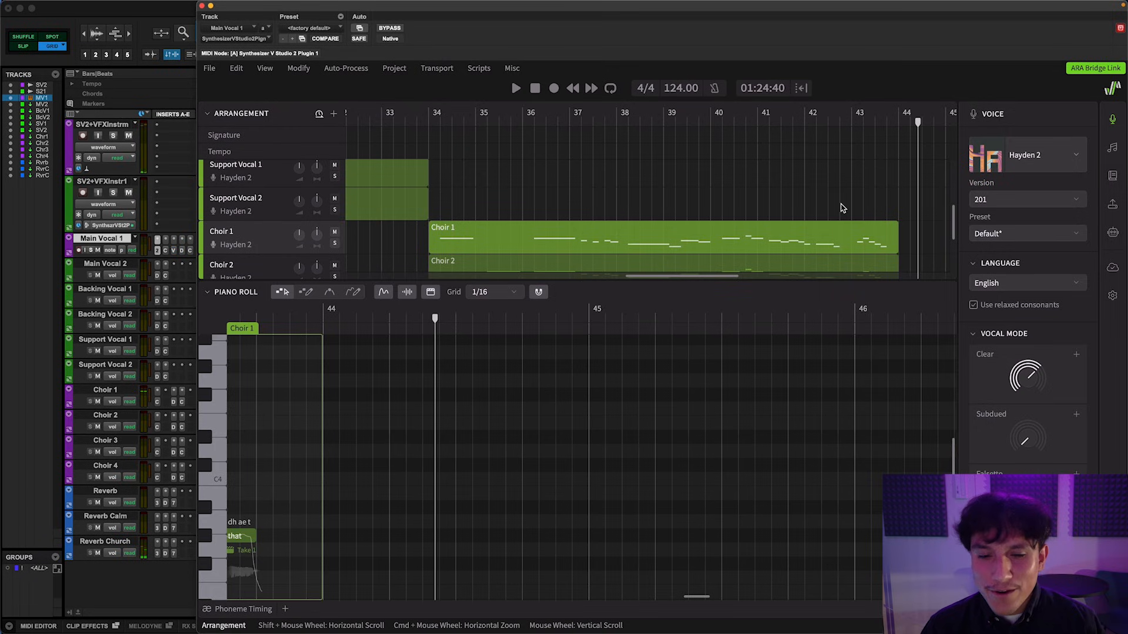
- Set the playback position to bar 34 and open Vocoflex on the Choir 1 track
{"action": "scroll", "coordinate": [842, 208], "scroll_direction": "down", "scroll_amount": 2}
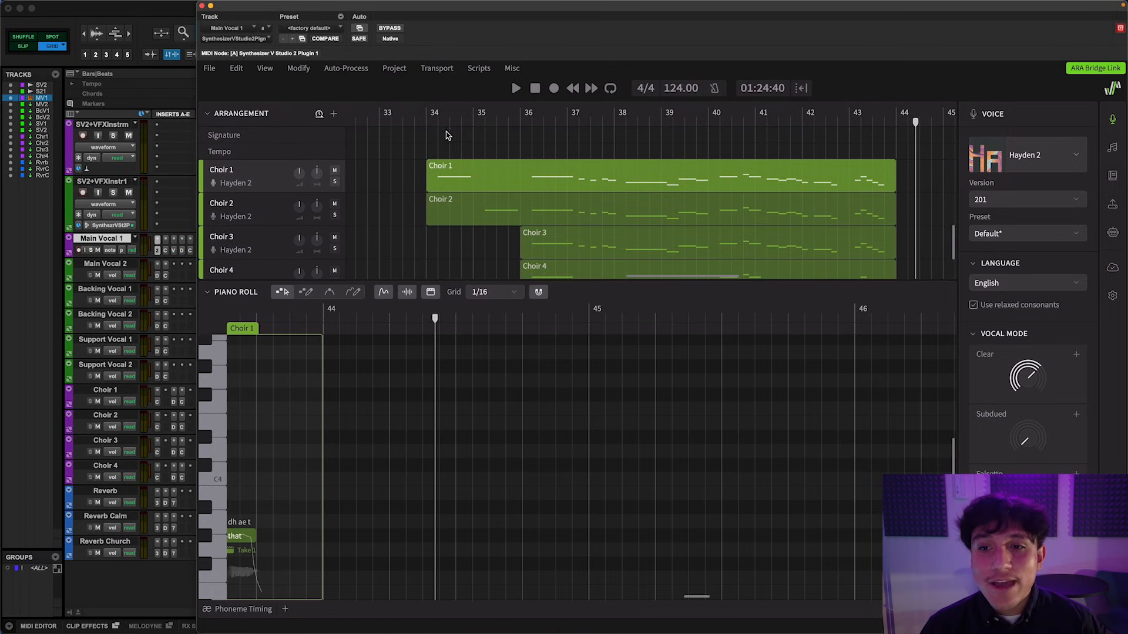
{"action": "left_click", "coordinate": [426, 123]}
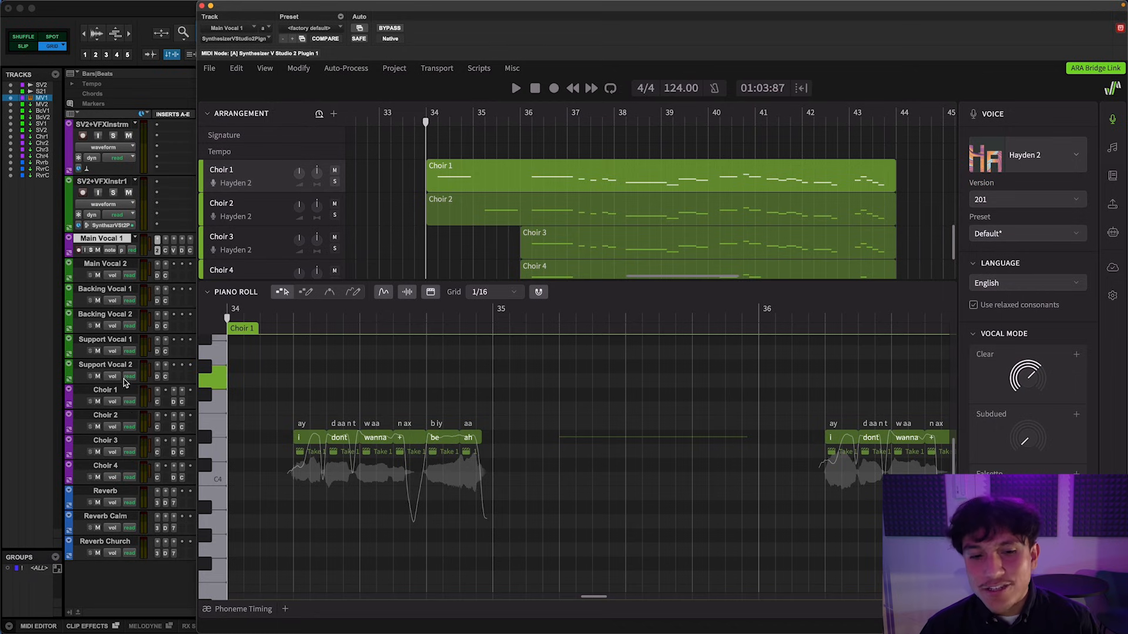
{"action": "left_click", "coordinate": [106, 390]}
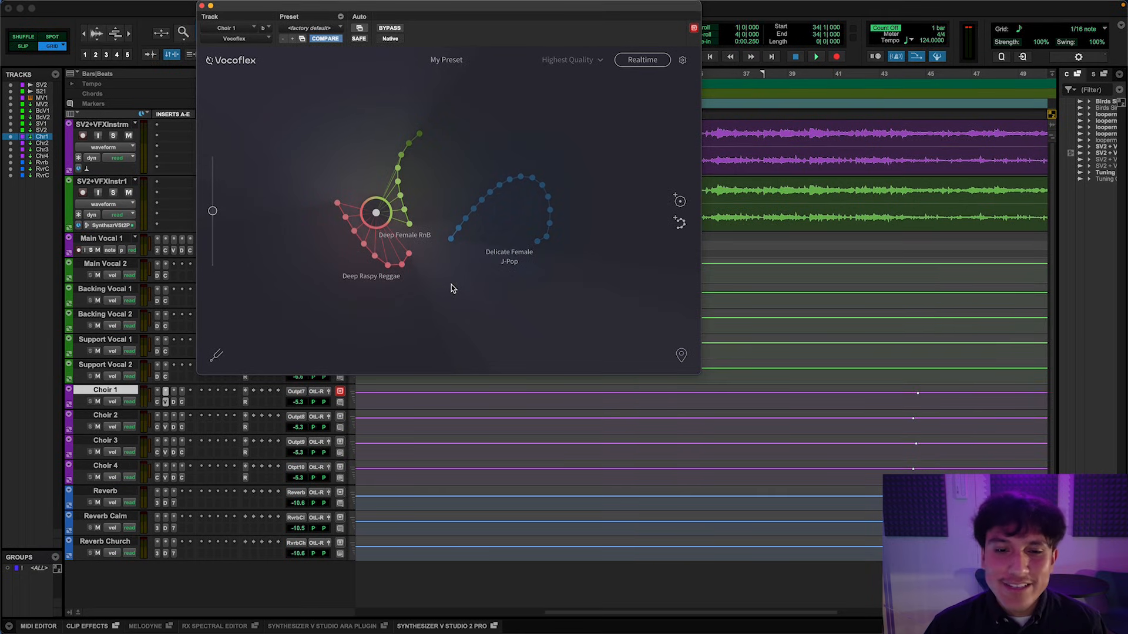
- Play the choir section and examine the Vocoflex voice maps on the Choir 1 to Choir 4 tracks, returning to Choir 3
{"action": "key", "text": "space"}
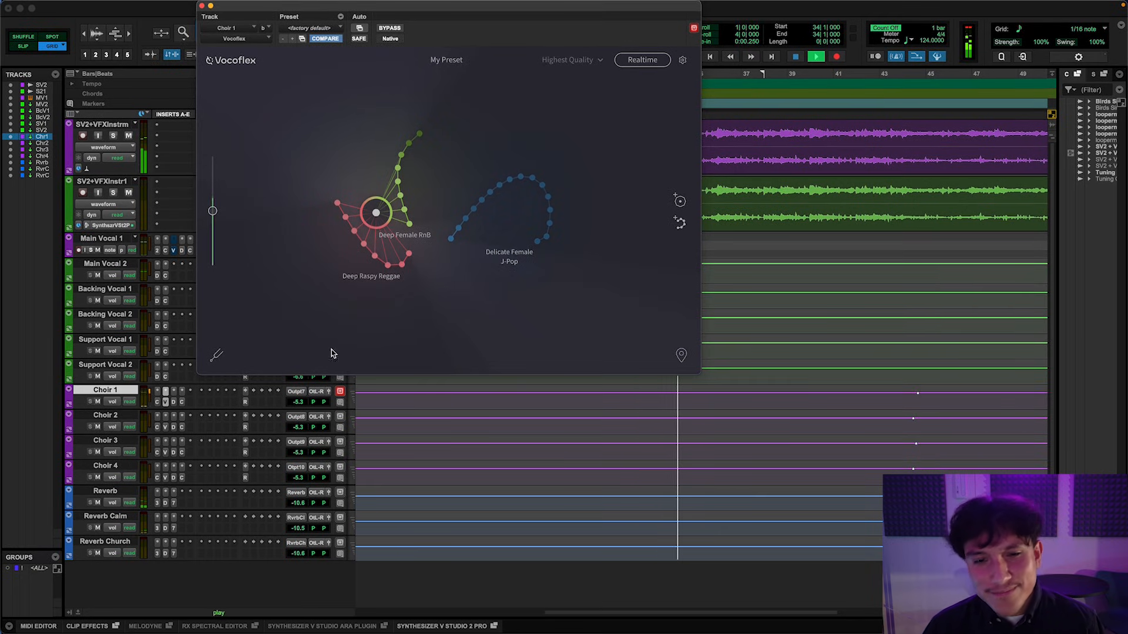
{"action": "left_click", "coordinate": [166, 427]}
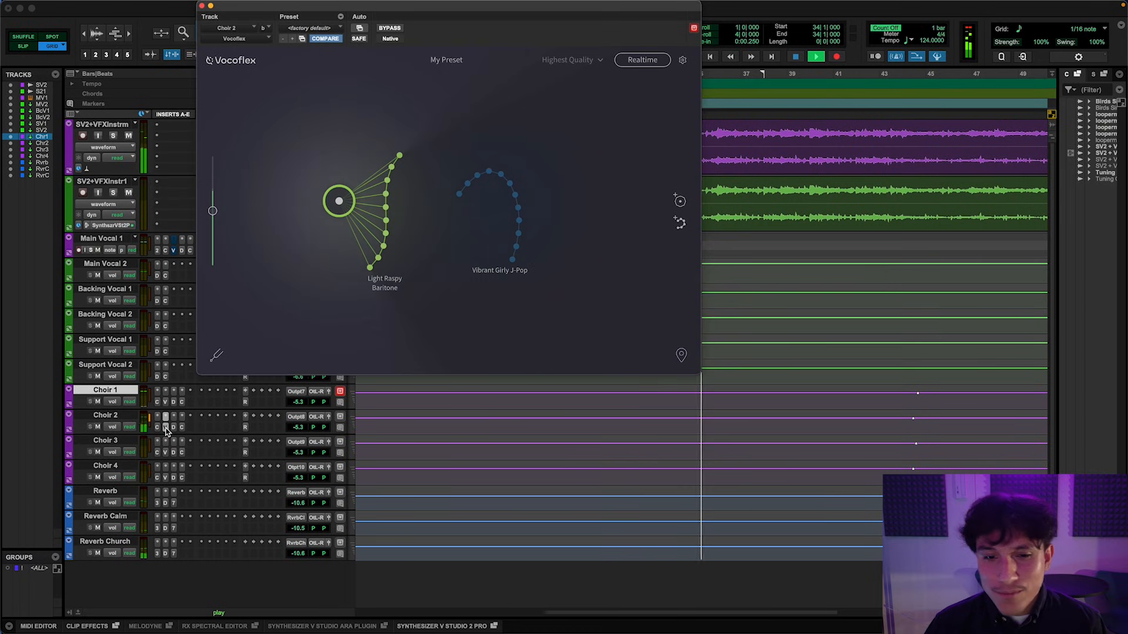
{"action": "left_click", "coordinate": [166, 452]}
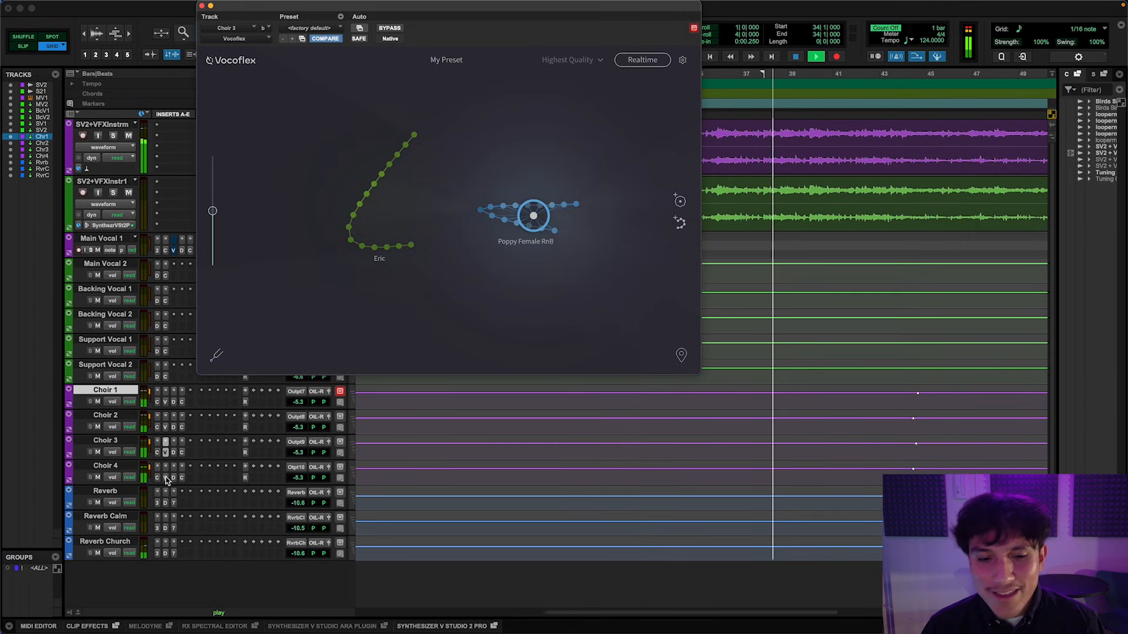
{"action": "left_click", "coordinate": [166, 477]}
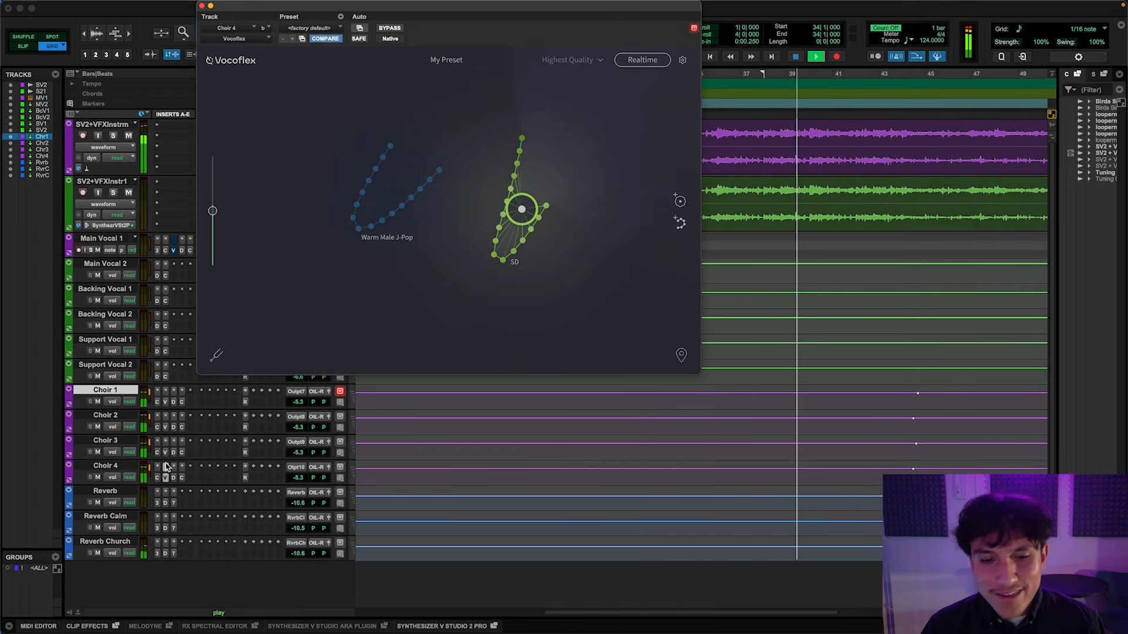
{"action": "left_click", "coordinate": [166, 417]}
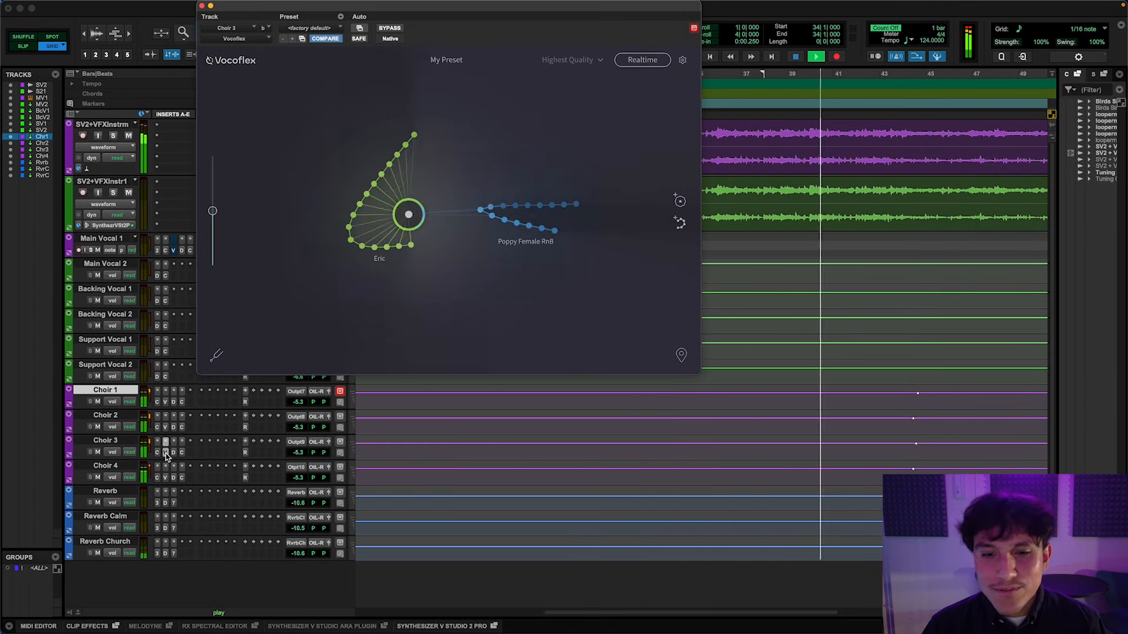
- Compare the Vocoflex voice maps on the Choir 1, 3 and 4 tracks during playback, stop, and return to the Choir 1 map
{"action": "left_click", "coordinate": [166, 403]}
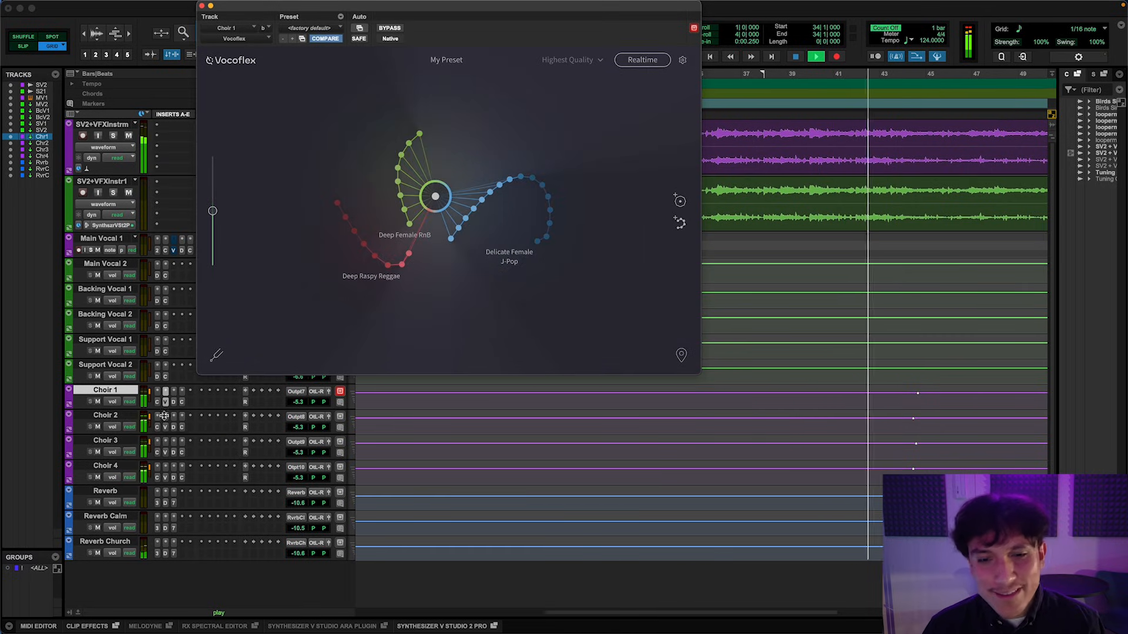
{"action": "left_click", "coordinate": [166, 417]}
{"action": "left_click", "coordinate": [166, 451]}
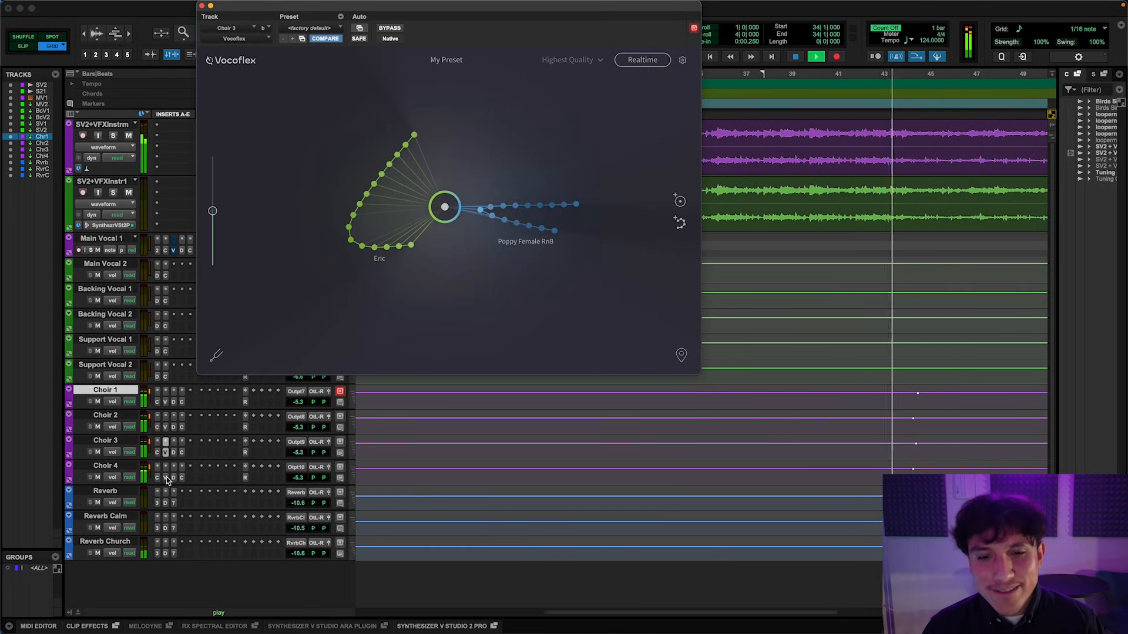
{"action": "left_click", "coordinate": [167, 478]}
{"action": "key", "text": "space"}
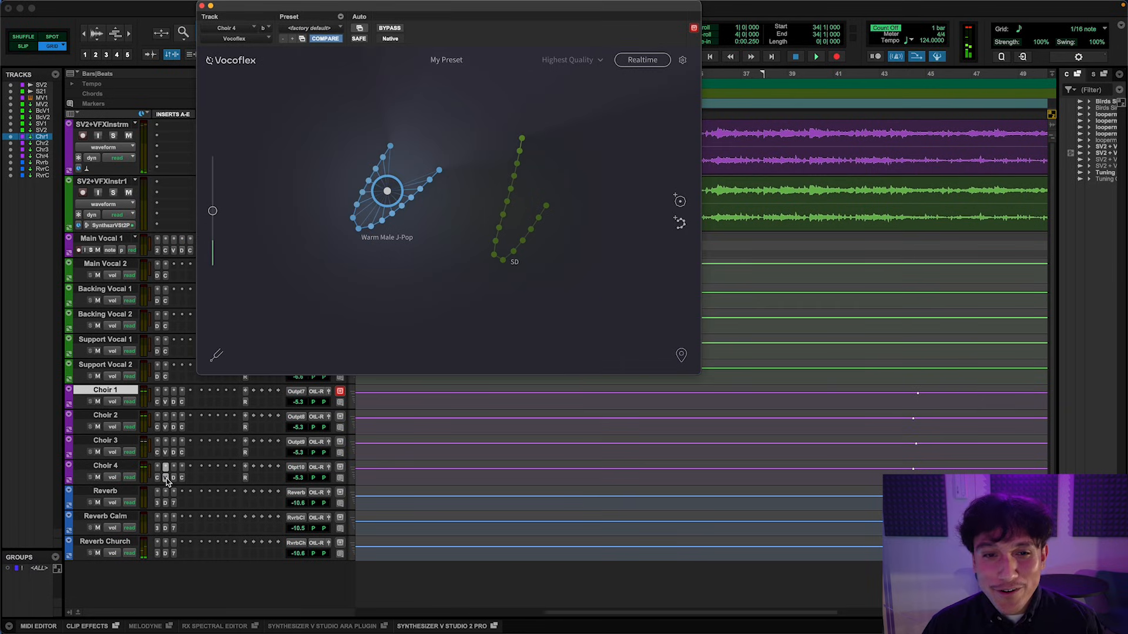
{"action": "left_click", "coordinate": [166, 403]}
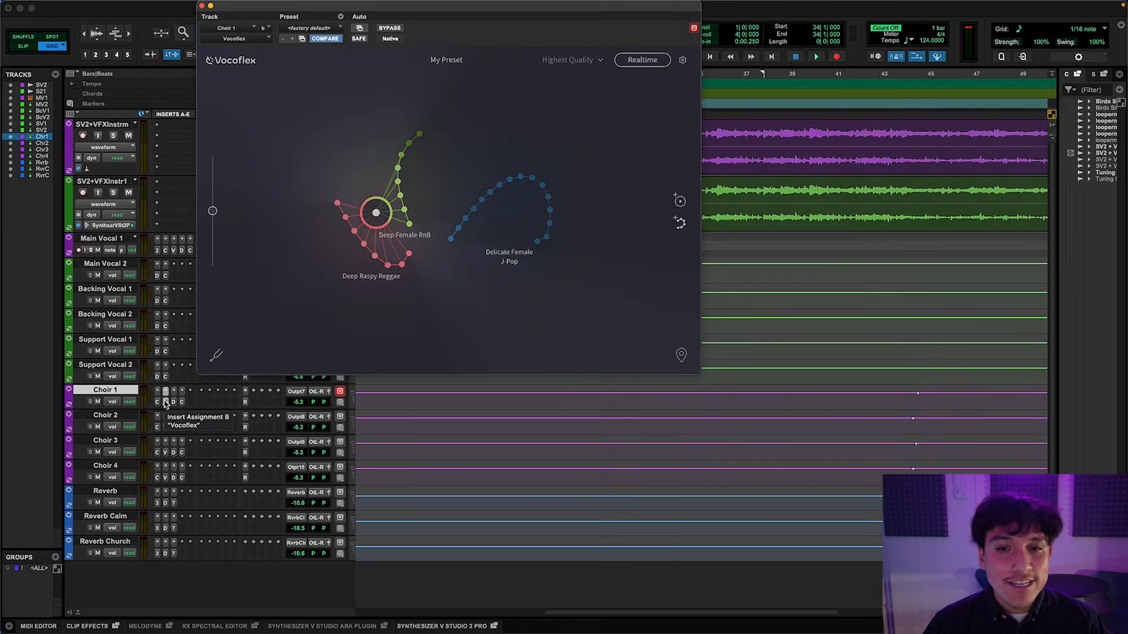
- Examine the vocal modes and the list of available voices in Synthesizer V Studio 2 on Main Vocal 1
{"action": "left_click", "coordinate": [158, 252]}
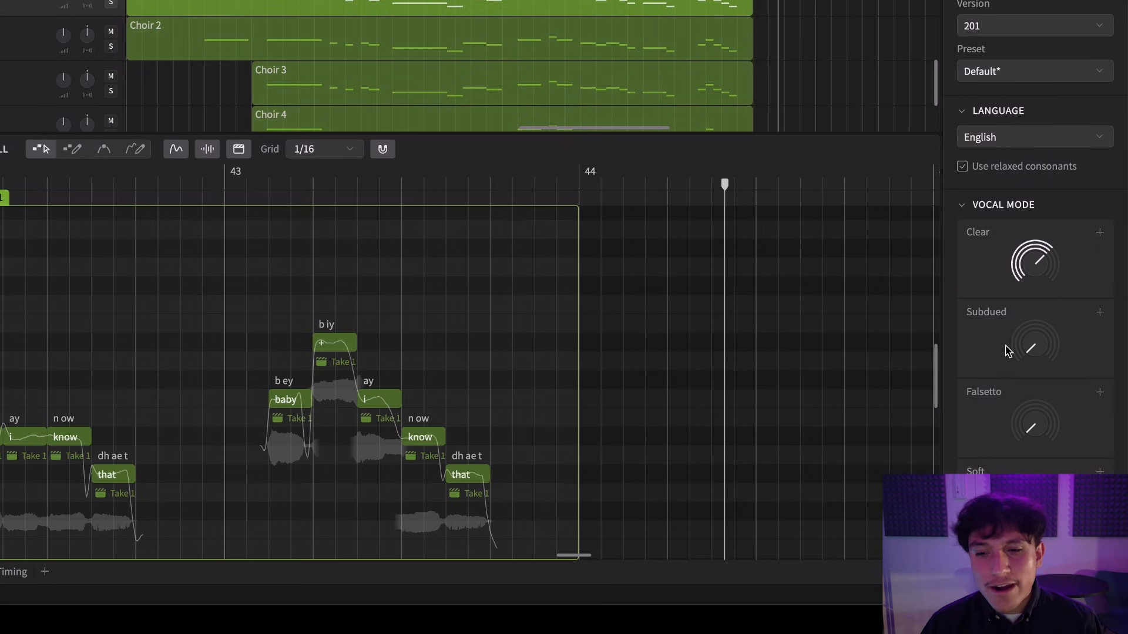
{"action": "scroll", "coordinate": [989, 351], "scroll_direction": "down", "scroll_amount": 3}
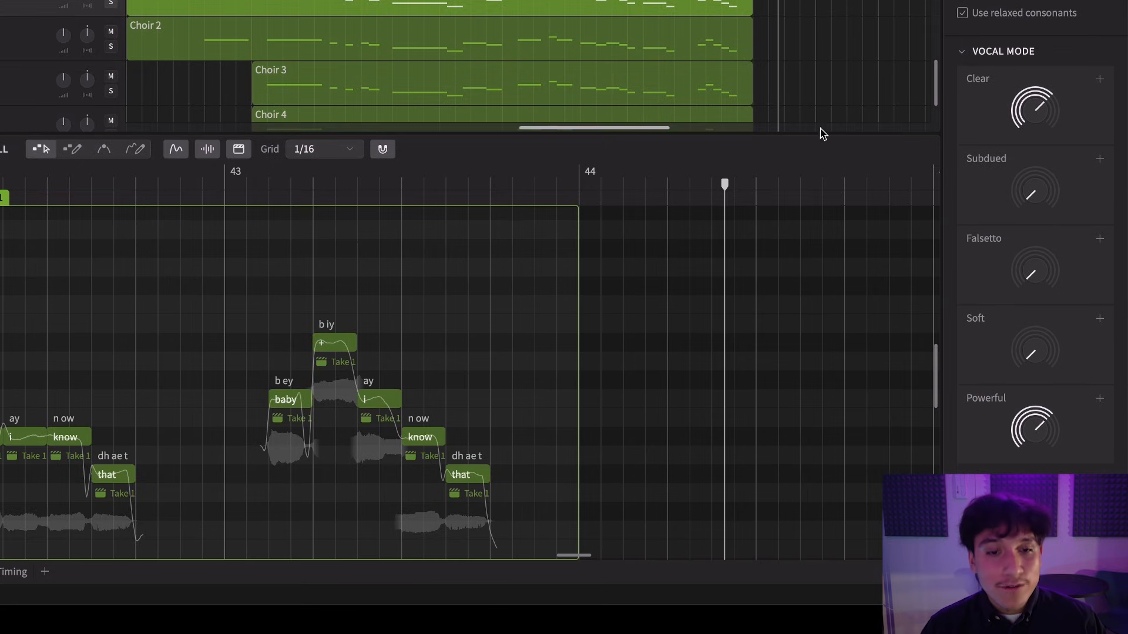
{"action": "left_click", "coordinate": [18, 2]}
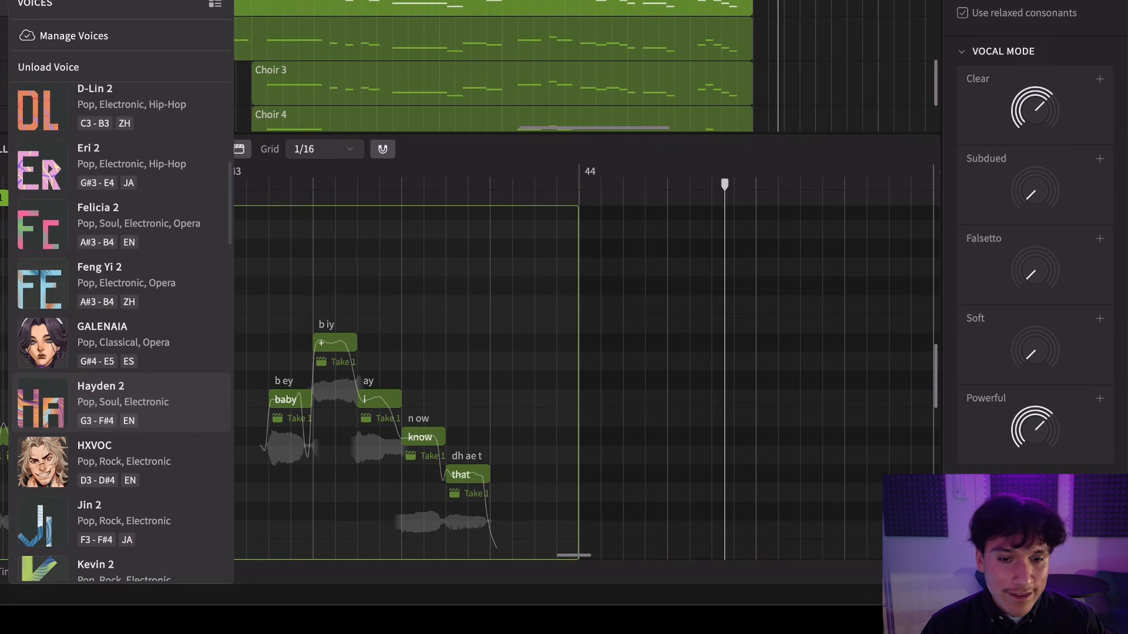
- Switch to the Dreamtonics Store in the browser and open the product bundles
{"action": "left_click", "coordinate": [211, 224]}
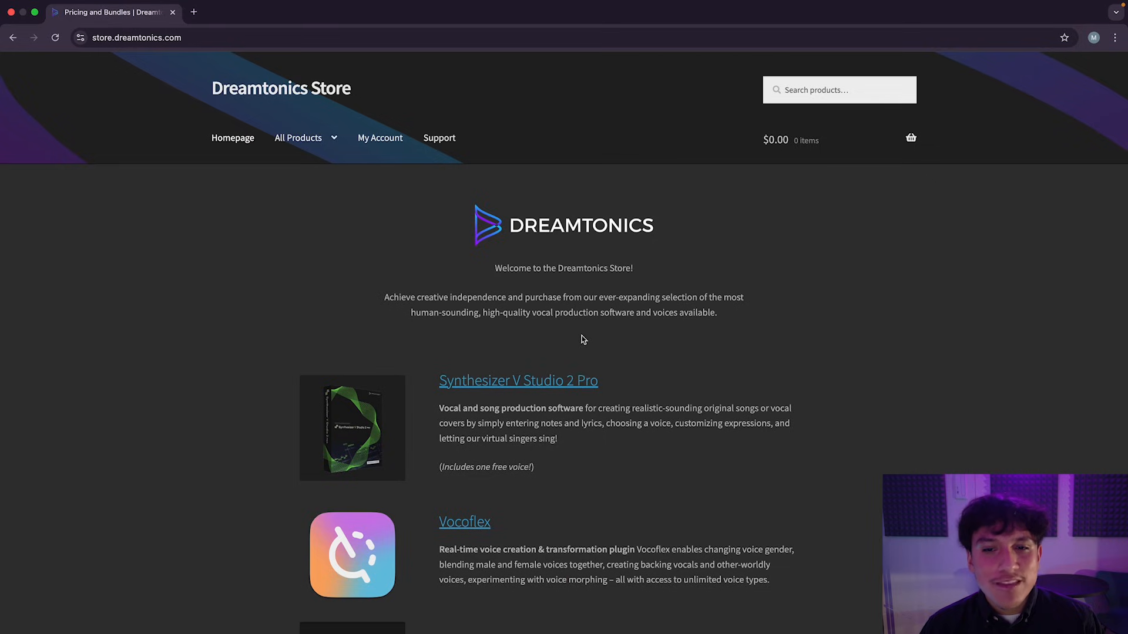
{"action": "mouse_move", "coordinate": [306, 139]}
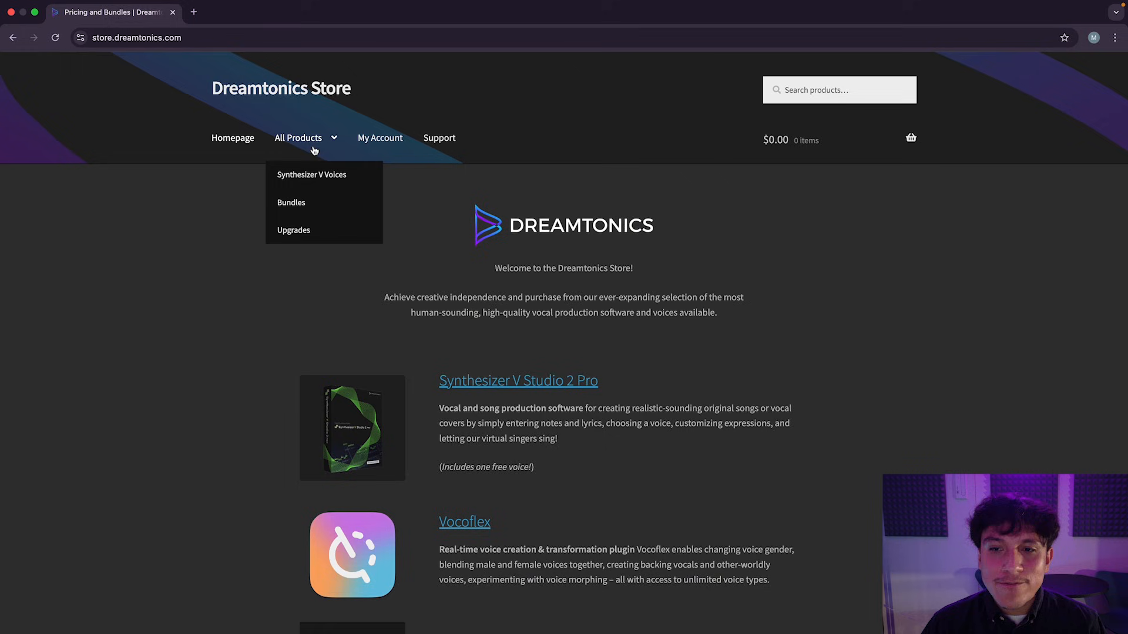
{"action": "left_click", "coordinate": [299, 206]}
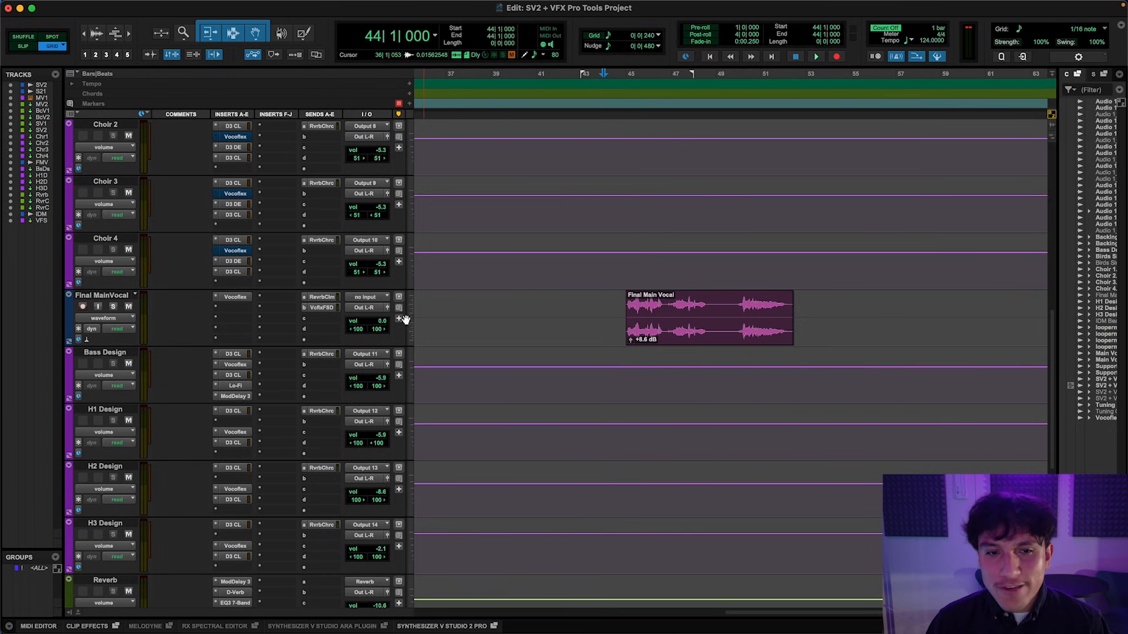
- Open Vocoflex on the Final Main Vocal track, switch on Realtime mode and set its processing to Lowest Latency
{"action": "left_click", "coordinate": [236, 298]}
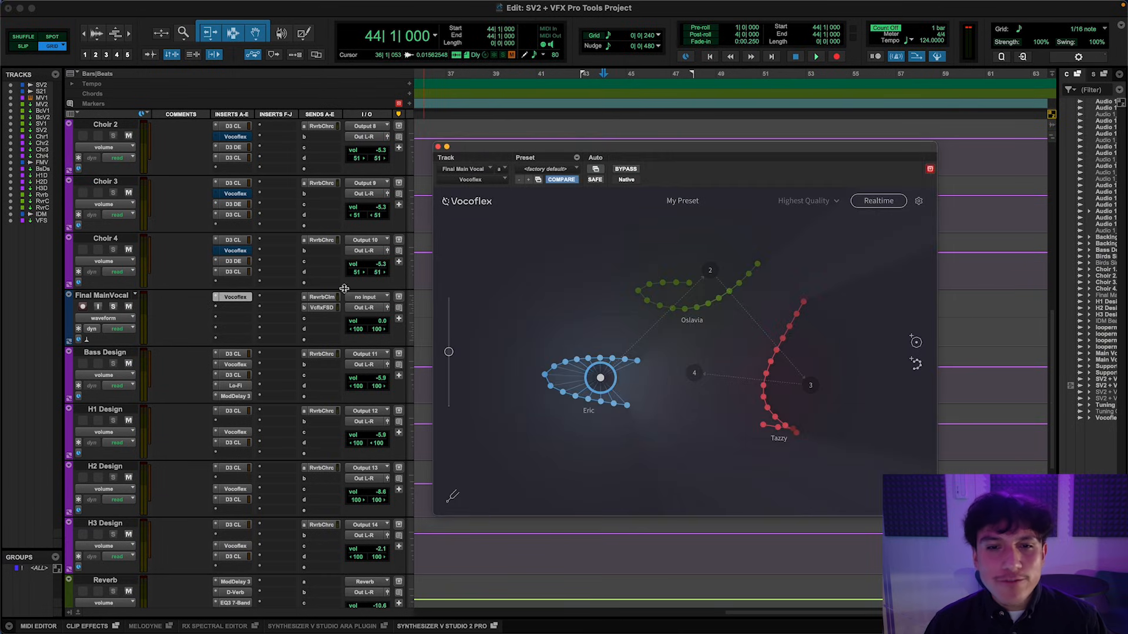
{"action": "left_click", "coordinate": [899, 203]}
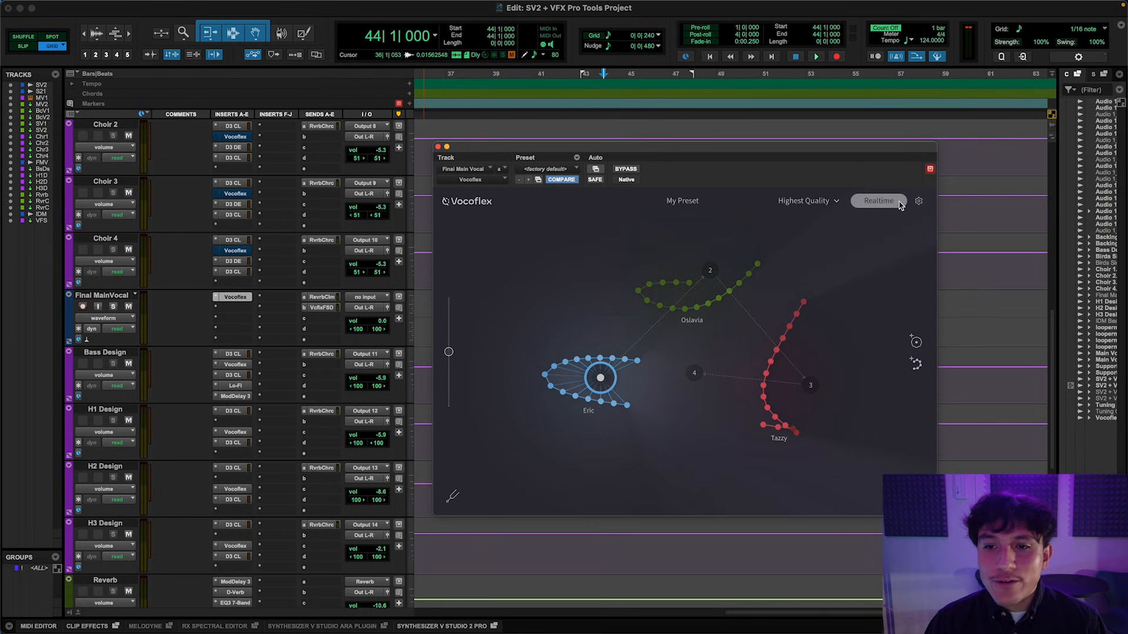
{"action": "left_click", "coordinate": [836, 202]}
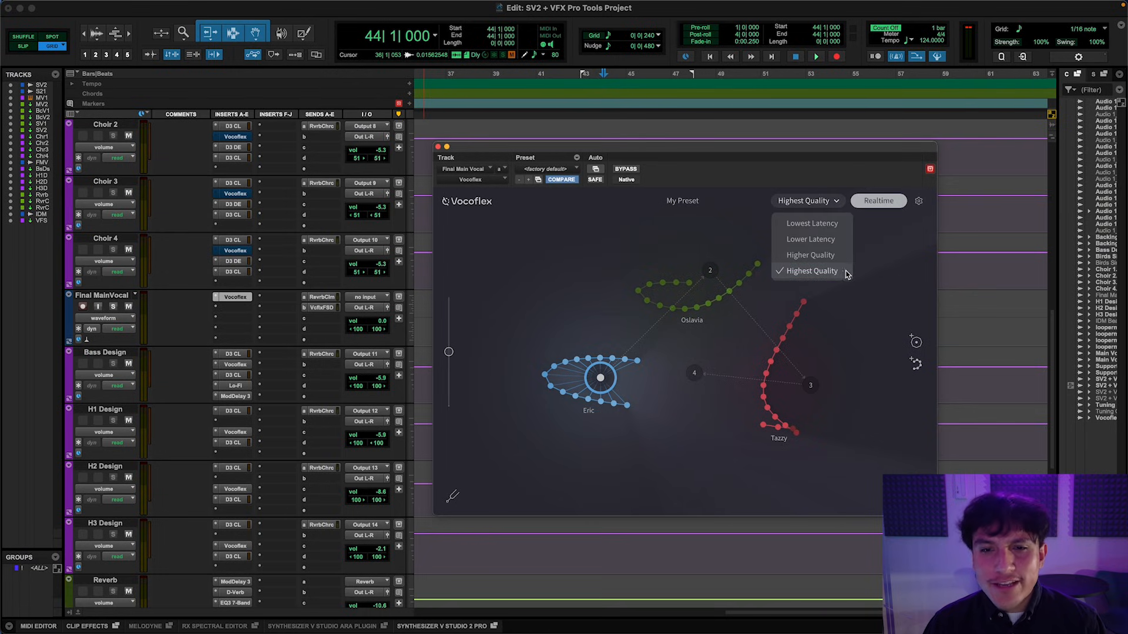
{"action": "left_click", "coordinate": [845, 225]}
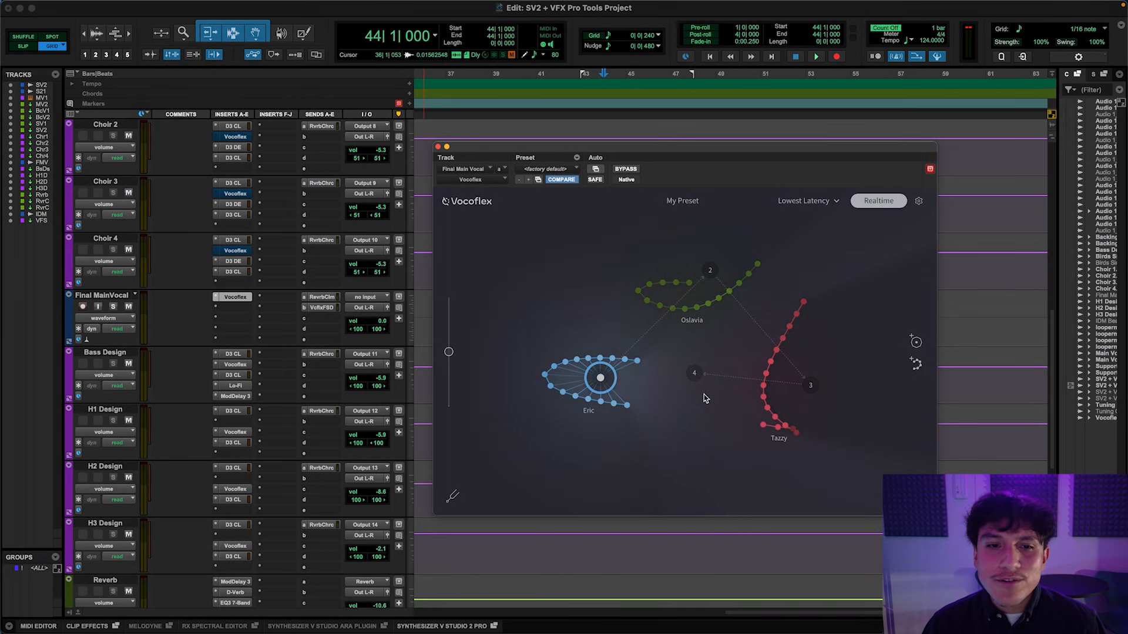
- Review the keyboard and MIDI shortcuts for waypoints and octave shifts in the Vocoflex settings
{"action": "left_click", "coordinate": [918, 201]}
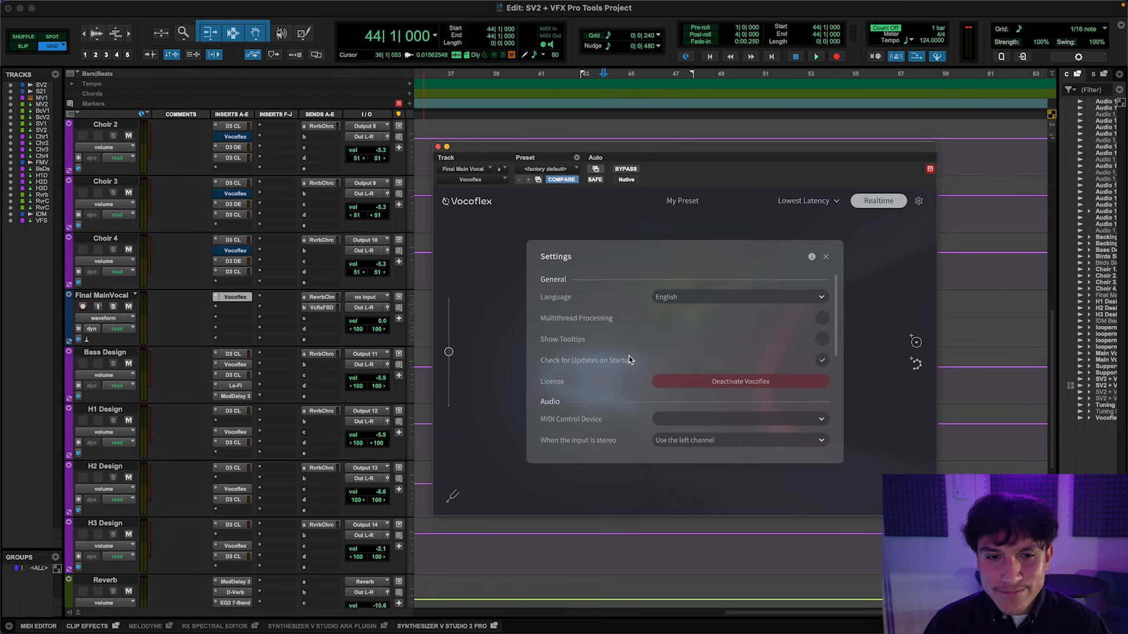
{"action": "scroll", "coordinate": [630, 359], "scroll_direction": "down", "scroll_amount": 10}
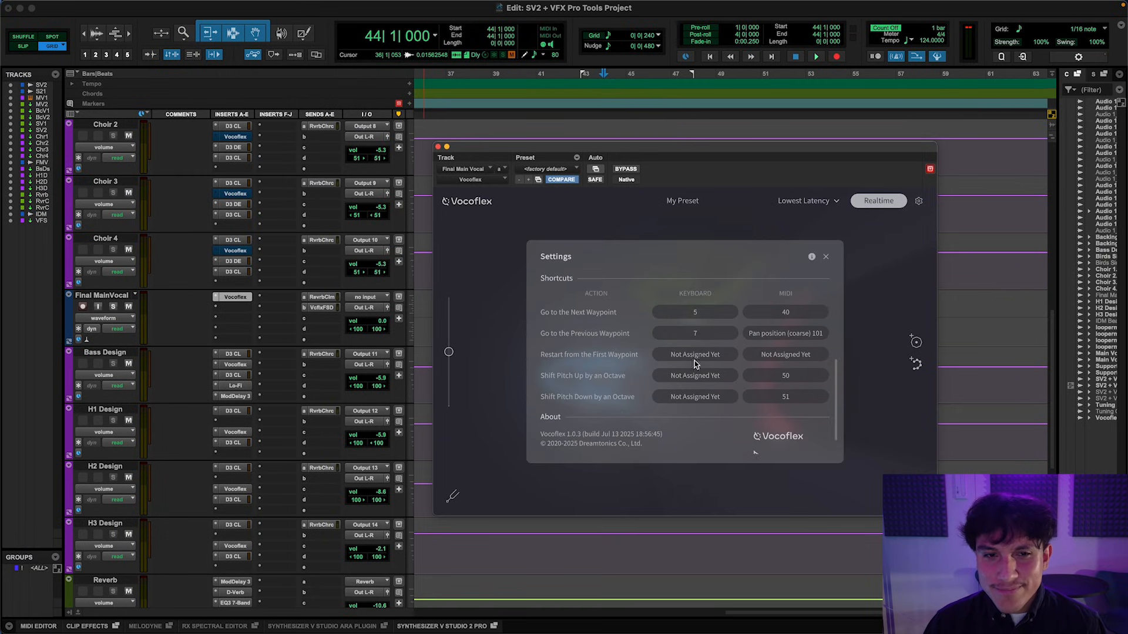
{"action": "left_click", "coordinate": [825, 257]}
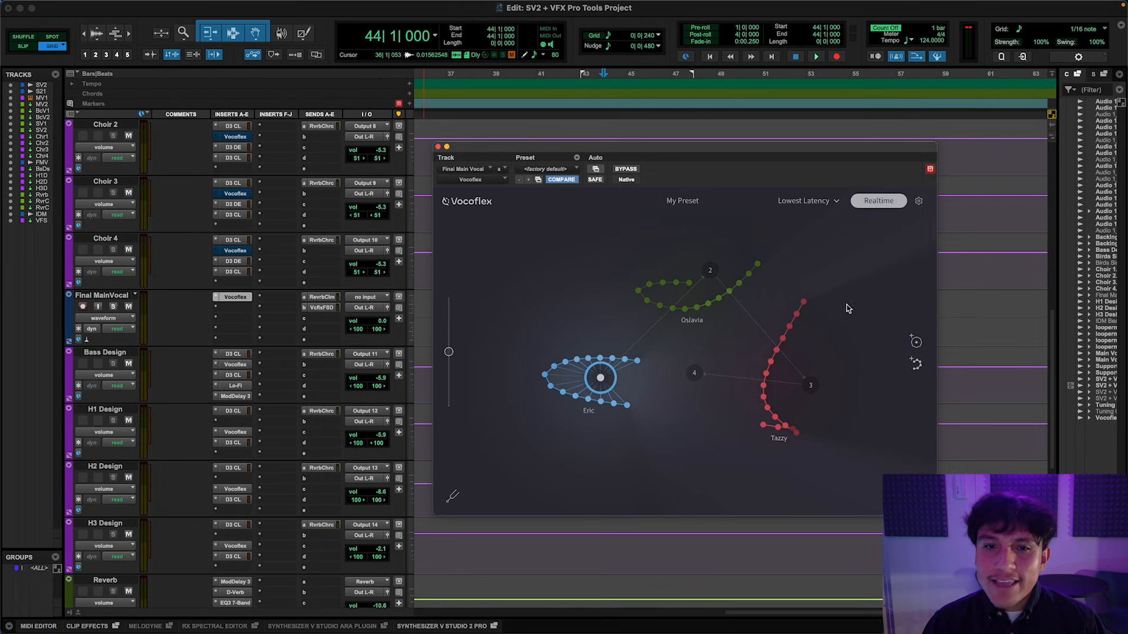
- Edit the Vocoflex waypoints and add a new one between the blue and green voices
{"action": "left_click", "coordinate": [916, 496]}
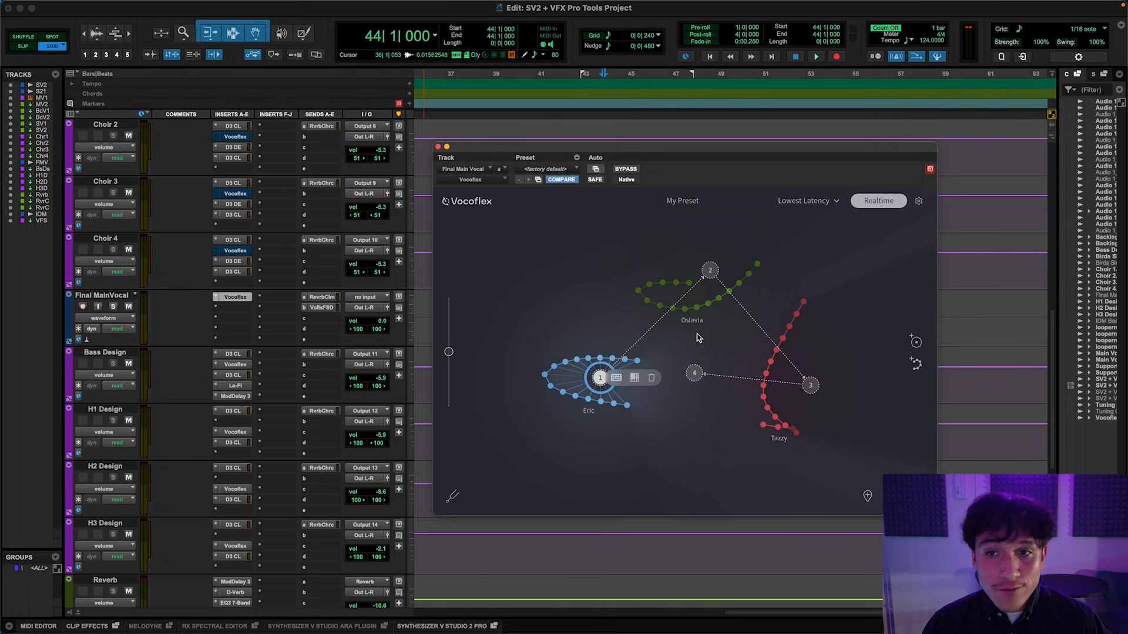
{"action": "left_click", "coordinate": [623, 324]}
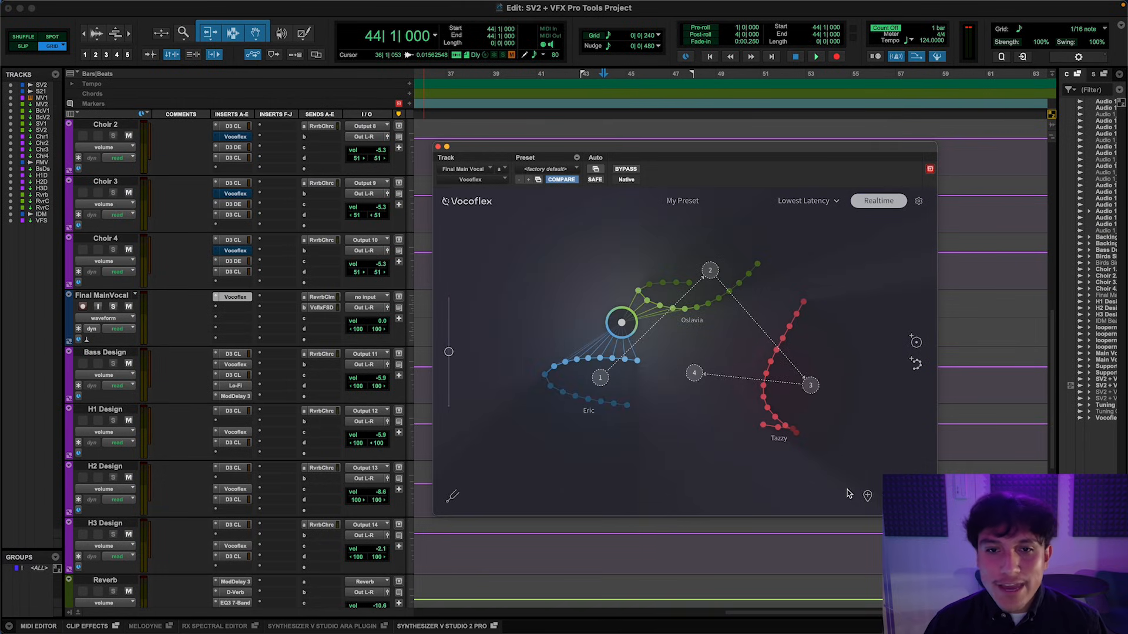
{"action": "left_click", "coordinate": [868, 496]}
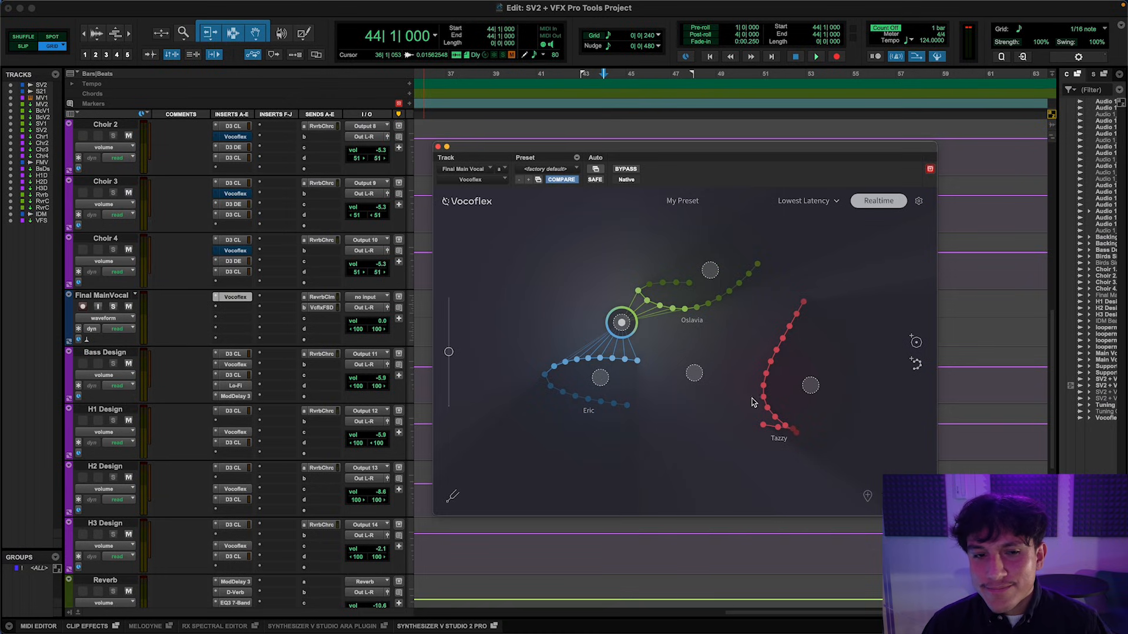
- Reorder the five waypoints: centre, between the blue and green voices, green voice, red voice, and blue voice last
{"action": "left_click", "coordinate": [694, 375]}
{"action": "left_click", "coordinate": [623, 324]}
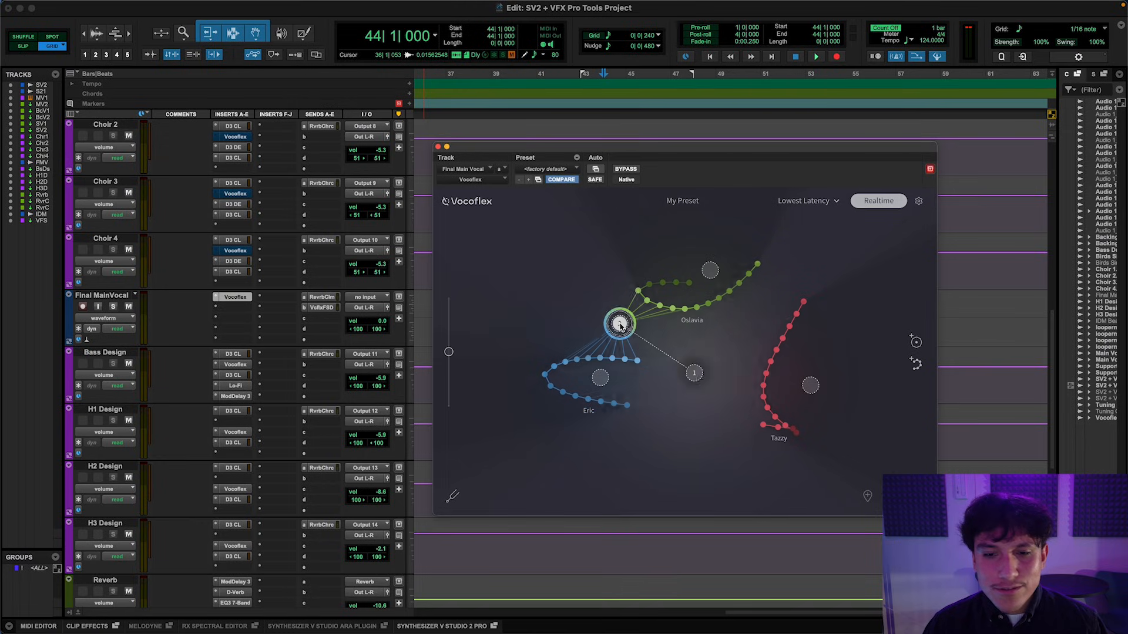
{"action": "left_click", "coordinate": [710, 272]}
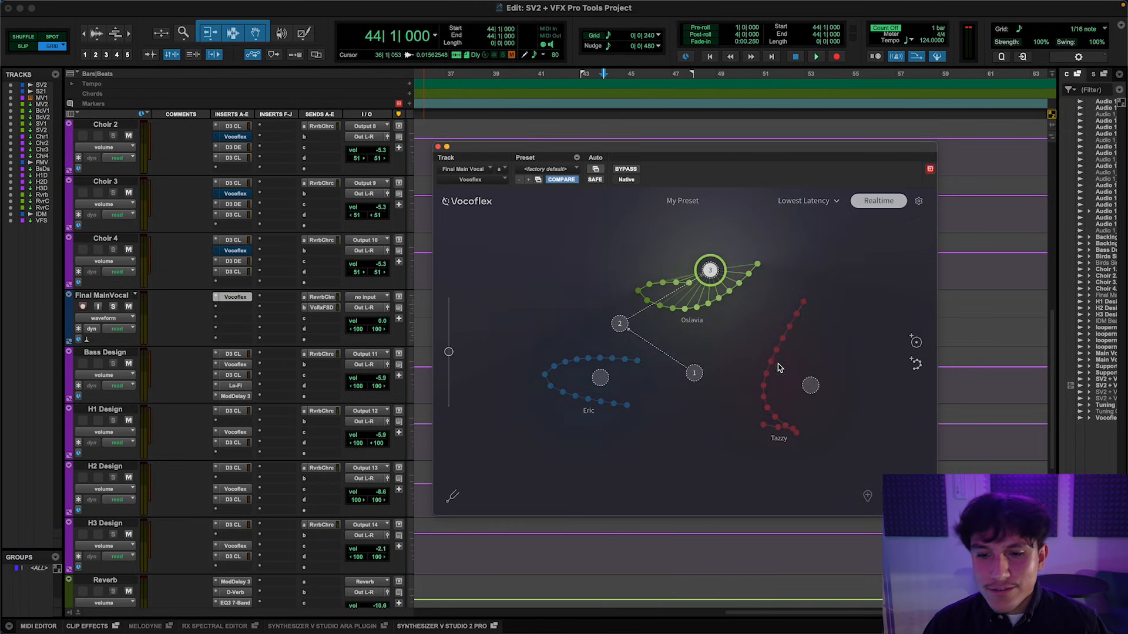
{"action": "left_click", "coordinate": [810, 385]}
{"action": "left_click", "coordinate": [599, 379]}
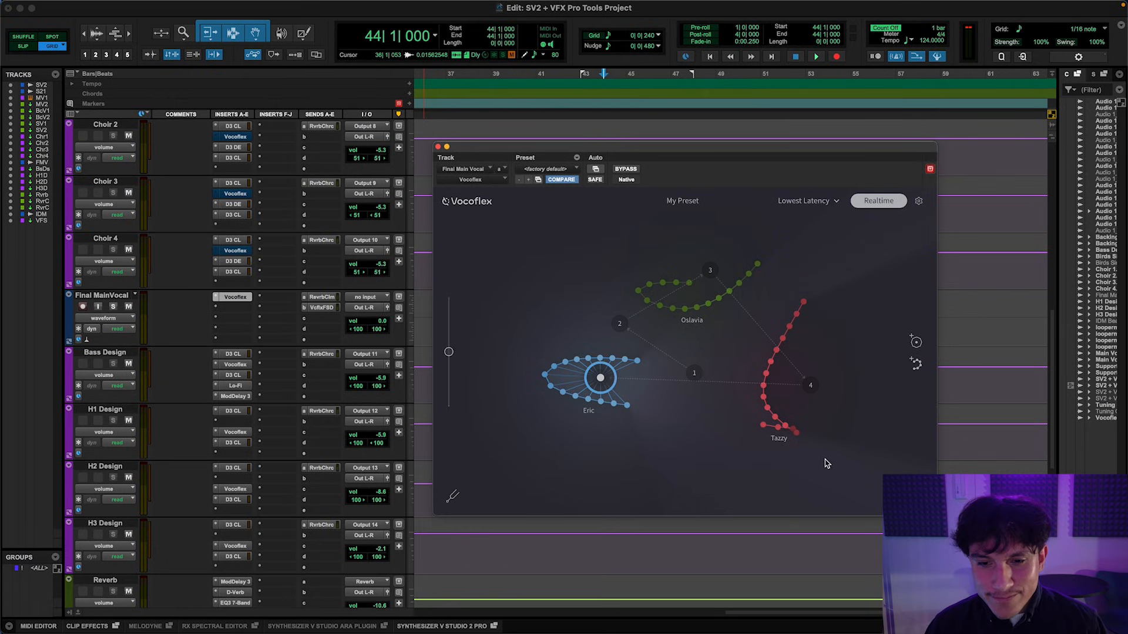
- Play the Final Main Vocal from bar 44 through the Vocoflex waypoints into bar 52, stop, and remove Vocoflex from the track
{"action": "key", "text": "space"}
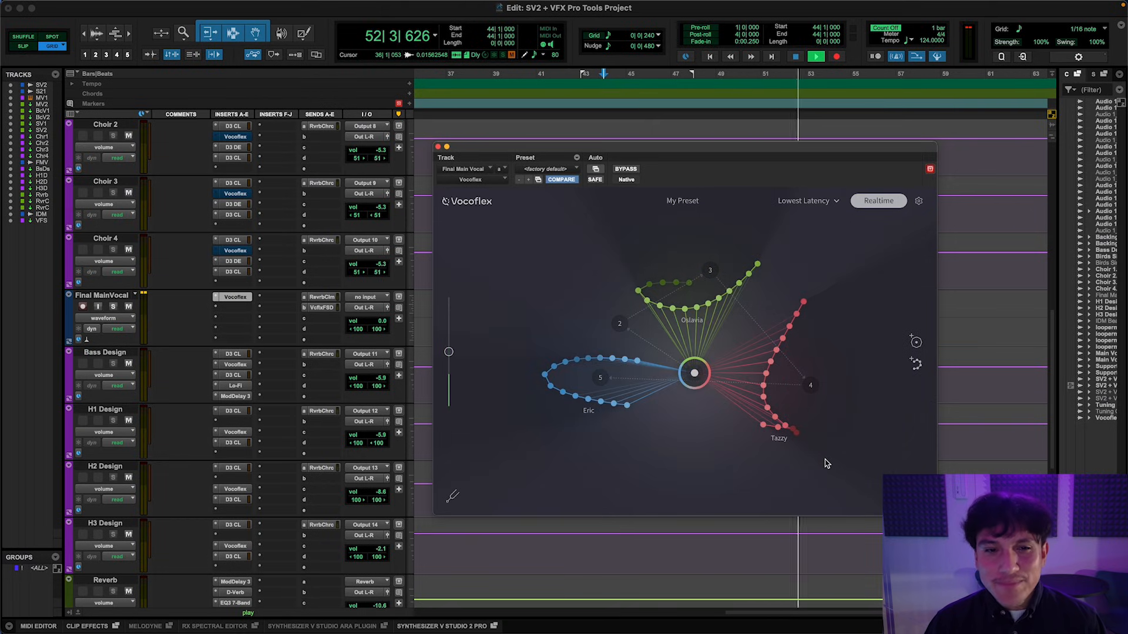
{"action": "key", "text": "space"}
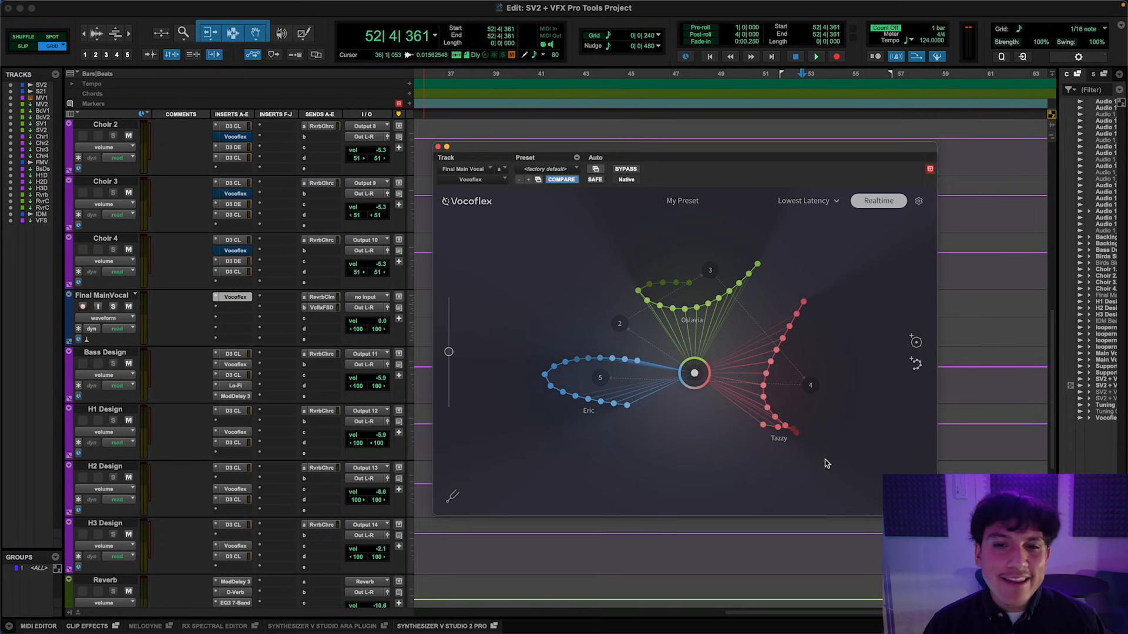
{"action": "left_click", "coordinate": [215, 300]}
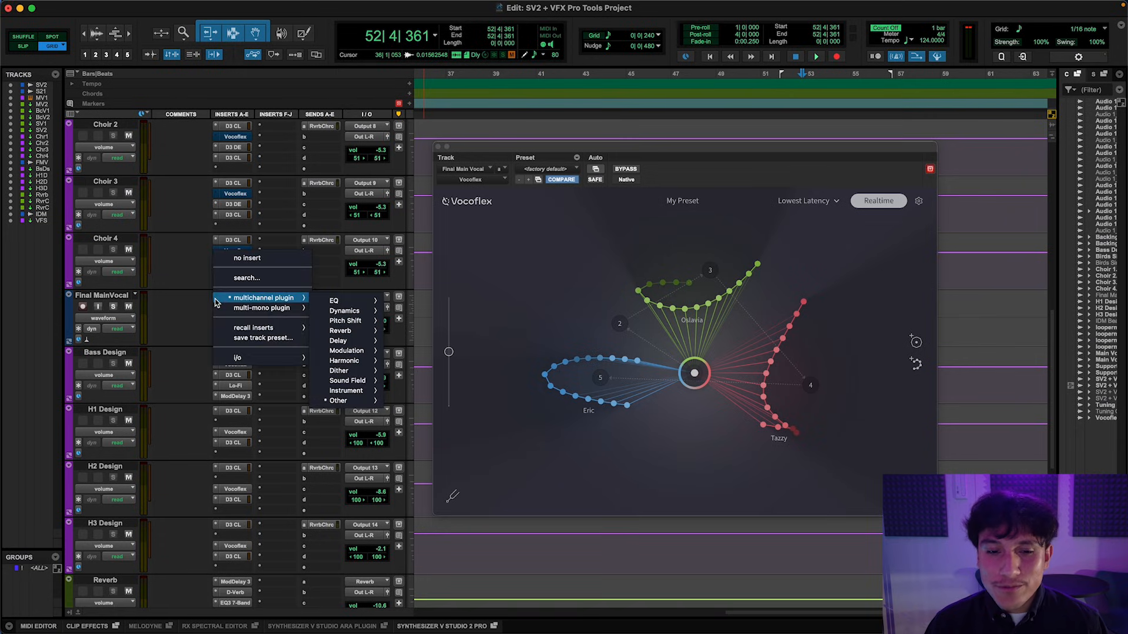
{"action": "left_click", "coordinate": [256, 262]}
- Open Synthesizer V Studio 2 on Main Vocal 1 and enlarge its window to show the full track list
{"action": "scroll", "coordinate": [256, 265], "scroll_direction": "up", "scroll_amount": 8}
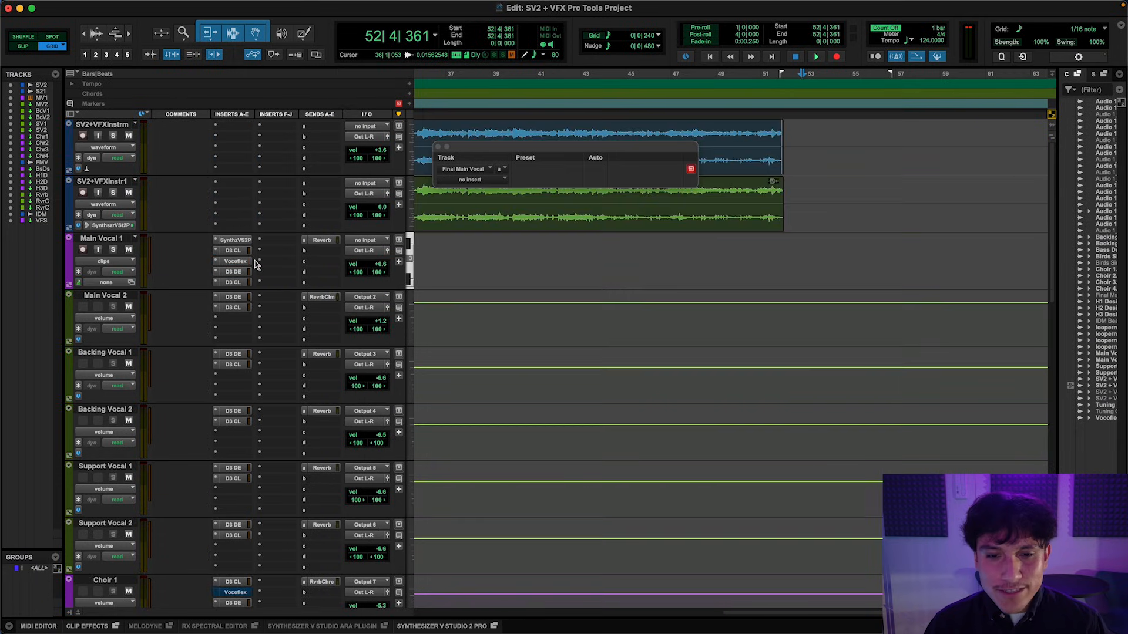
{"action": "left_click", "coordinate": [234, 241]}
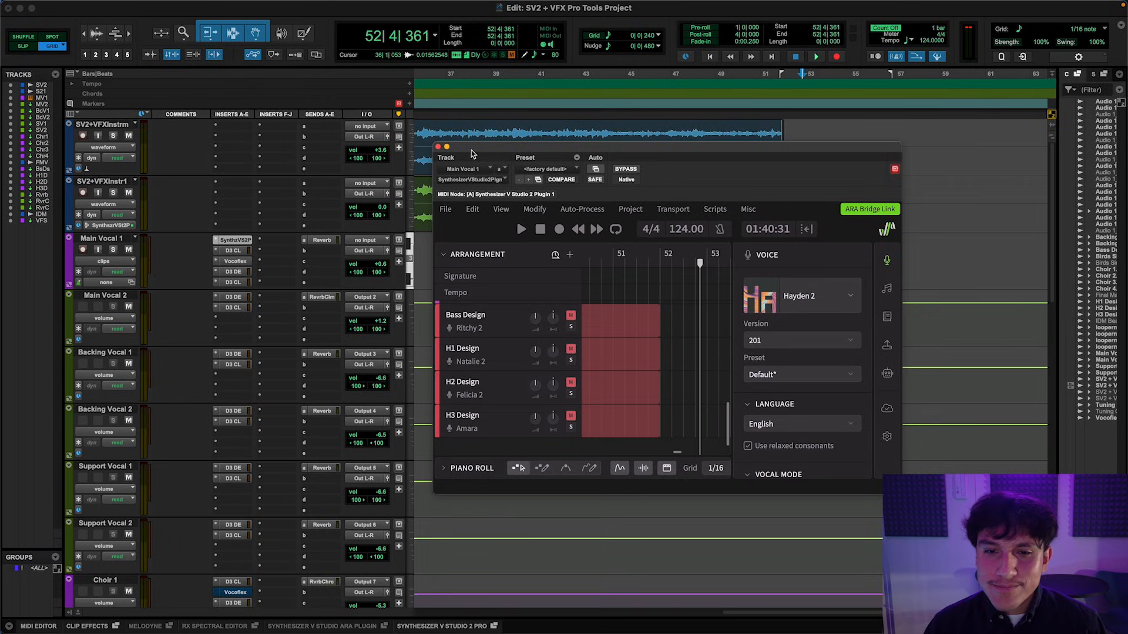
{"action": "left_click_drag", "start_coordinate": [472, 151], "coordinate": [327, 10]}
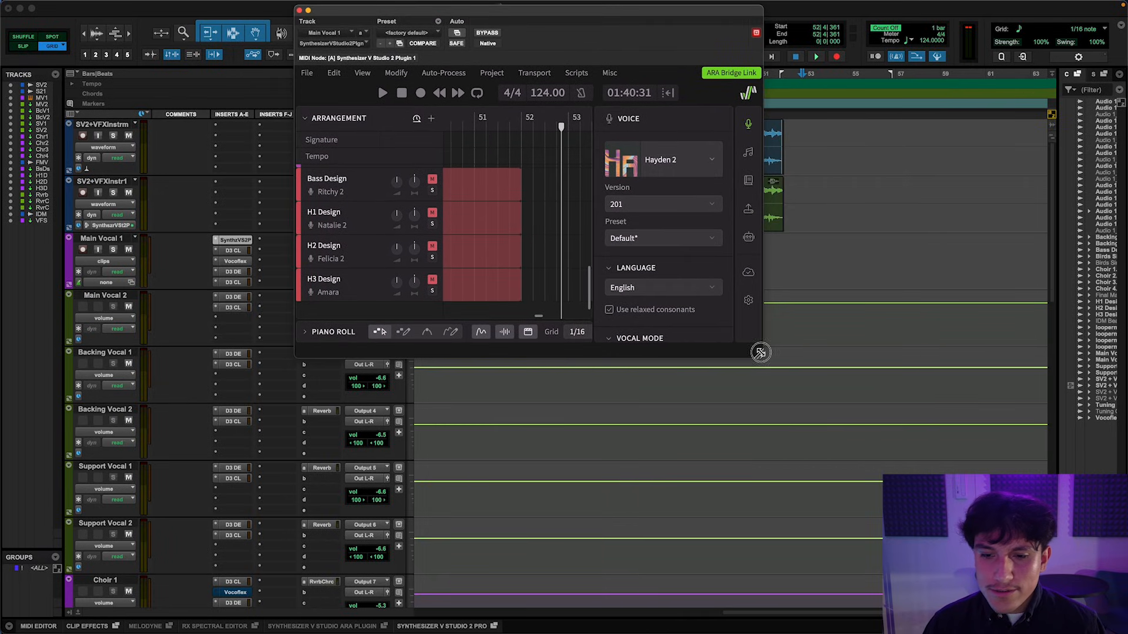
{"action": "left_click_drag", "start_coordinate": [759, 353], "coordinate": [1123, 620]}
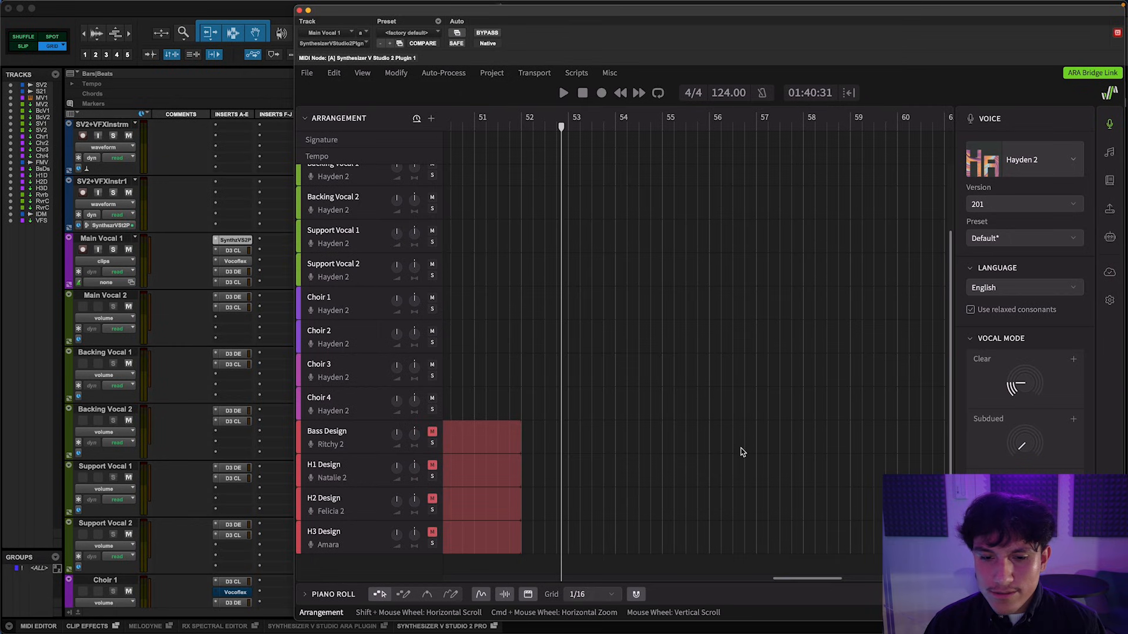
- Inspect the clips at bars 46 to 51 and the assigned voices of the Bass Design, H1, H2 and H3 Design tracks
{"action": "scroll", "coordinate": [741, 449], "scroll_direction": "left", "scroll_amount": 10}
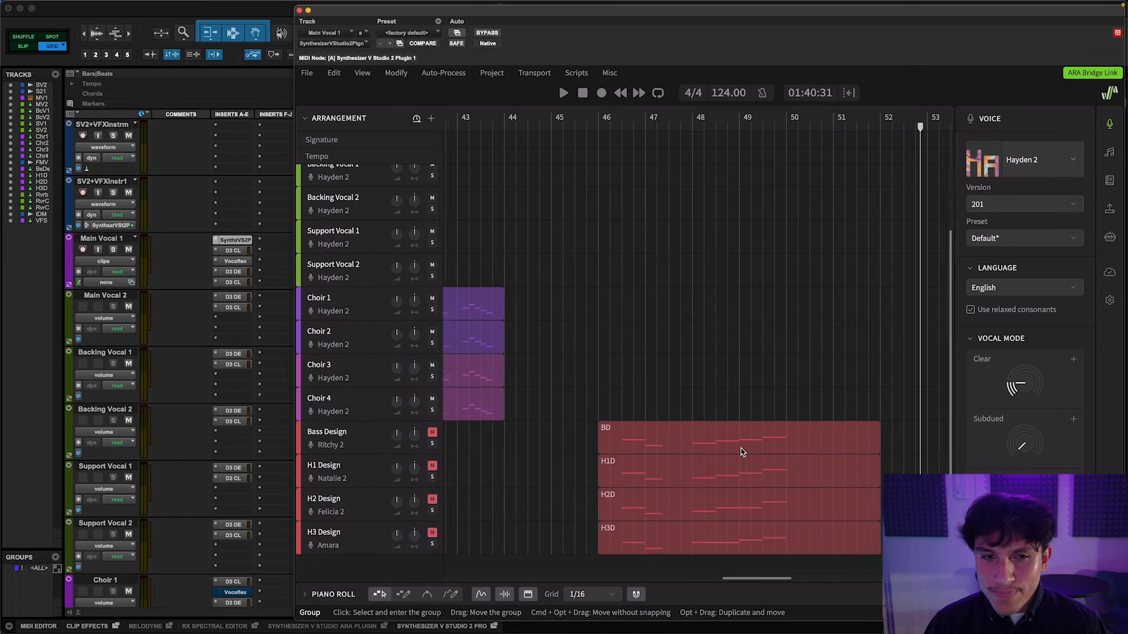
{"action": "scroll", "coordinate": [741, 449], "scroll_direction": "right", "scroll_amount": 3}
{"action": "left_click", "coordinate": [374, 432]}
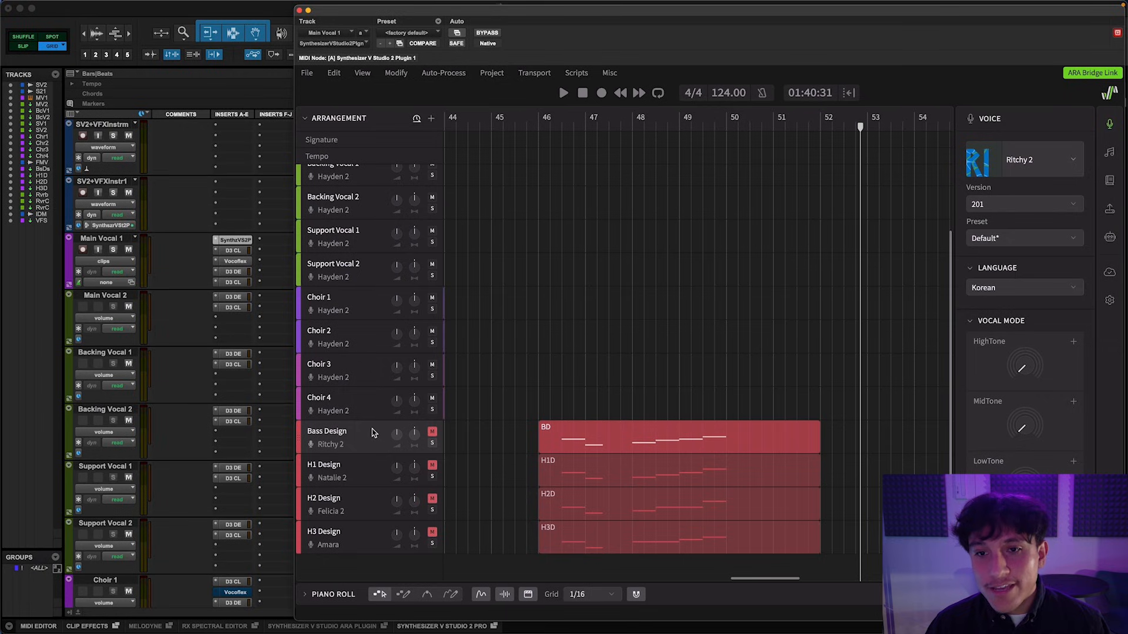
{"action": "left_click", "coordinate": [376, 473]}
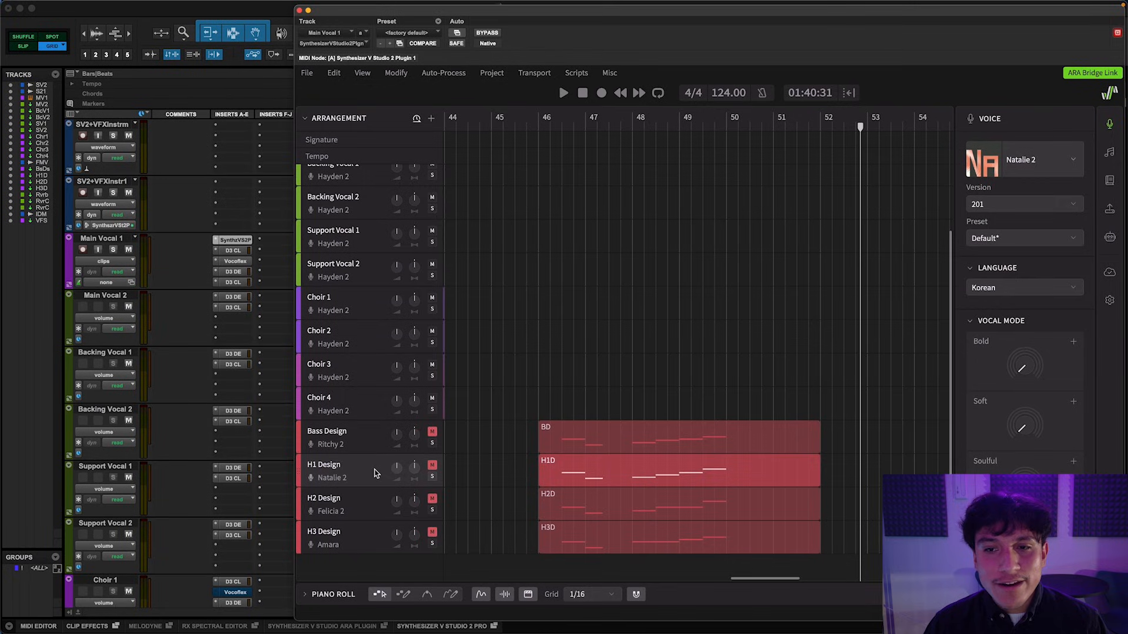
{"action": "left_click", "coordinate": [376, 507]}
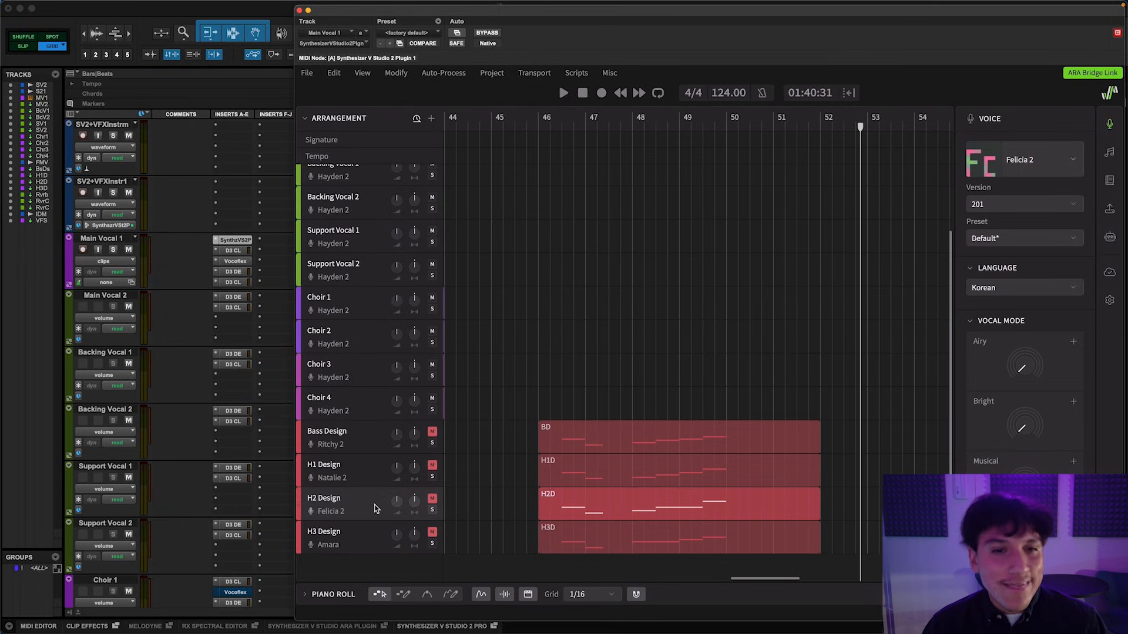
{"action": "left_click", "coordinate": [377, 545]}
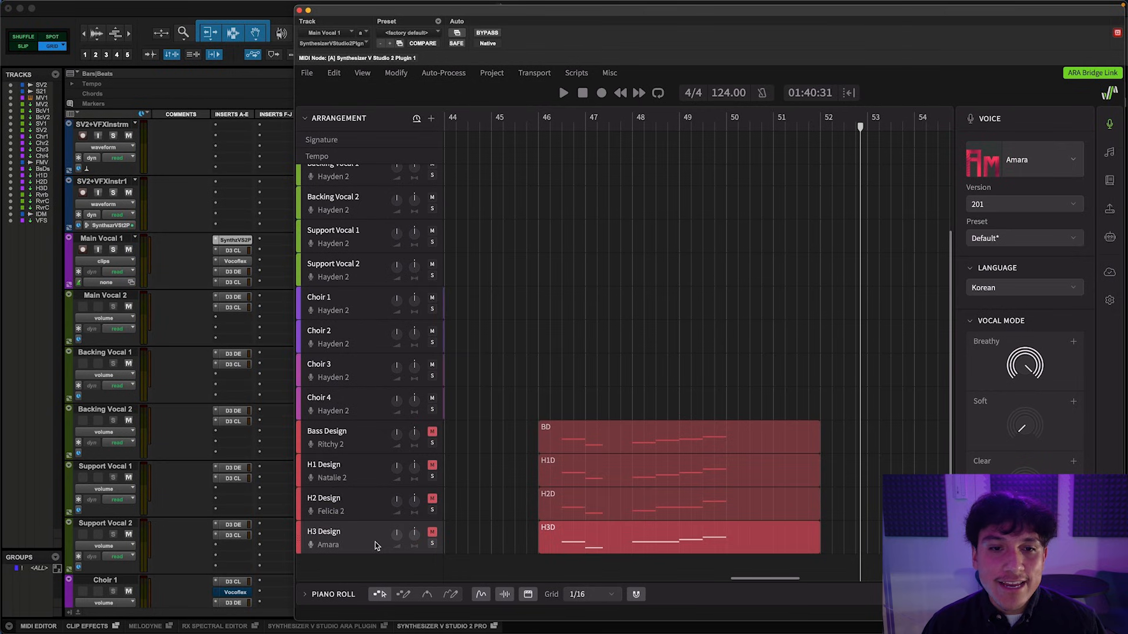
- Unmute the Bass Design track, place the playhead at bar 46 and open the track's Vocoflex insert
{"action": "left_click", "coordinate": [376, 445]}
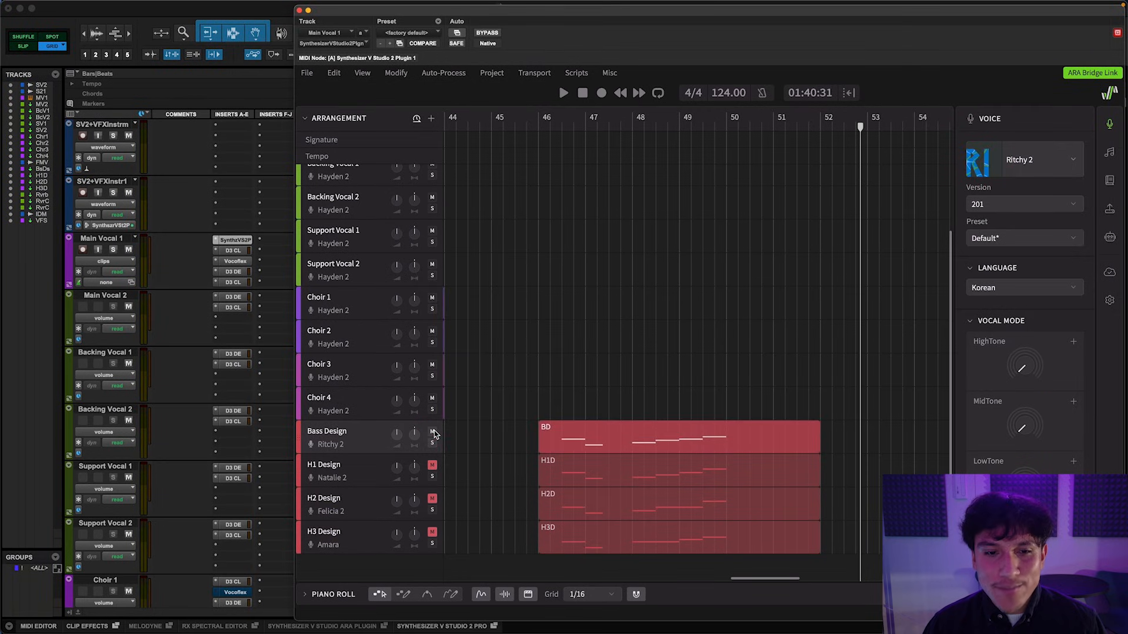
{"action": "left_click", "coordinate": [539, 126]}
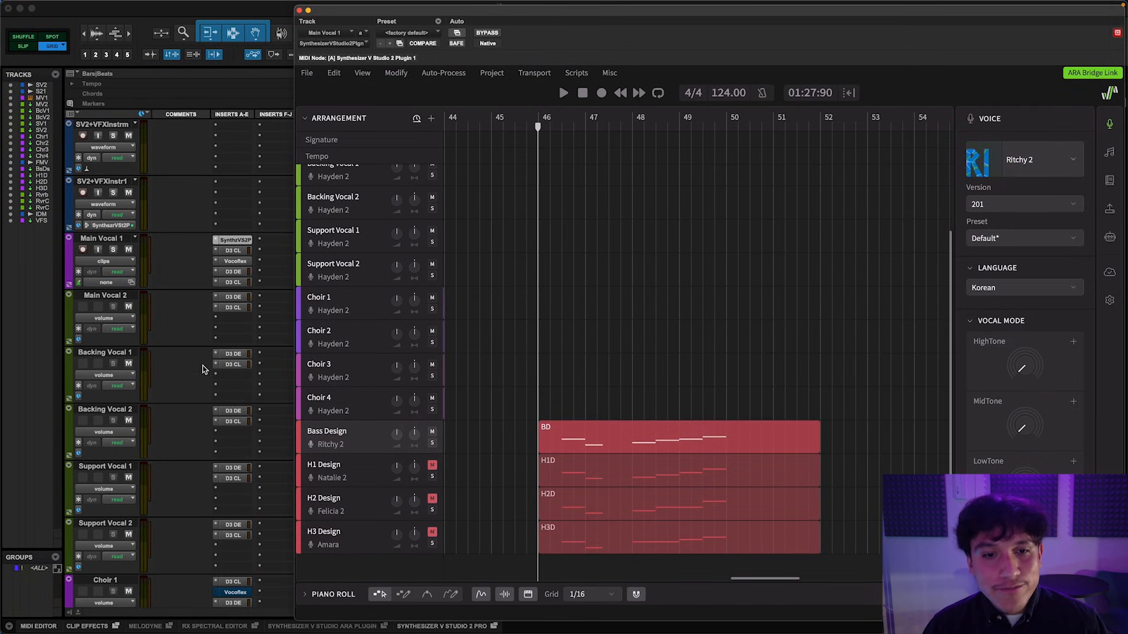
{"action": "scroll", "coordinate": [193, 388], "scroll_direction": "down", "scroll_amount": 10}
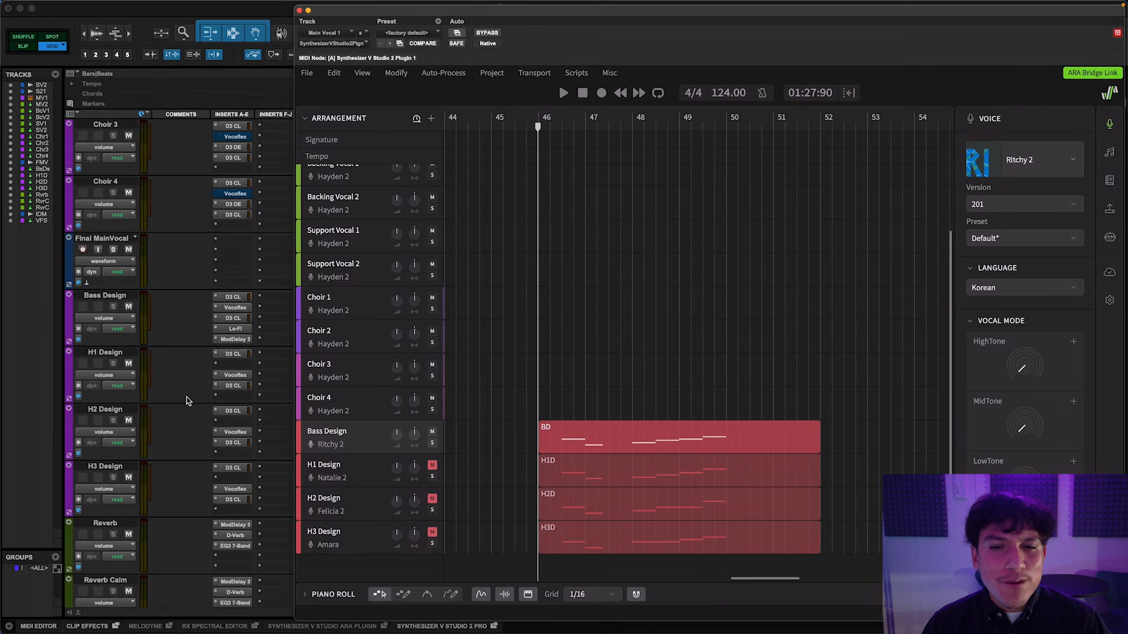
{"action": "left_click", "coordinate": [238, 307]}
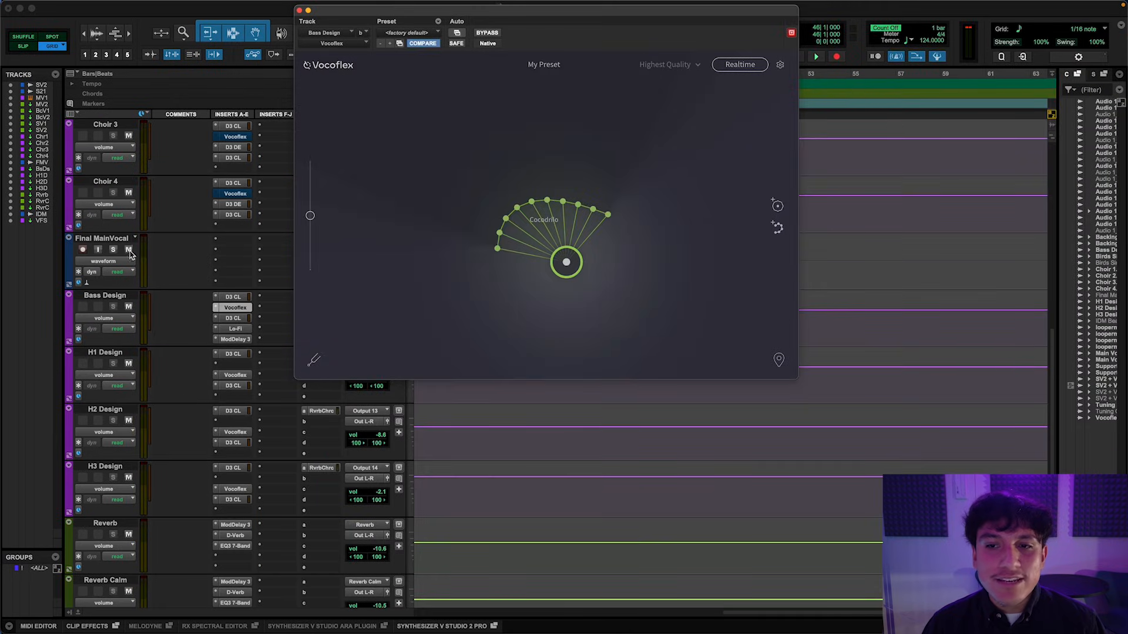
- Mute the SV2+VFXInstrm and Final MainVocal tracks, and audition Bass Design through Vocoflex from bar 46
{"action": "scroll", "coordinate": [174, 256], "scroll_direction": "up", "scroll_amount": 10}
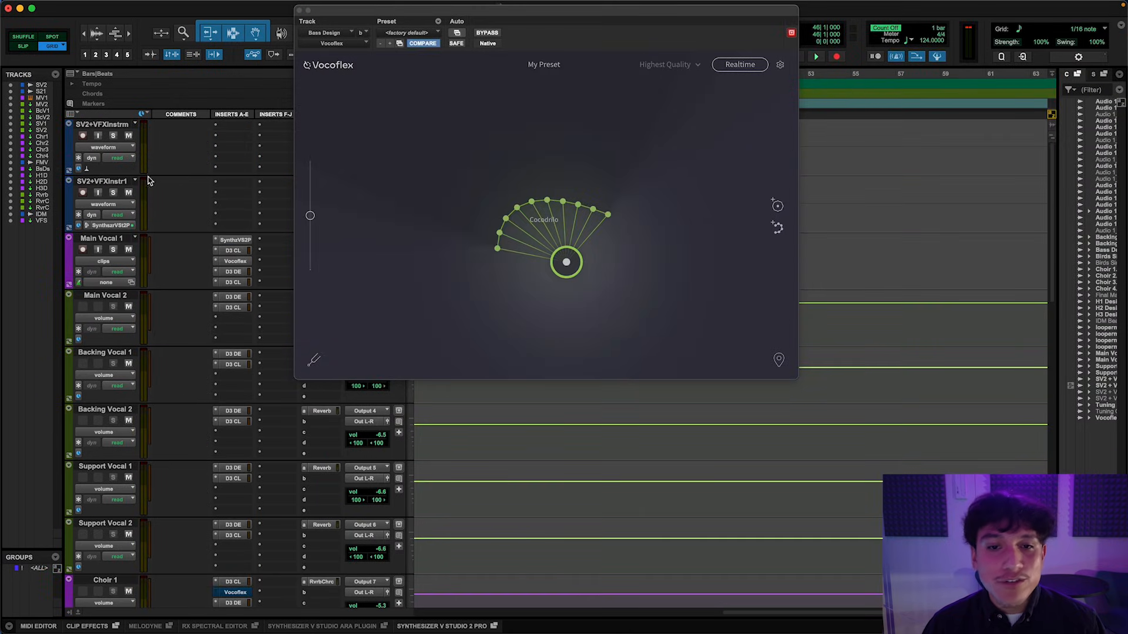
{"action": "scroll", "coordinate": [171, 297], "scroll_direction": "down", "scroll_amount": 10}
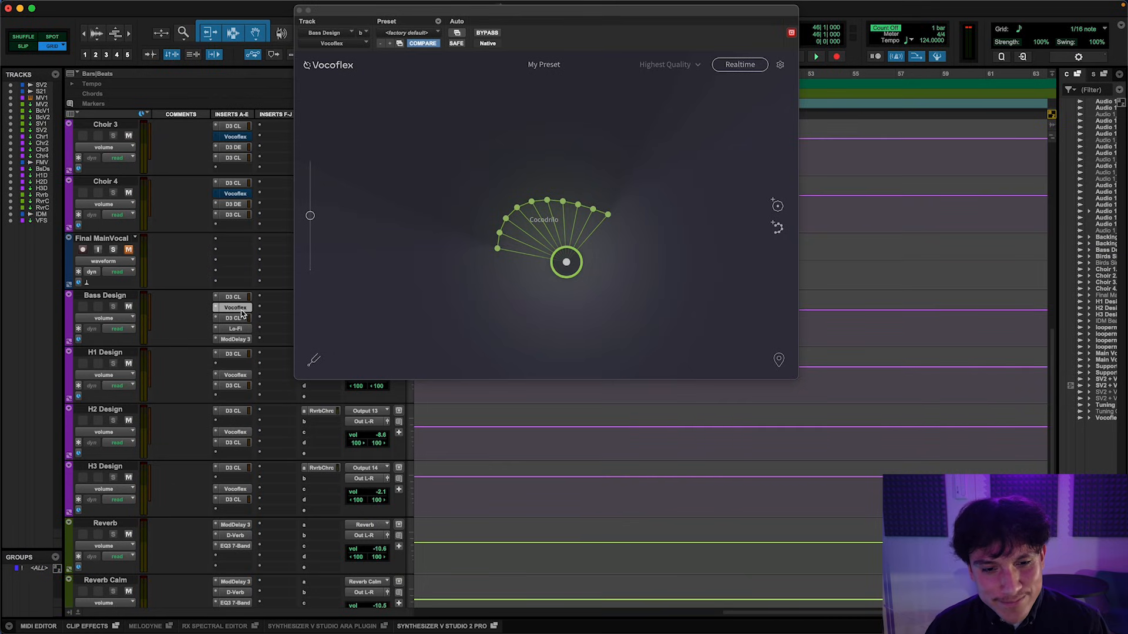
{"action": "key", "text": "space"}
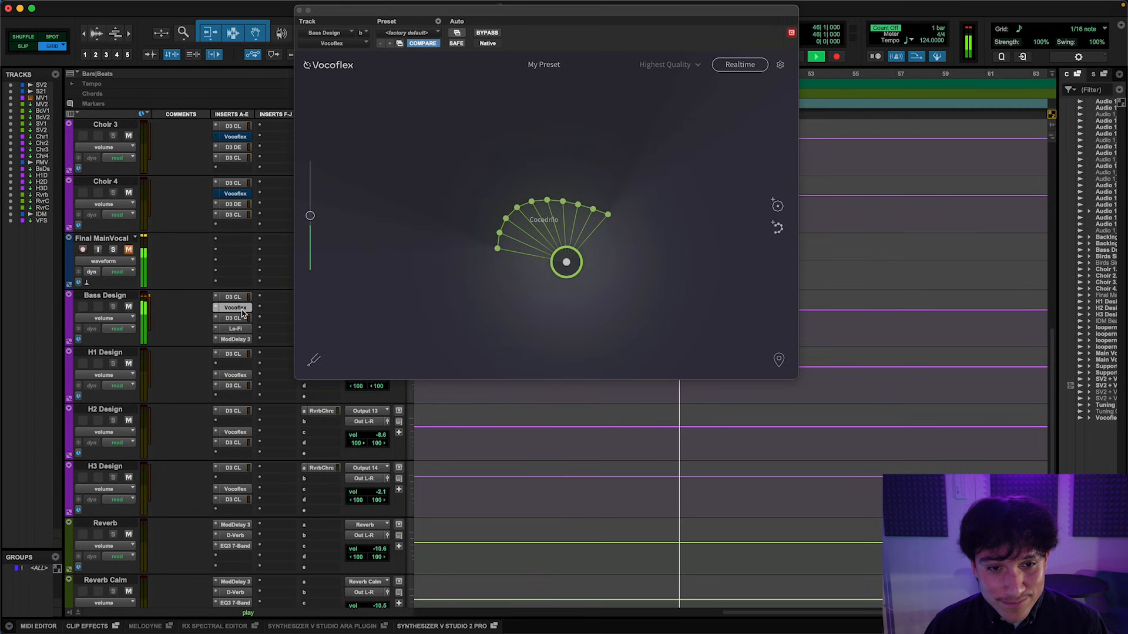
{"action": "key", "text": "space"}
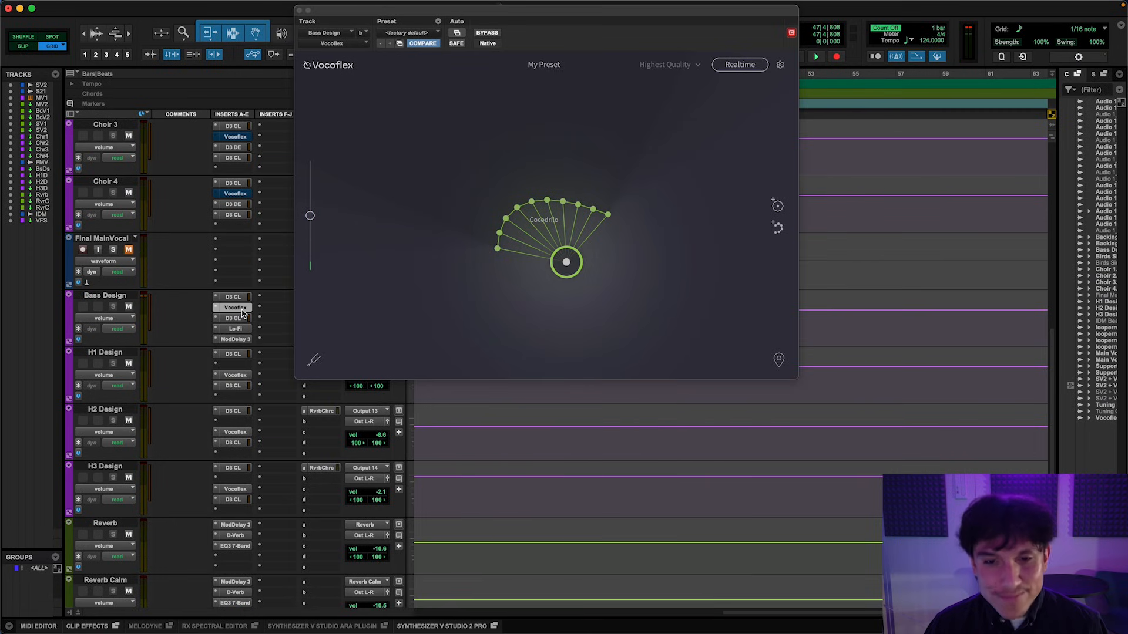
- In Synthesizer V Studio 2, mute Bass Design, unmute H1 Design and return the playhead to bar 46
{"action": "scroll", "coordinate": [187, 269], "scroll_direction": "up", "scroll_amount": 10}
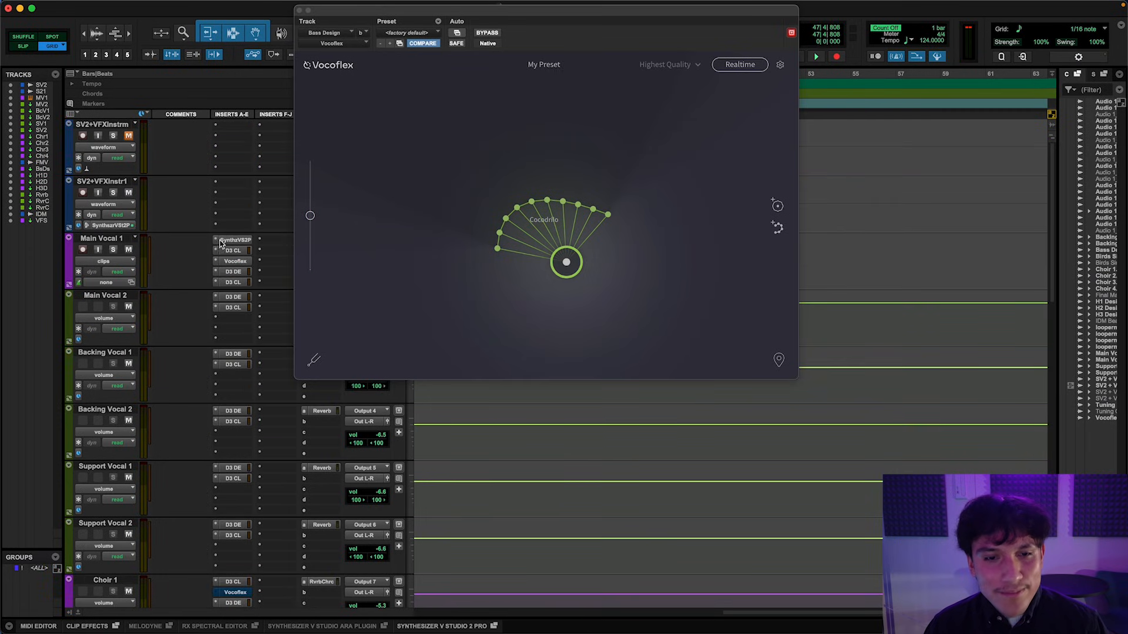
{"action": "left_click", "coordinate": [233, 241]}
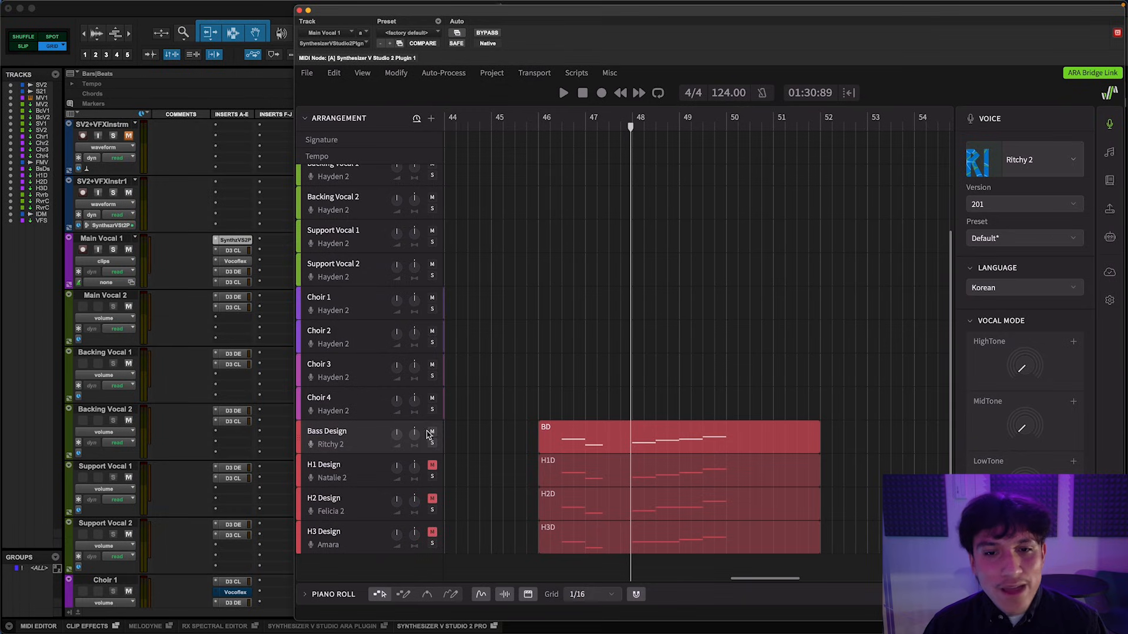
{"action": "left_click", "coordinate": [373, 471]}
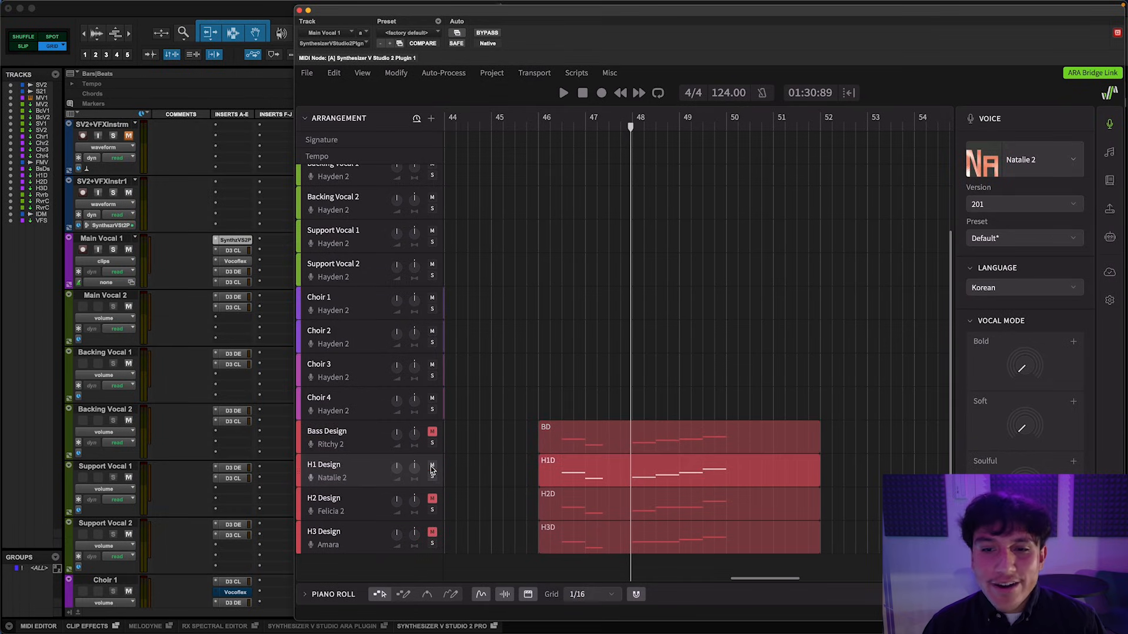
{"action": "left_click", "coordinate": [537, 130]}
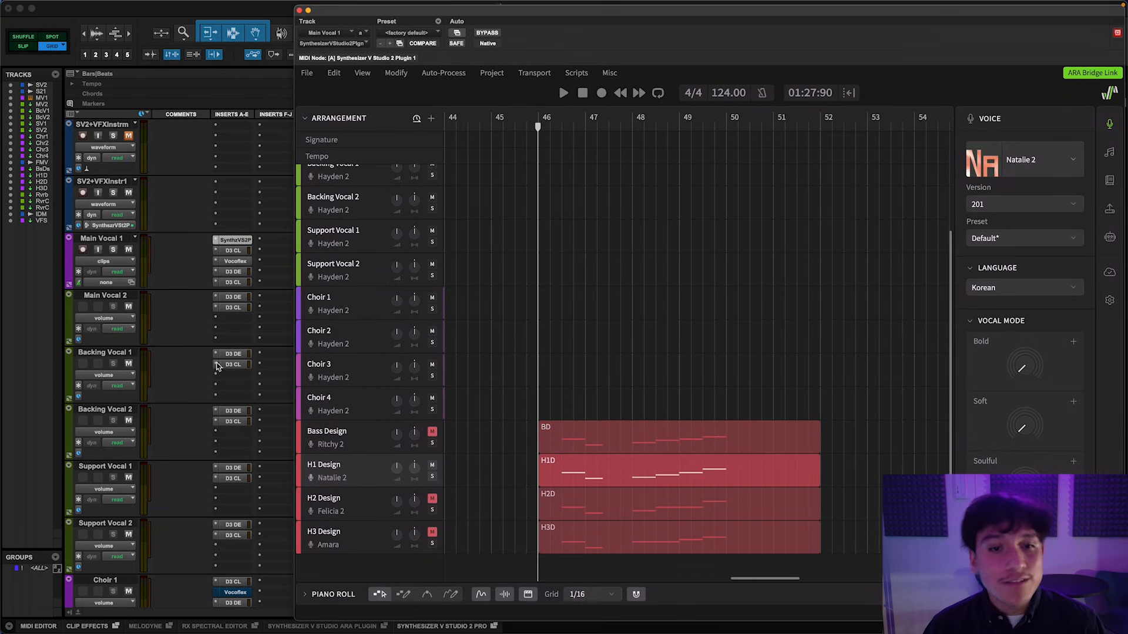
- Open Vocoflex on the H1 Design track and audition its Aircraft and Tuning Orchestra blend, stopping in bar 50
{"action": "scroll", "coordinate": [201, 385], "scroll_direction": "down", "scroll_amount": 7}
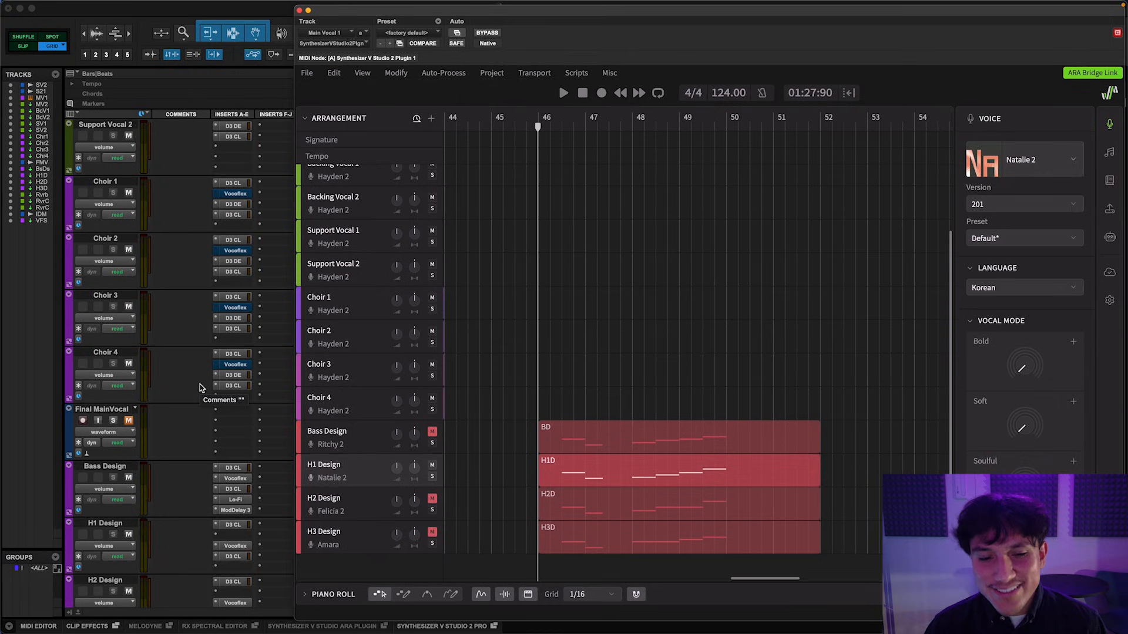
{"action": "scroll", "coordinate": [200, 388], "scroll_direction": "down", "scroll_amount": 2}
{"action": "left_click", "coordinate": [238, 433]}
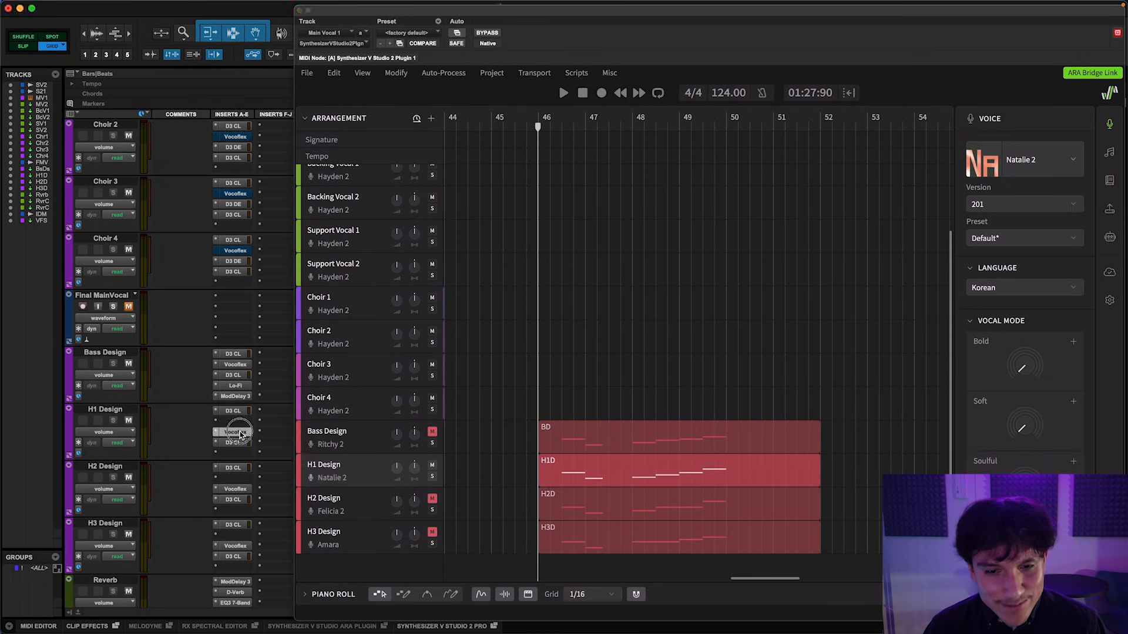
{"action": "key", "text": "space"}
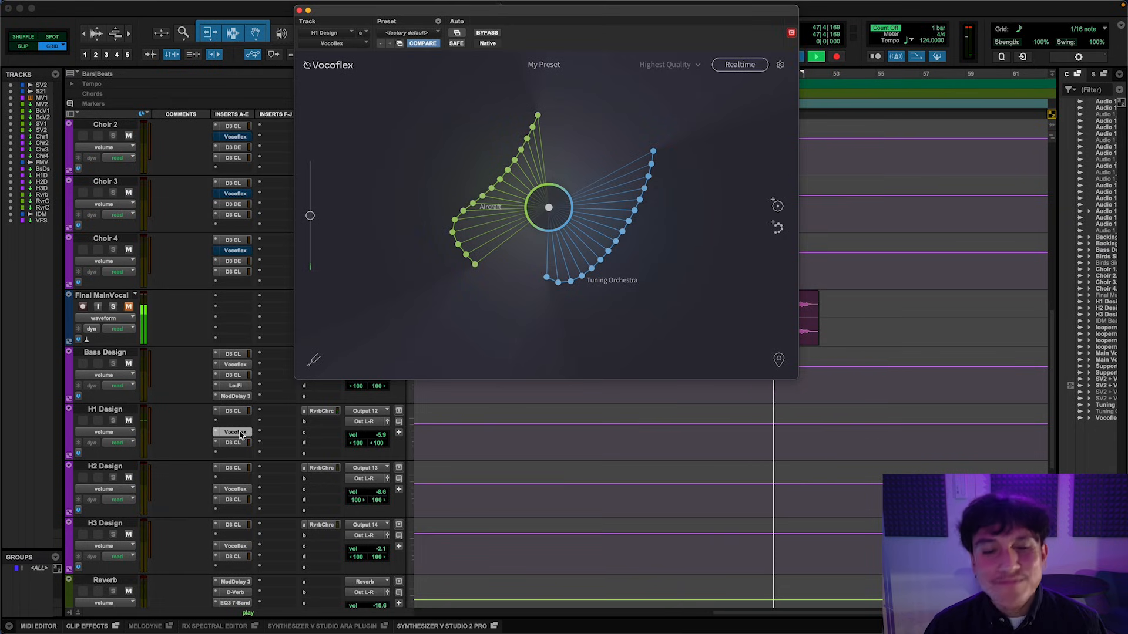
{"action": "key", "text": "space"}
- In Synthesizer V Studio 2, mute H1 Design, unmute H2 Design and place the playhead at beat 4 of bar 47
{"action": "scroll", "coordinate": [176, 329], "scroll_direction": "up", "scroll_amount": 9}
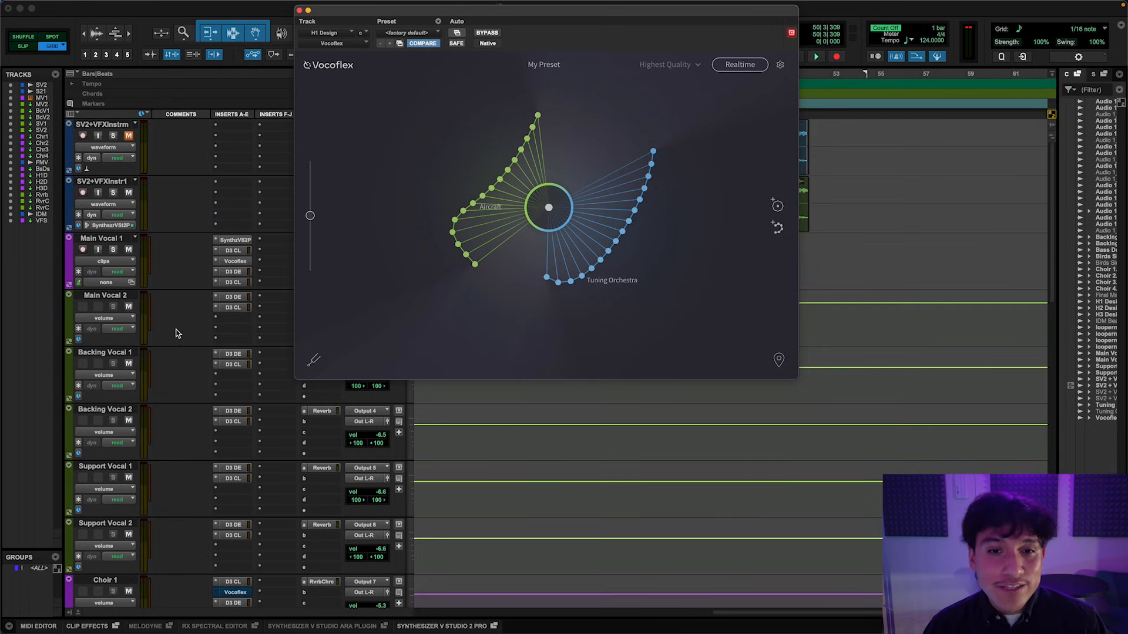
{"action": "left_click", "coordinate": [227, 240]}
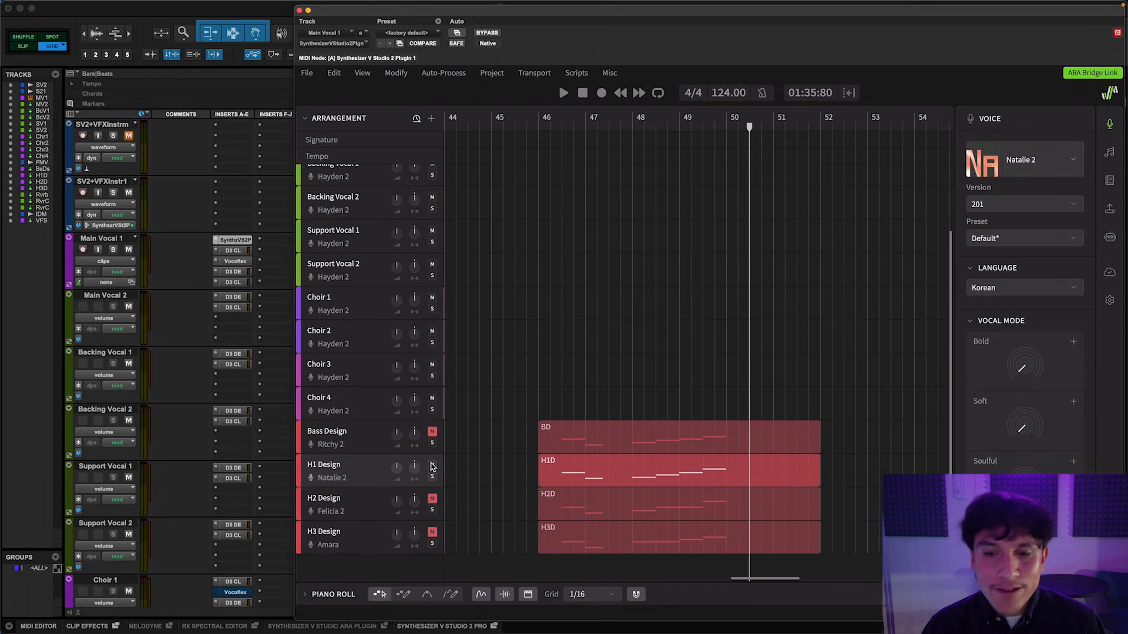
{"action": "left_click", "coordinate": [432, 465]}
{"action": "left_click", "coordinate": [380, 509]}
{"action": "left_click", "coordinate": [432, 499]}
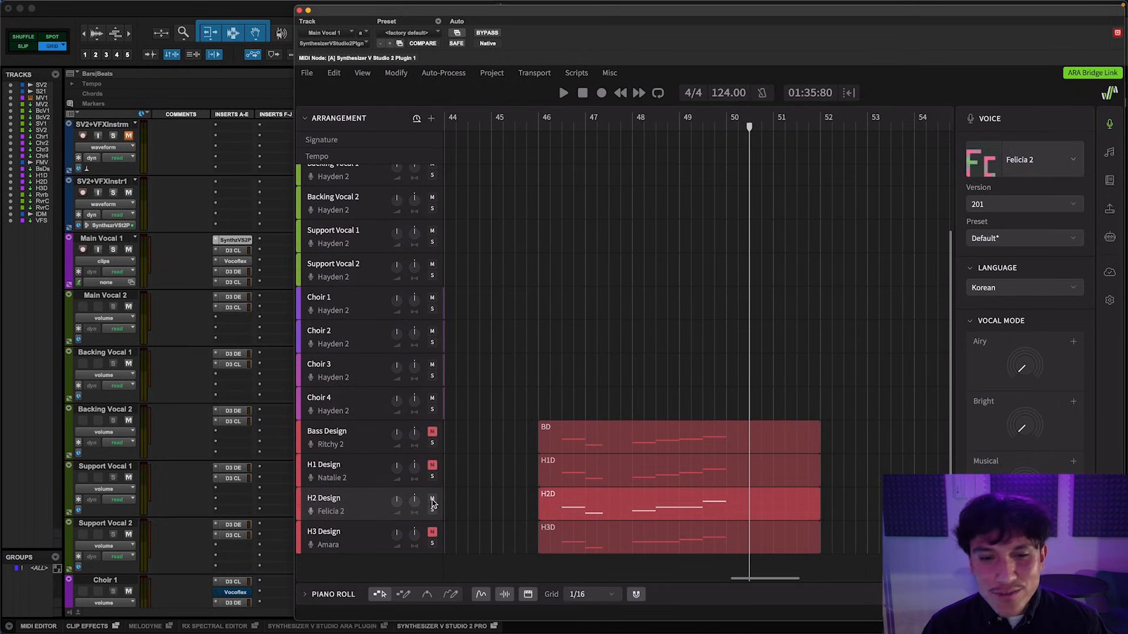
{"action": "left_click", "coordinate": [620, 123]}
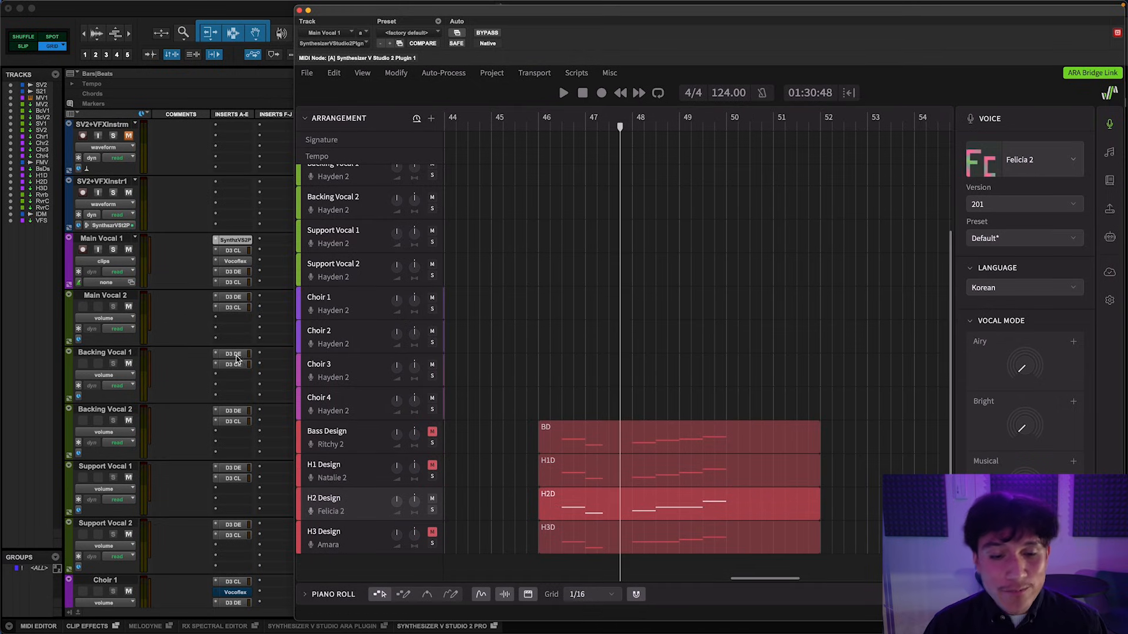
- Open Vocoflex on the H2 Design track and audition its Film Camera and Crowd blend, stopping in bar 50
{"action": "scroll", "coordinate": [194, 388], "scroll_direction": "down", "scroll_amount": 10}
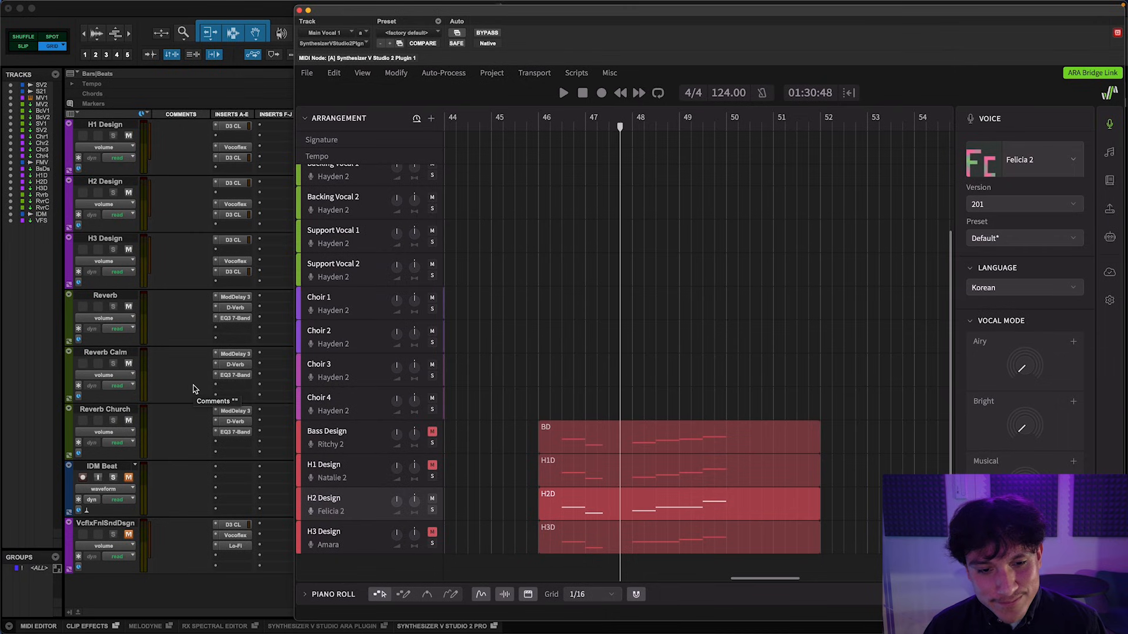
{"action": "scroll", "coordinate": [194, 389], "scroll_direction": "up", "scroll_amount": 1}
{"action": "left_click", "coordinate": [235, 261]}
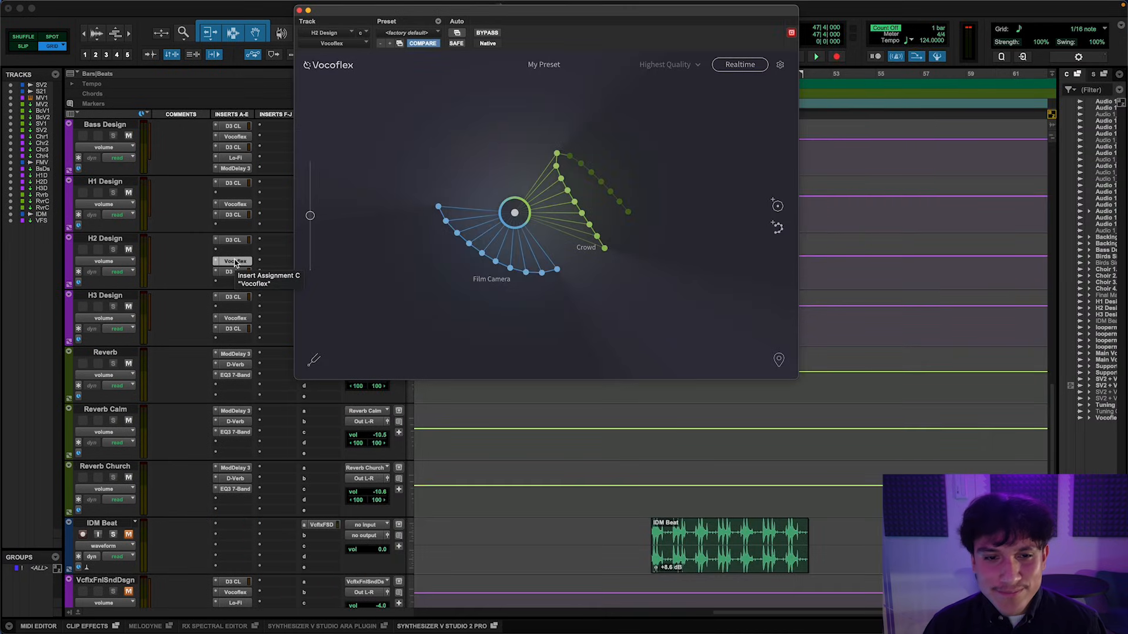
{"action": "key", "text": "space"}
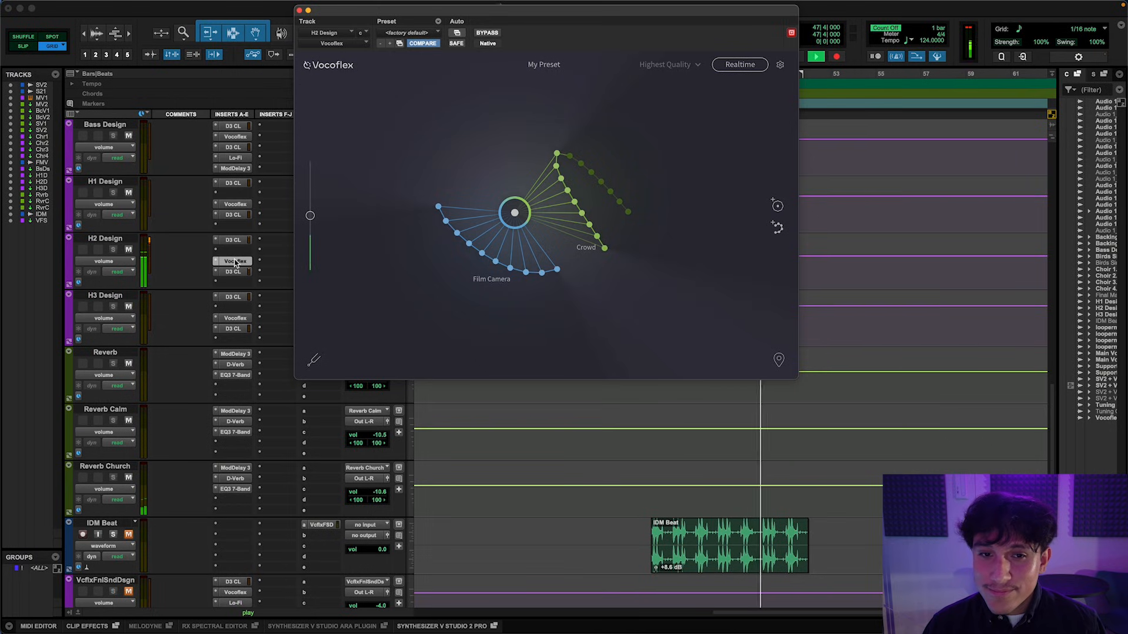
{"action": "key", "text": "space"}
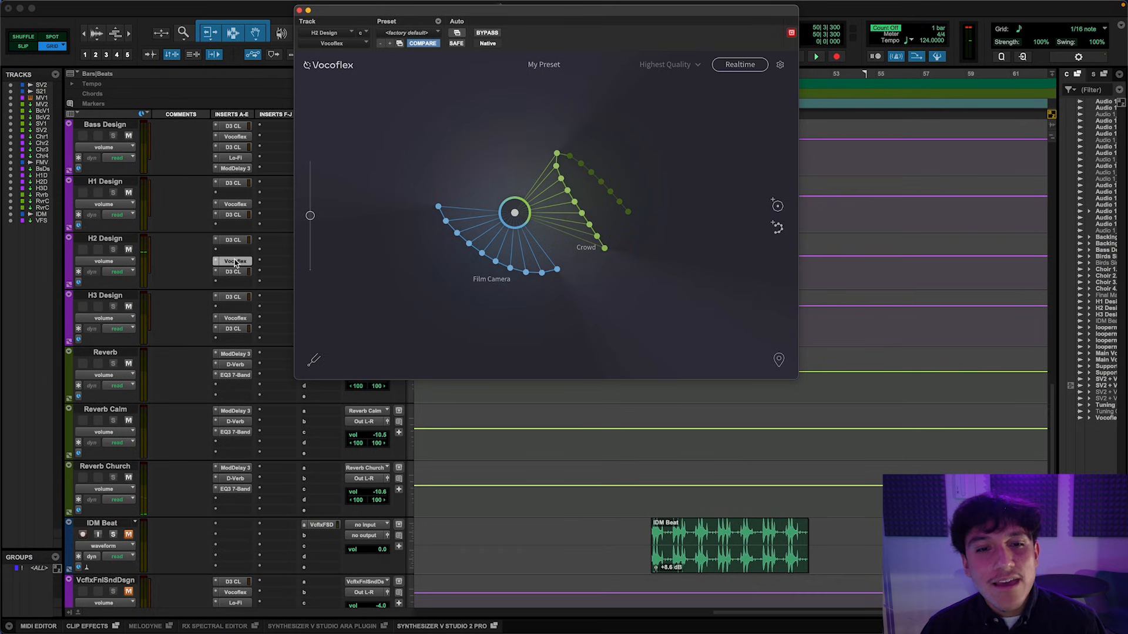
- In Synthesizer V Studio 2, mute H2 Design, unmute H3 Design and return the playhead to beat 4 of bar 47
{"action": "scroll", "coordinate": [188, 261], "scroll_direction": "up", "scroll_amount": 10}
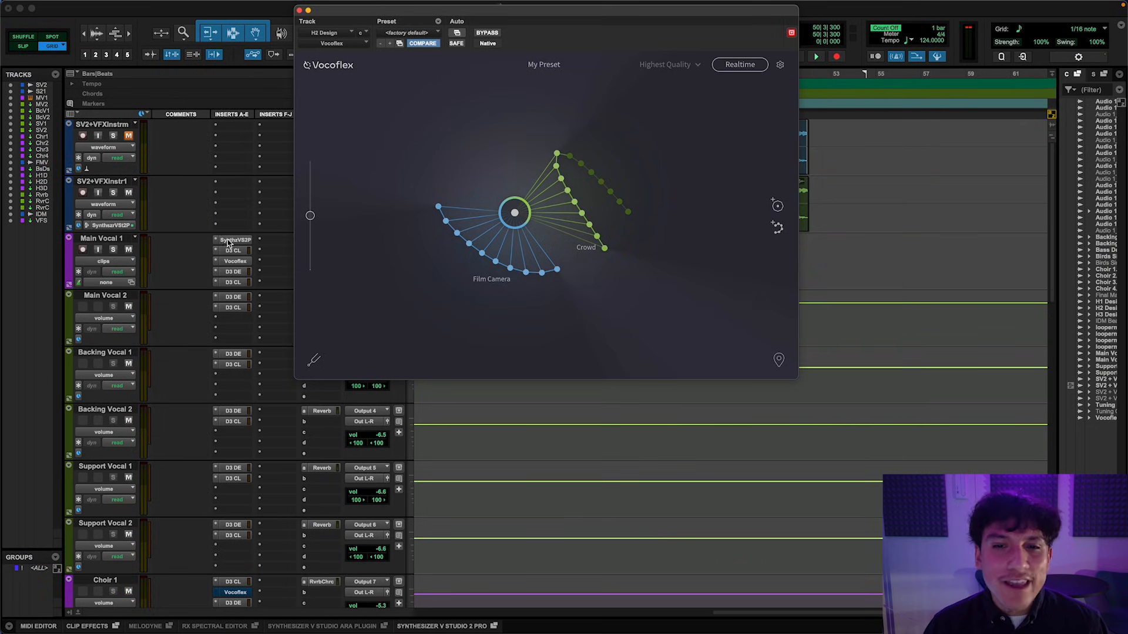
{"action": "left_click", "coordinate": [233, 239]}
{"action": "left_click", "coordinate": [433, 500]}
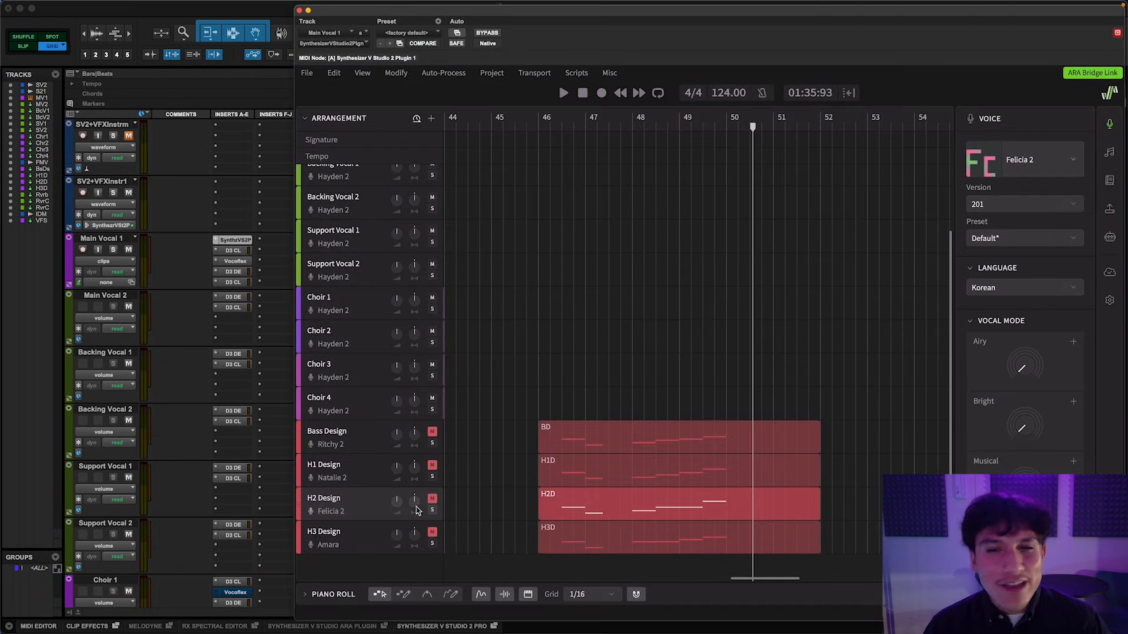
{"action": "left_click", "coordinate": [379, 539]}
{"action": "left_click", "coordinate": [432, 533]}
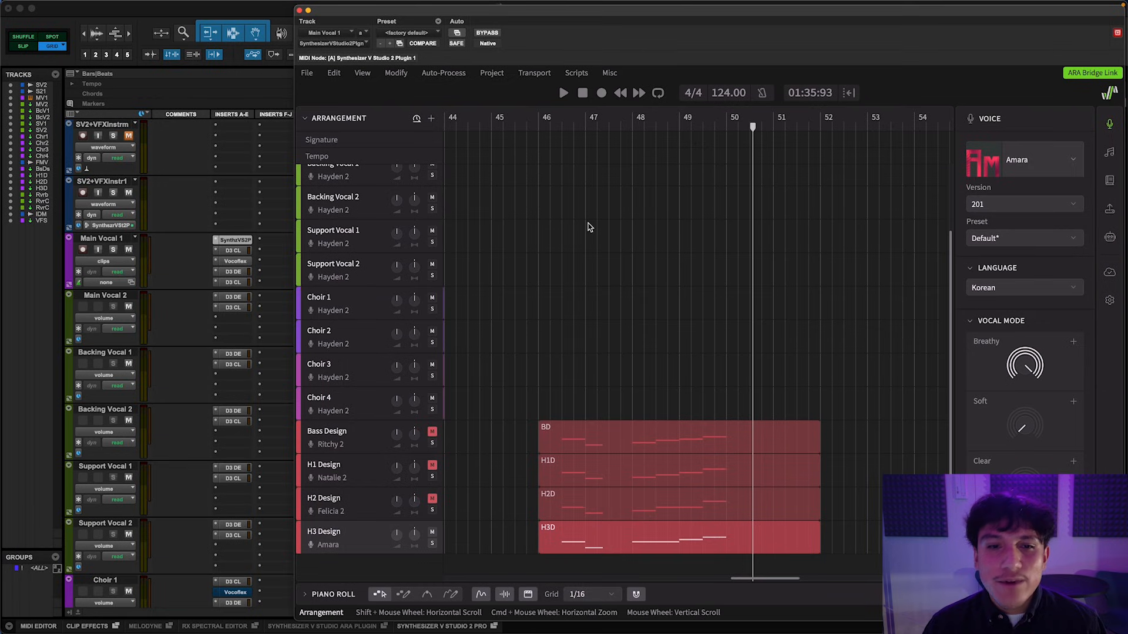
{"action": "left_click", "coordinate": [620, 125]}
- Open Vocoflex on the H3 Design track and audition its Printer and Bird blend, stopping in bar 50
{"action": "scroll", "coordinate": [200, 379], "scroll_direction": "down", "scroll_amount": 12}
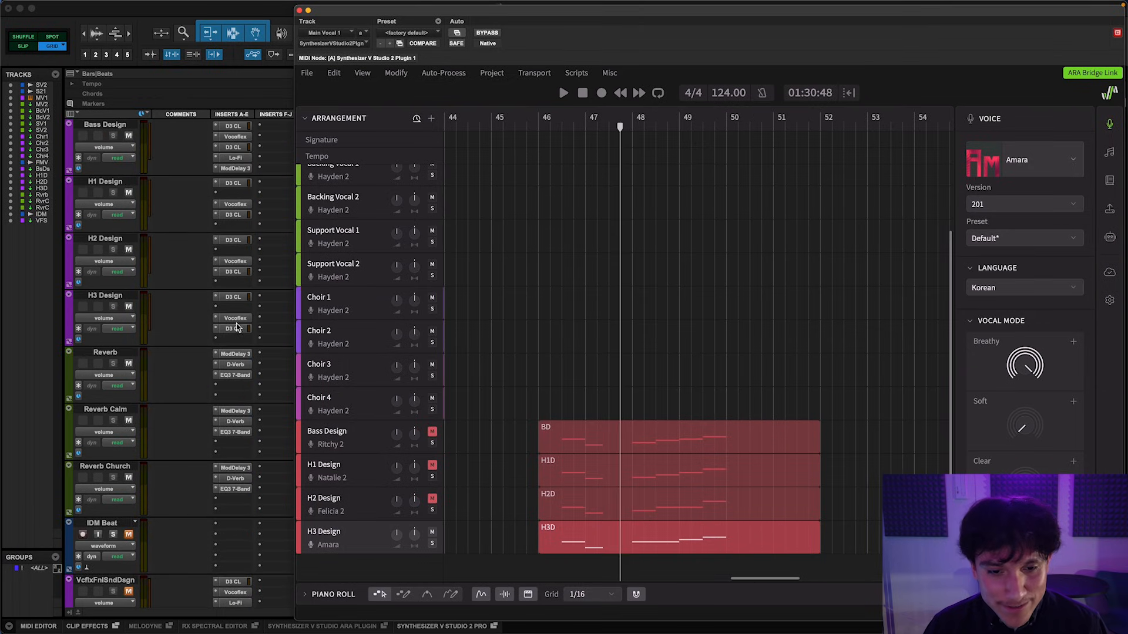
{"action": "left_click", "coordinate": [235, 319]}
{"action": "key", "text": "space"}
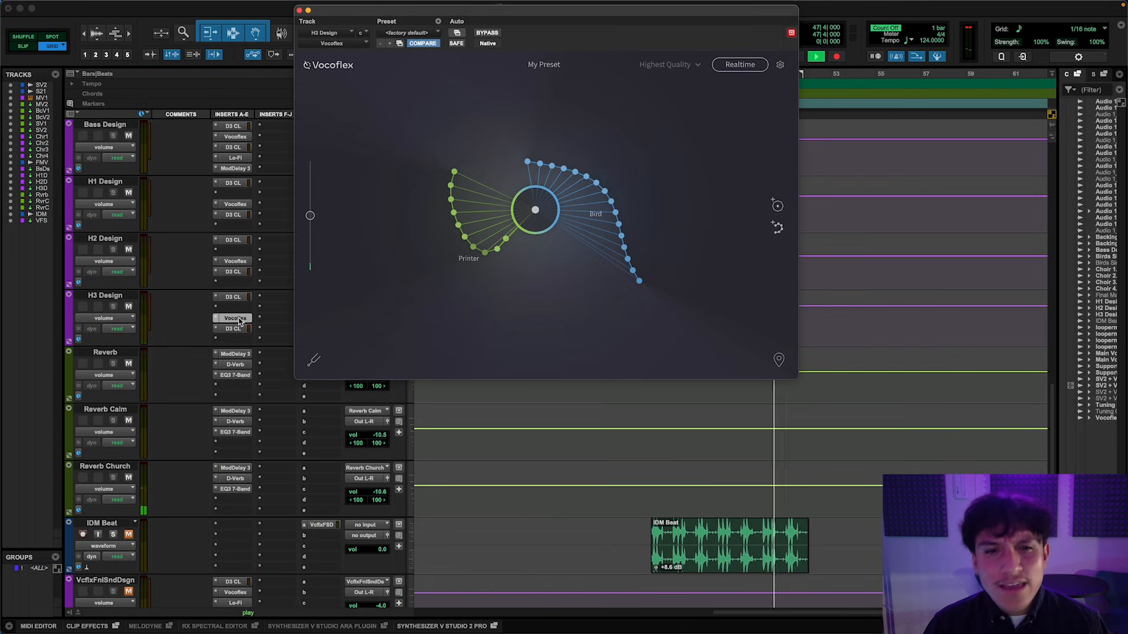
{"action": "key", "text": "space"}
- Mute H3 Design in Synthesizer V Studio 2 on Main Vocal 1 and close the plug-in window
{"action": "scroll", "coordinate": [188, 283], "scroll_direction": "up", "scroll_amount": 15}
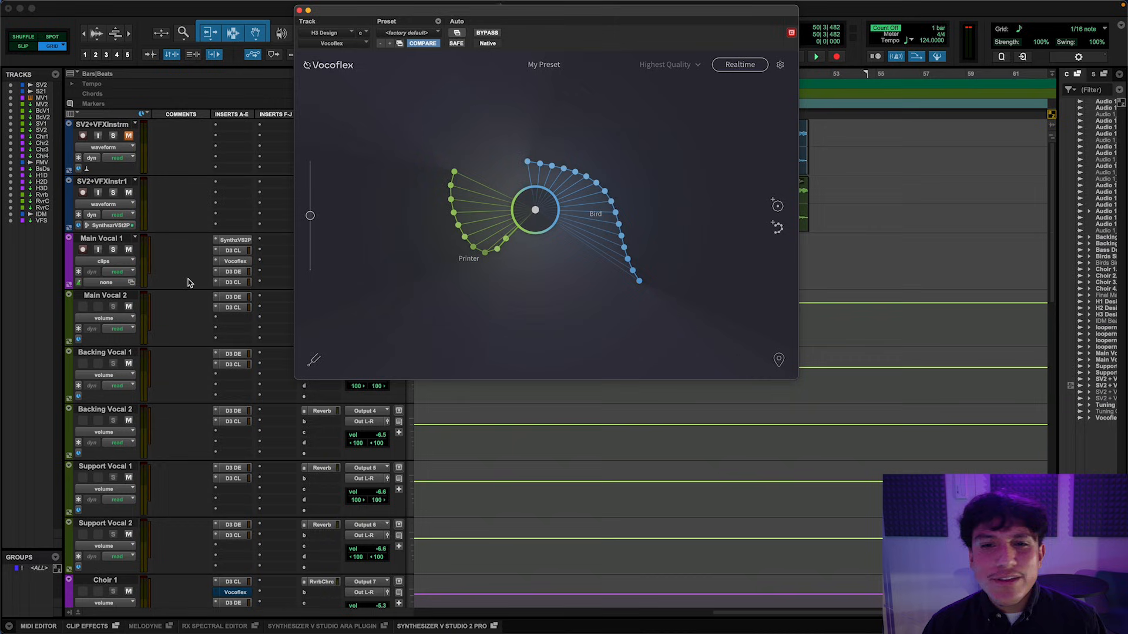
{"action": "left_click", "coordinate": [232, 241]}
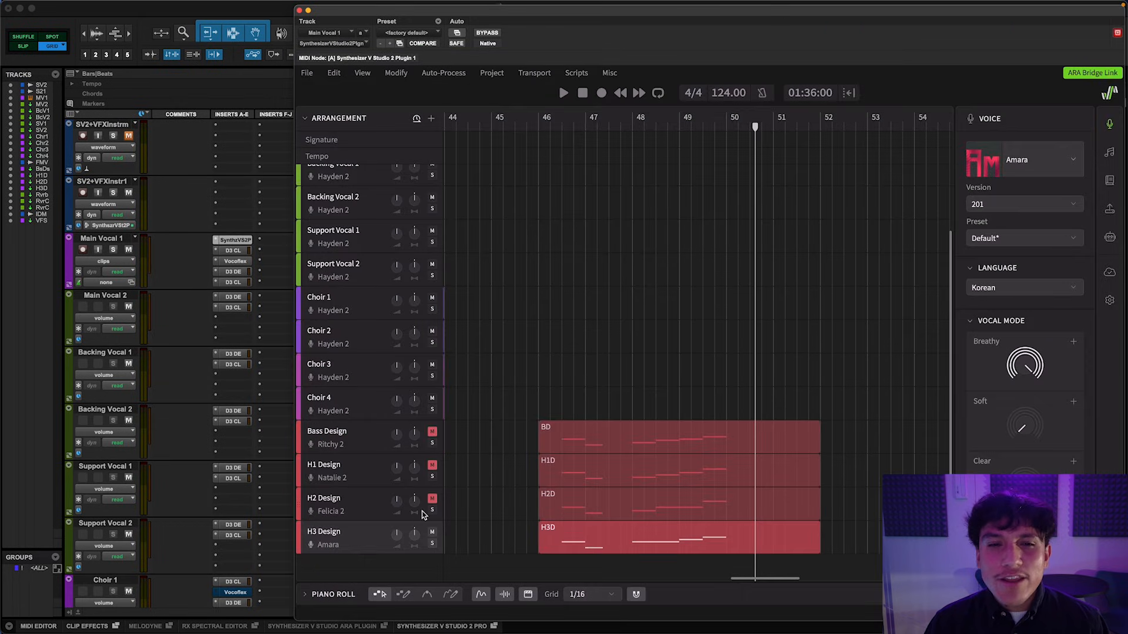
{"action": "left_click", "coordinate": [433, 532]}
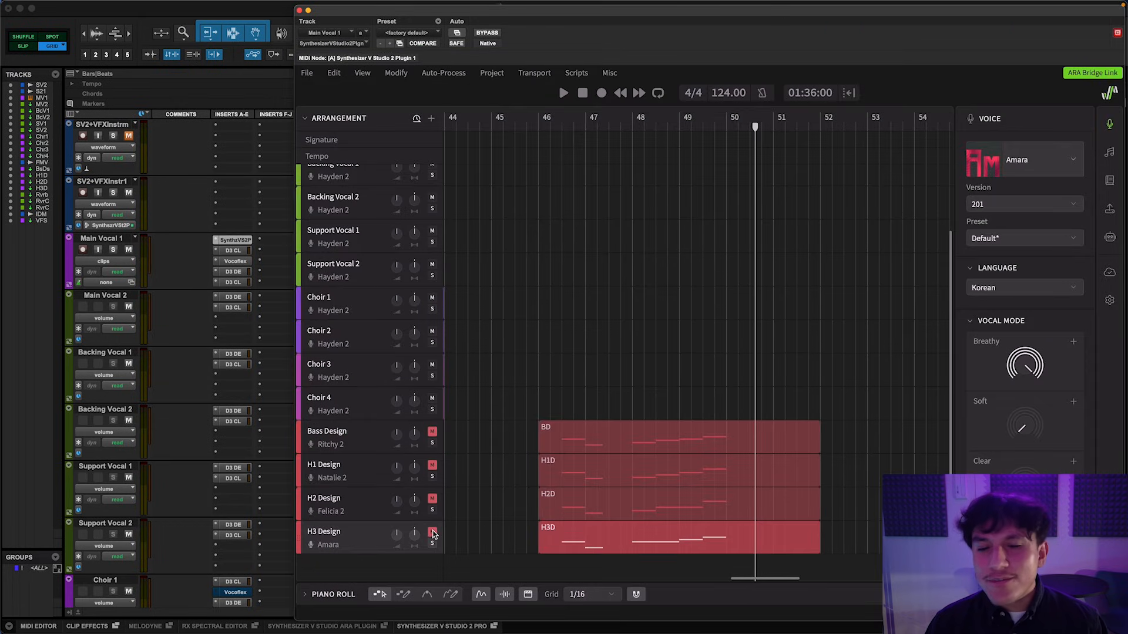
{"action": "left_click", "coordinate": [238, 242]}
- Unmute the IDM Beat and VcflxFnlSndDsgn tracks and open Vocoflex on VcflxFnlSndDsgn
{"action": "scroll", "coordinate": [623, 405], "scroll_direction": "down", "scroll_amount": 3}
{"action": "scroll", "coordinate": [623, 405], "scroll_direction": "down", "scroll_amount": 10}
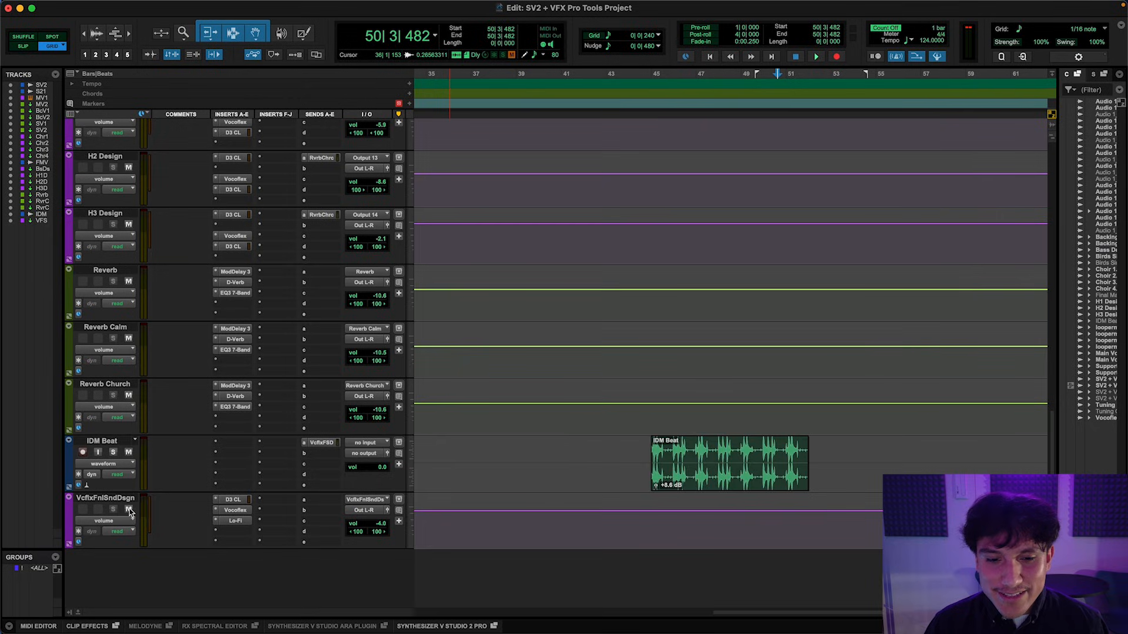
{"action": "left_click", "coordinate": [235, 510]}
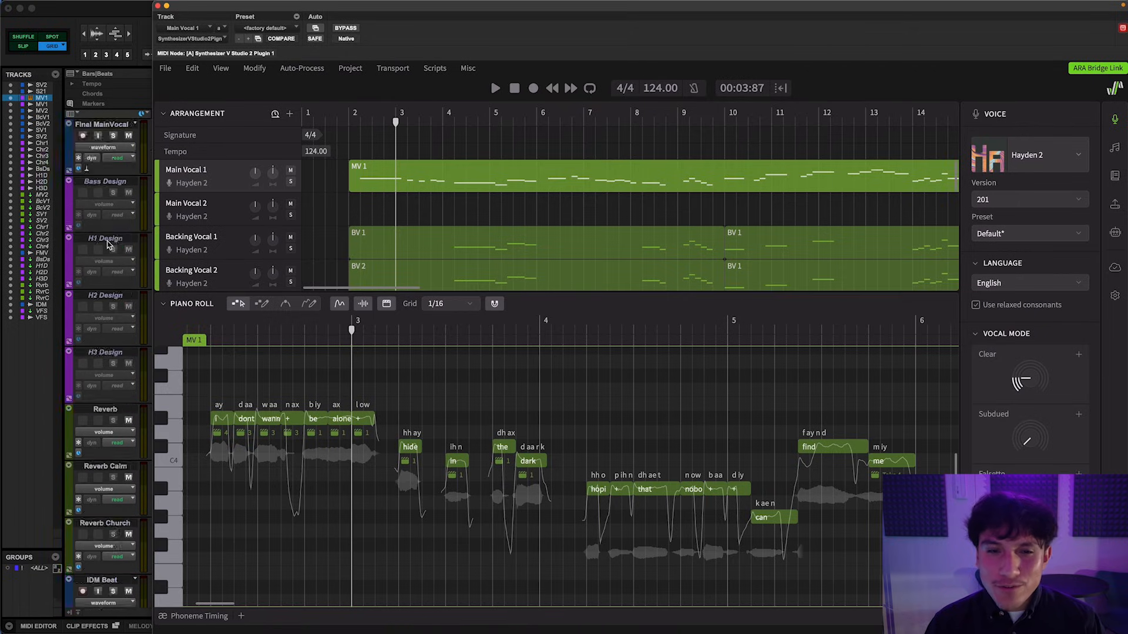
- Play the song from bar 2 with Main Vocal 1 shown in Synthesizer V Studio 2
{"action": "left_click", "coordinate": [350, 122]}
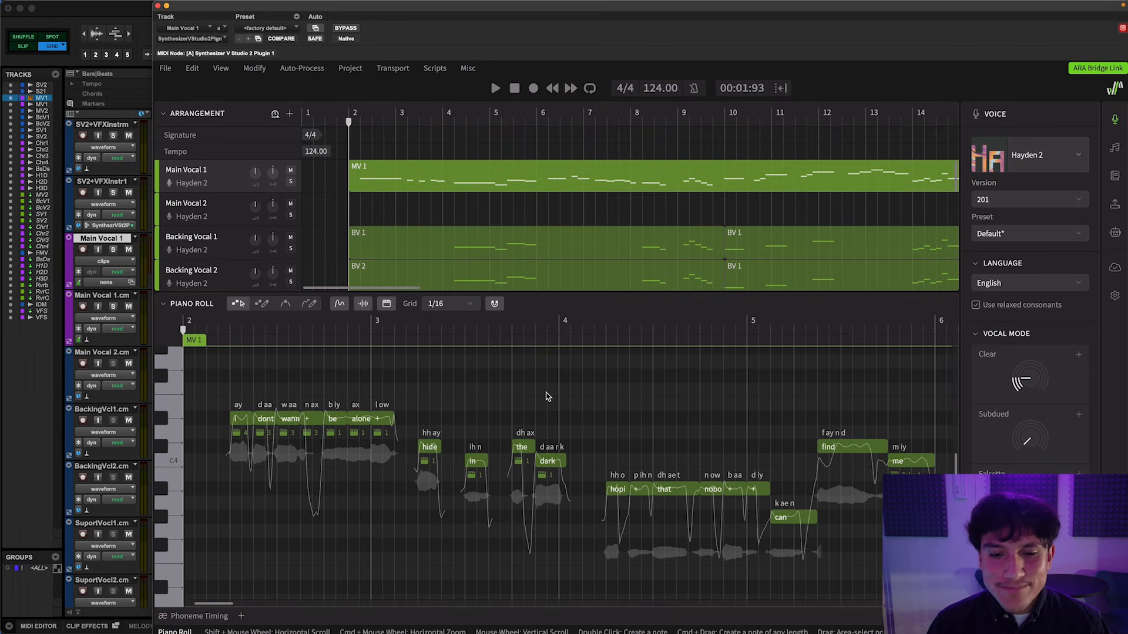
{"action": "key", "text": "space"}
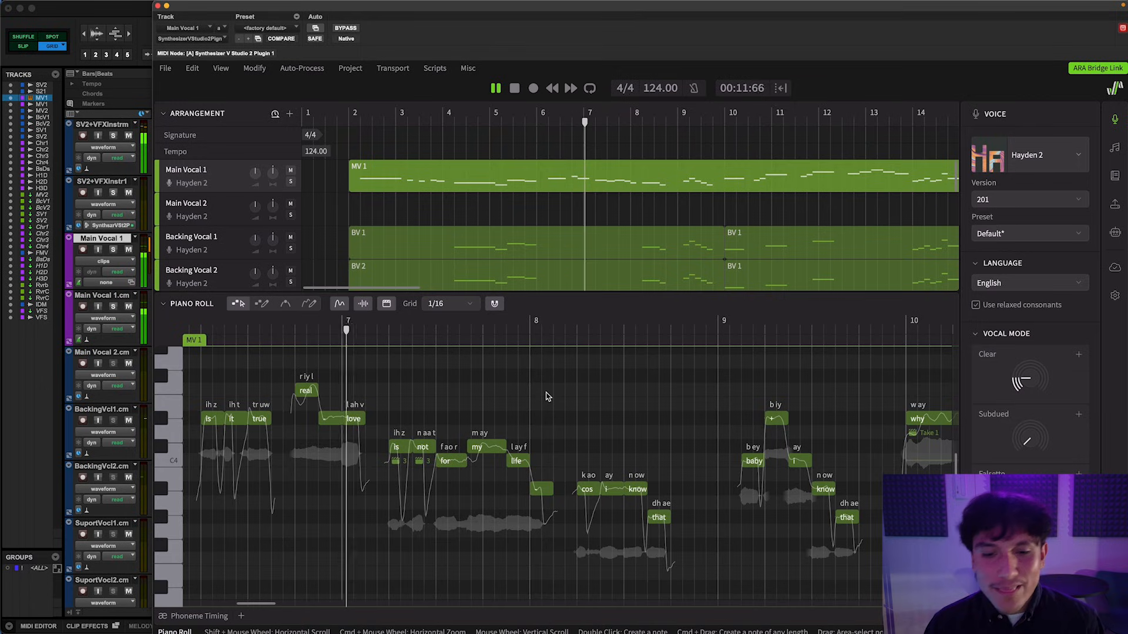
- During playback, look at the first Backing Vocal 1 group briefly, then follow the Main Vocal 1 notes through bar 17
{"action": "left_click", "coordinate": [684, 243]}
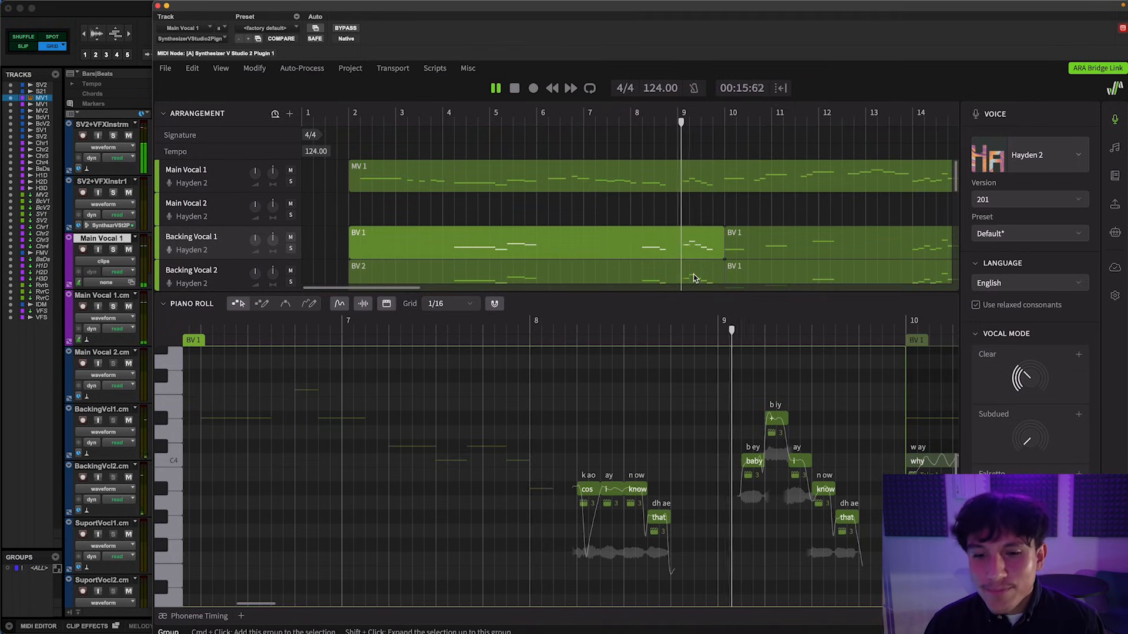
{"action": "left_click", "coordinate": [762, 175]}
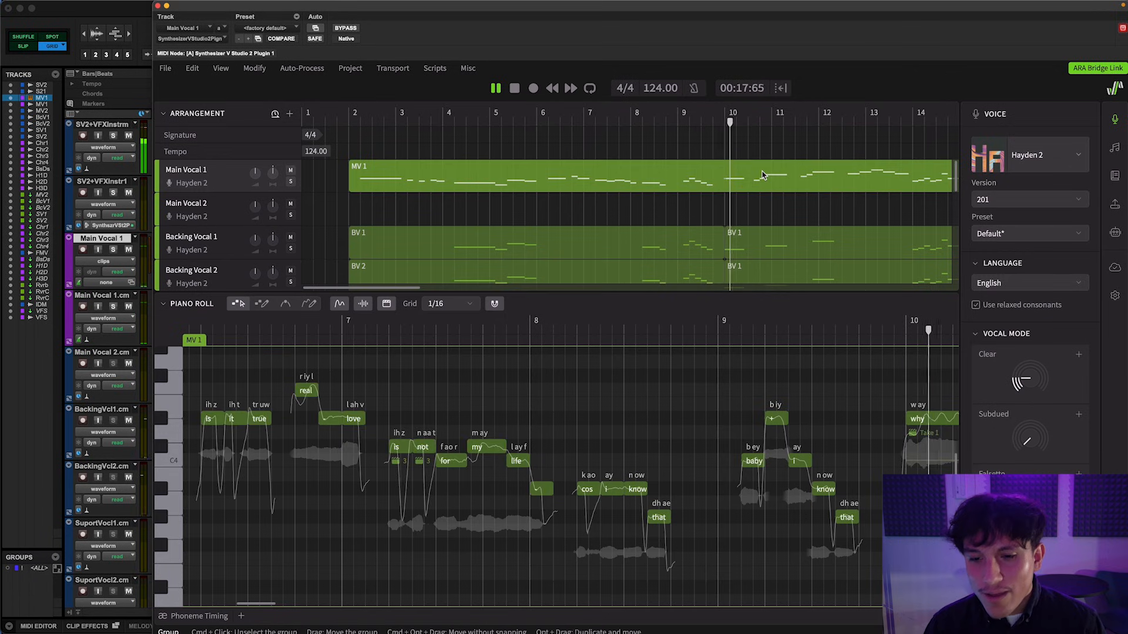
{"action": "scroll", "coordinate": [705, 418], "scroll_direction": "up", "scroll_amount": 3}
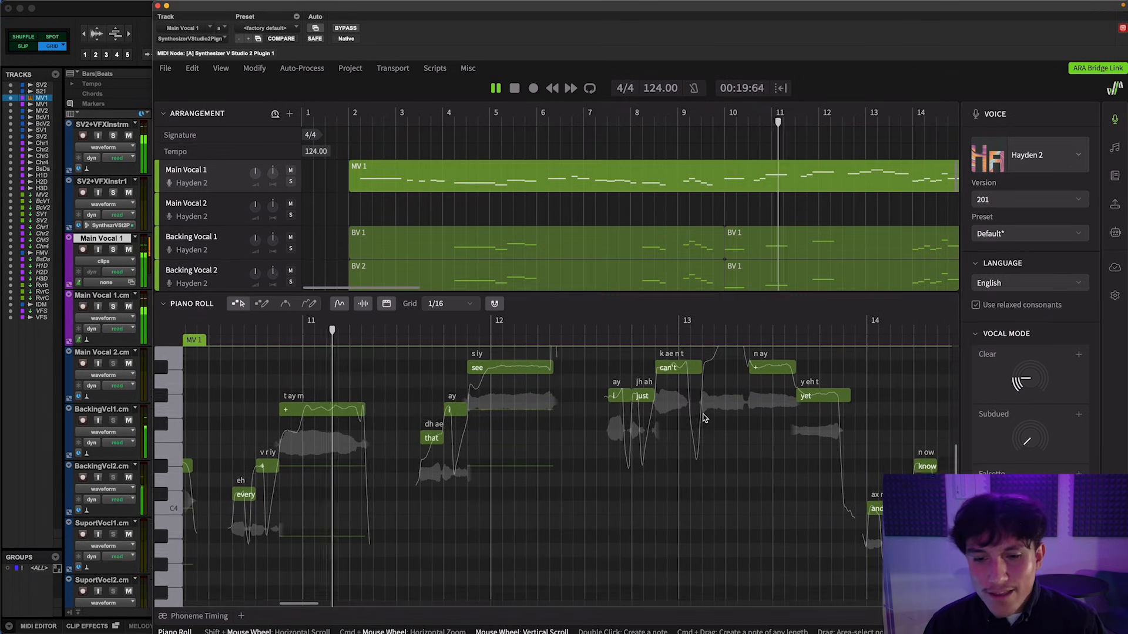
{"action": "scroll", "coordinate": [705, 418], "scroll_direction": "up", "scroll_amount": 1}
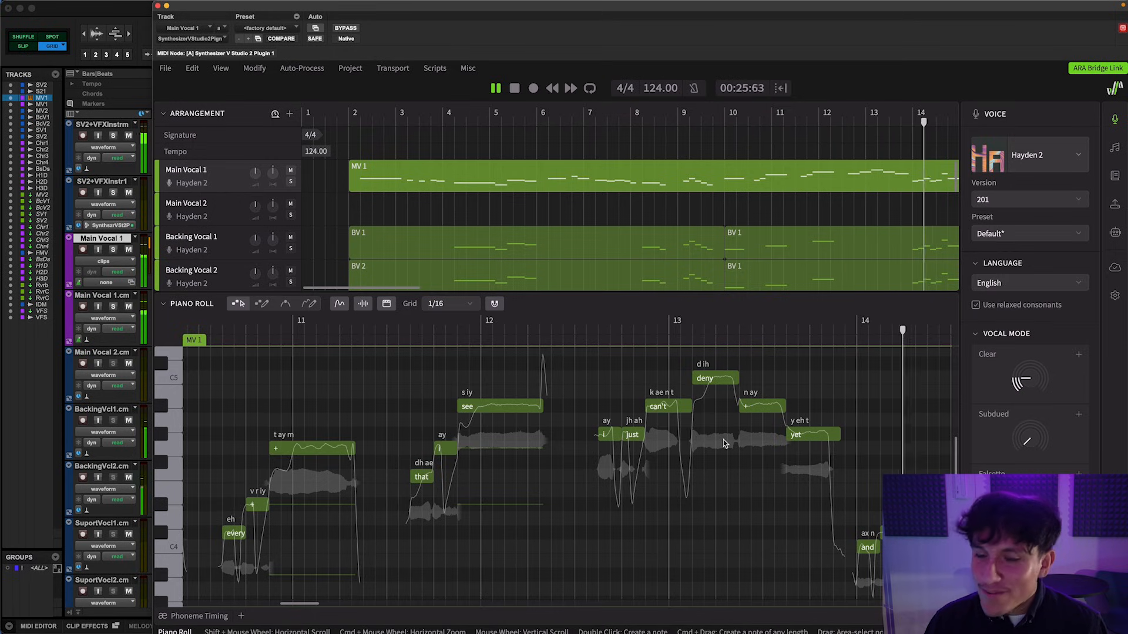
{"action": "scroll", "coordinate": [723, 444], "scroll_direction": "down", "scroll_amount": 3}
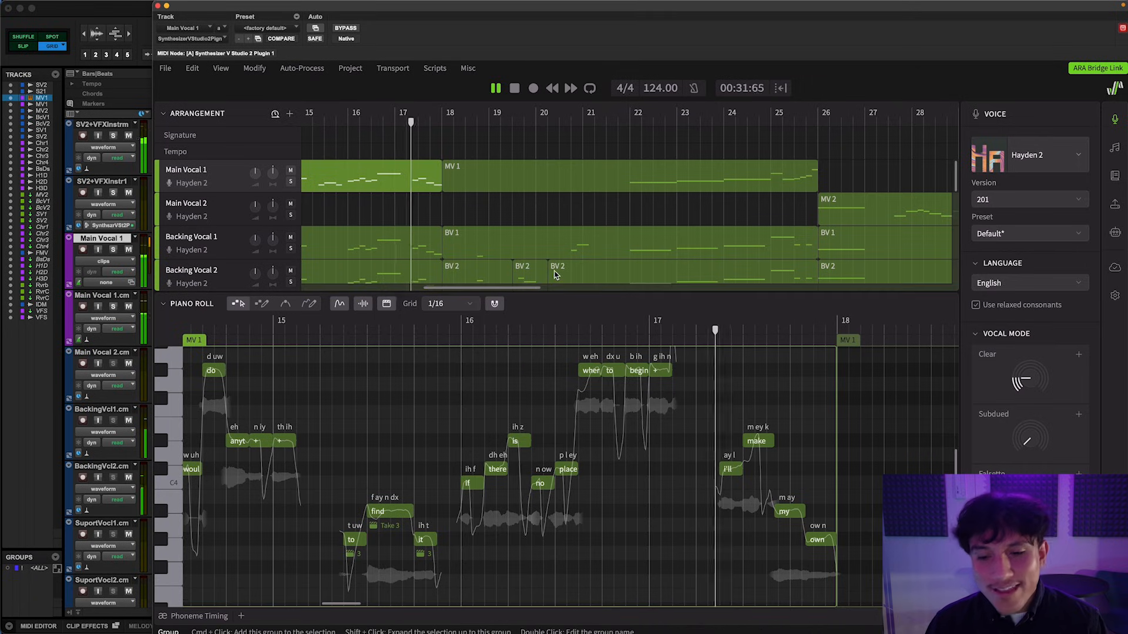
- Inspect the Backing Vocal 1 group starting at bar 18 and the short Backing Vocal 2 group before bar 20 during playback
{"action": "left_click", "coordinate": [509, 246]}
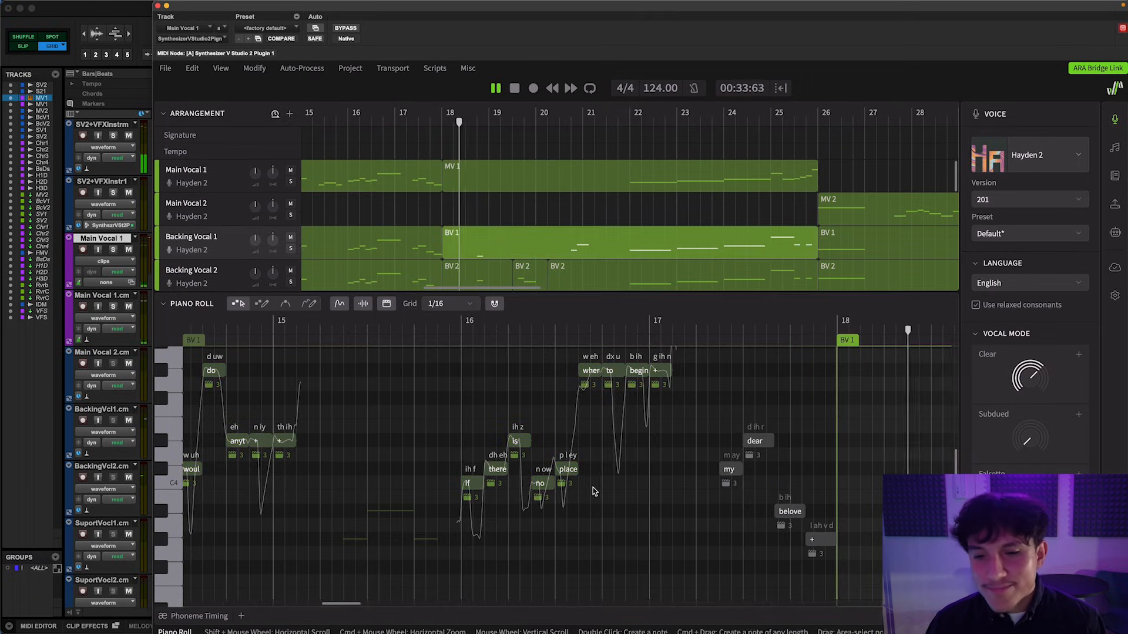
{"action": "left_click", "coordinate": [533, 272]}
{"action": "scroll", "coordinate": [654, 427], "scroll_direction": "right", "scroll_amount": 8}
{"action": "scroll", "coordinate": [654, 428], "scroll_direction": "up", "scroll_amount": 1}
{"action": "scroll", "coordinate": [654, 428], "scroll_direction": "right", "scroll_amount": 3}
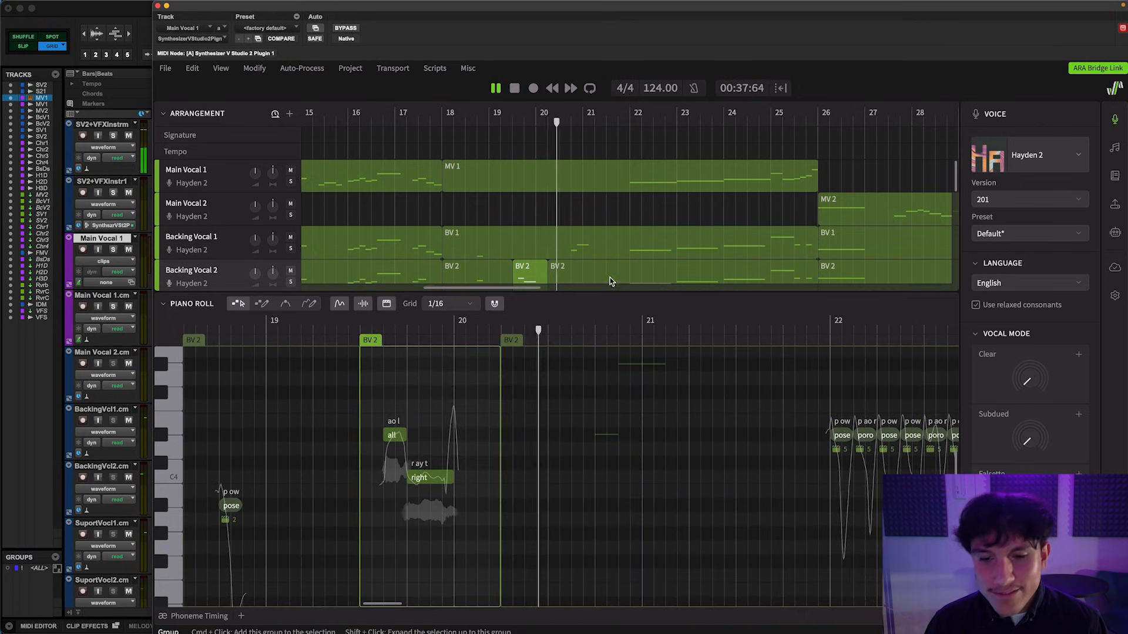
{"action": "left_click", "coordinate": [608, 250]}
{"action": "scroll", "coordinate": [660, 399], "scroll_direction": "right", "scroll_amount": 5}
{"action": "scroll", "coordinate": [661, 400], "scroll_direction": "up", "scroll_amount": 2}
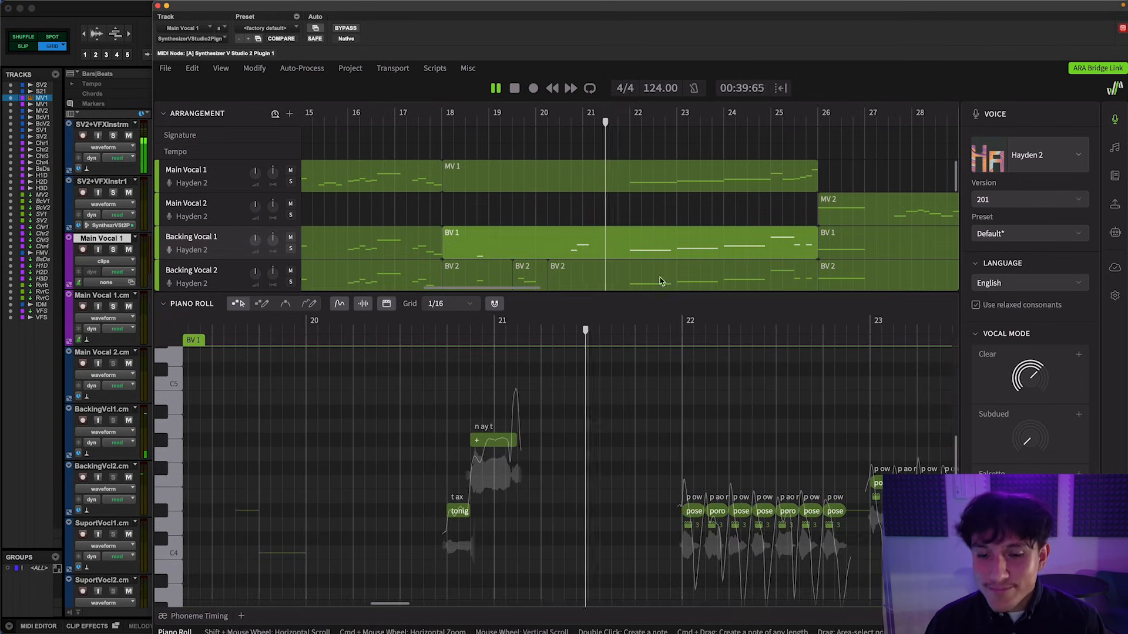
- Show the second Main Vocal 1 group and follow its notes from bar 22 to bar 26 as the song plays
{"action": "left_click", "coordinate": [691, 175]}
{"action": "scroll", "coordinate": [712, 388], "scroll_direction": "right", "scroll_amount": 6}
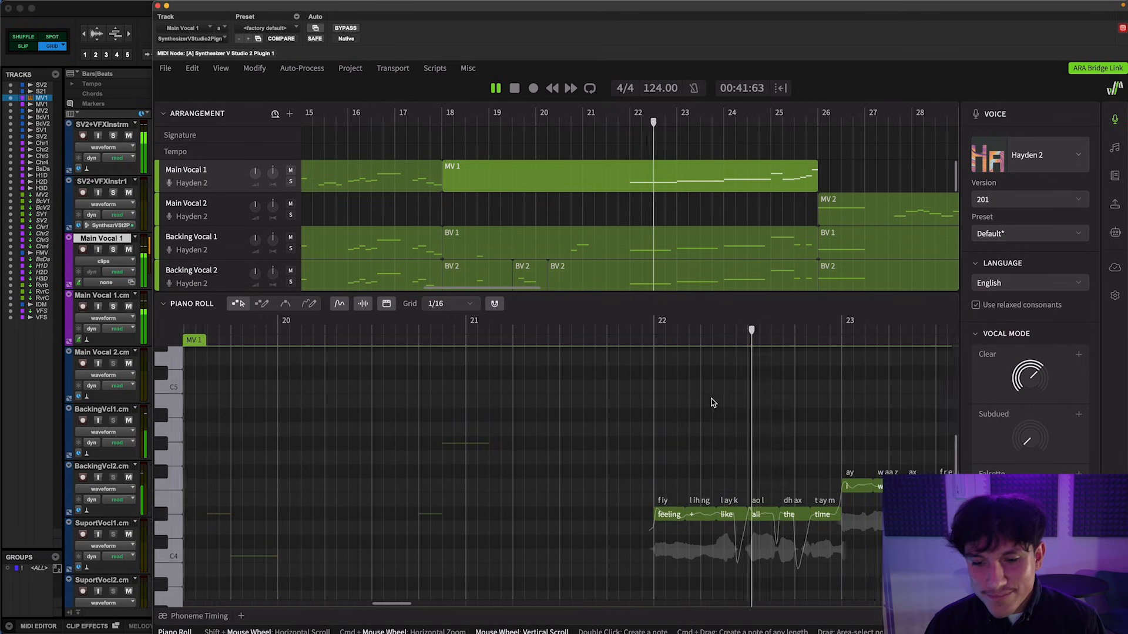
{"action": "scroll", "coordinate": [713, 403], "scroll_direction": "right", "scroll_amount": 5}
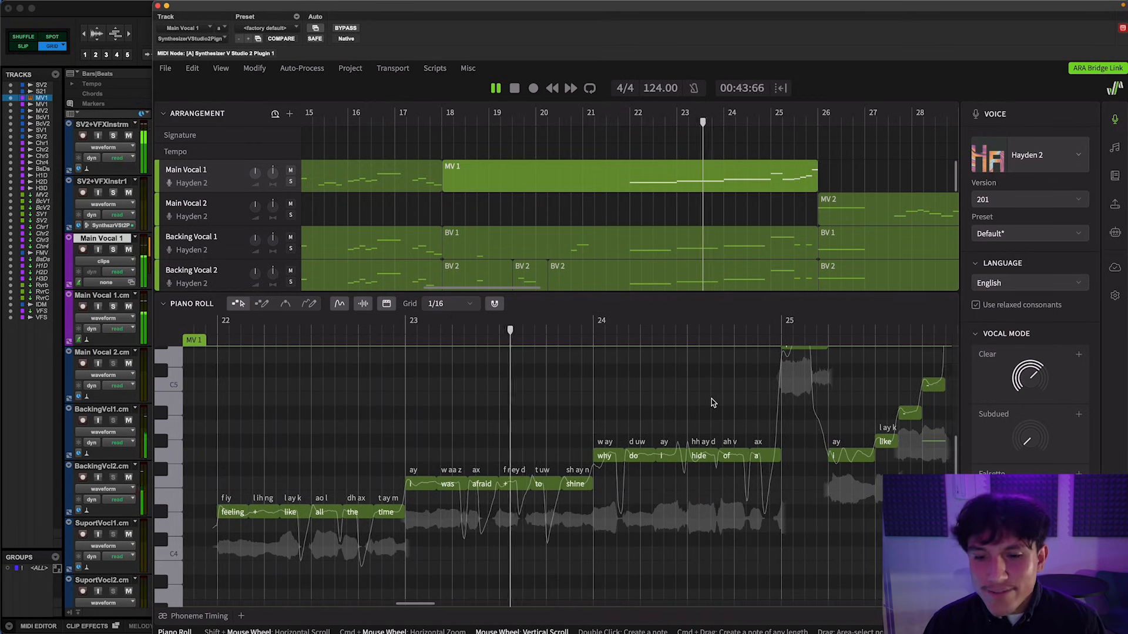
{"action": "scroll", "coordinate": [713, 399], "scroll_direction": "right", "scroll_amount": 5}
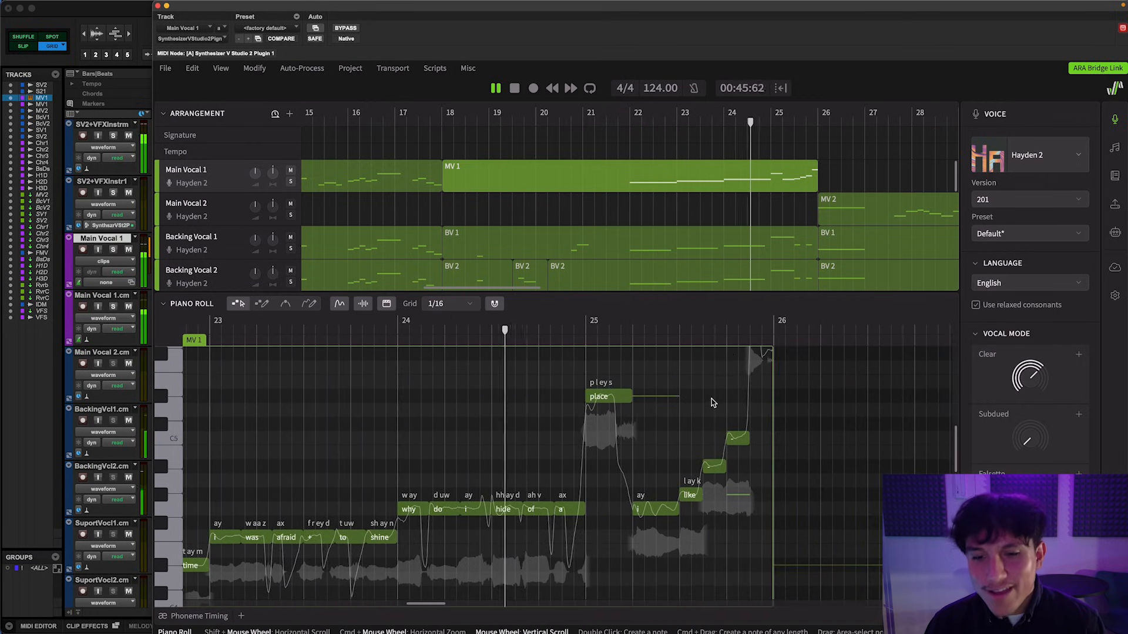
- Show the Main Vocal 2 group in the piano roll and follow its notes from bar 26 to bar 33
{"action": "left_click", "coordinate": [876, 213]}
{"action": "scroll", "coordinate": [881, 473], "scroll_direction": "right", "scroll_amount": 10}
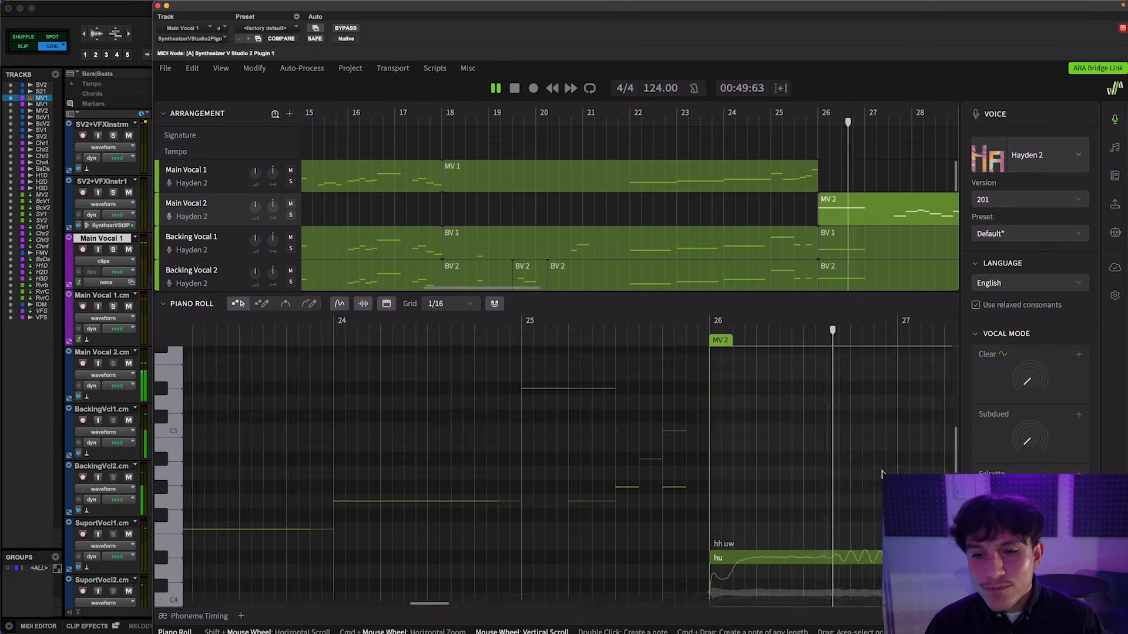
{"action": "scroll", "coordinate": [881, 473], "scroll_direction": "right", "scroll_amount": 10}
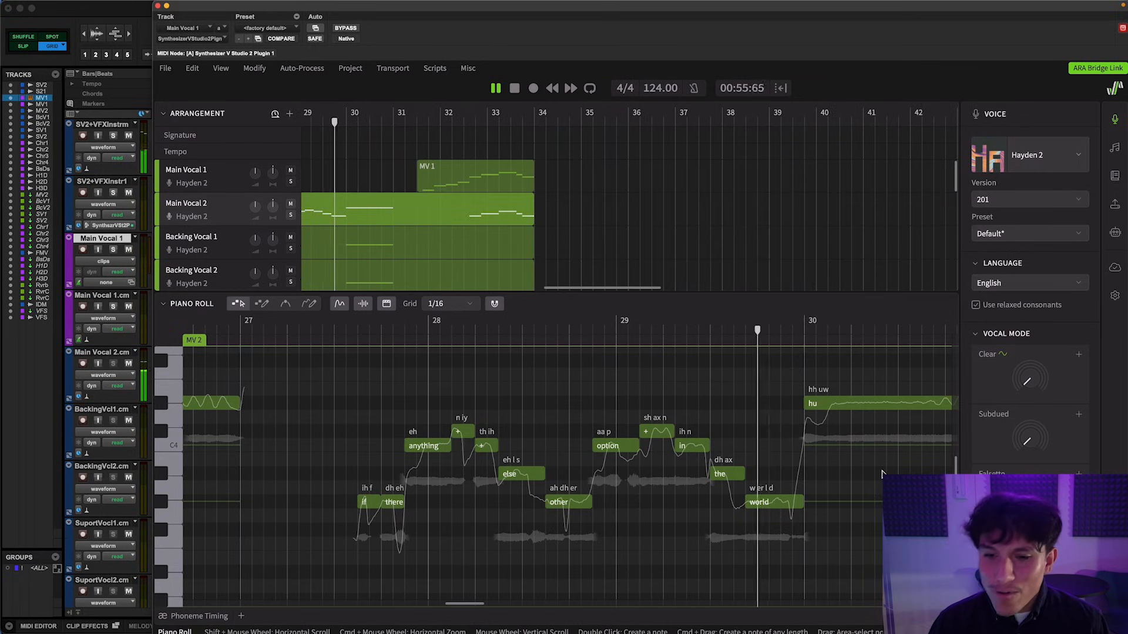
{"action": "scroll", "coordinate": [882, 473], "scroll_direction": "right", "scroll_amount": 10}
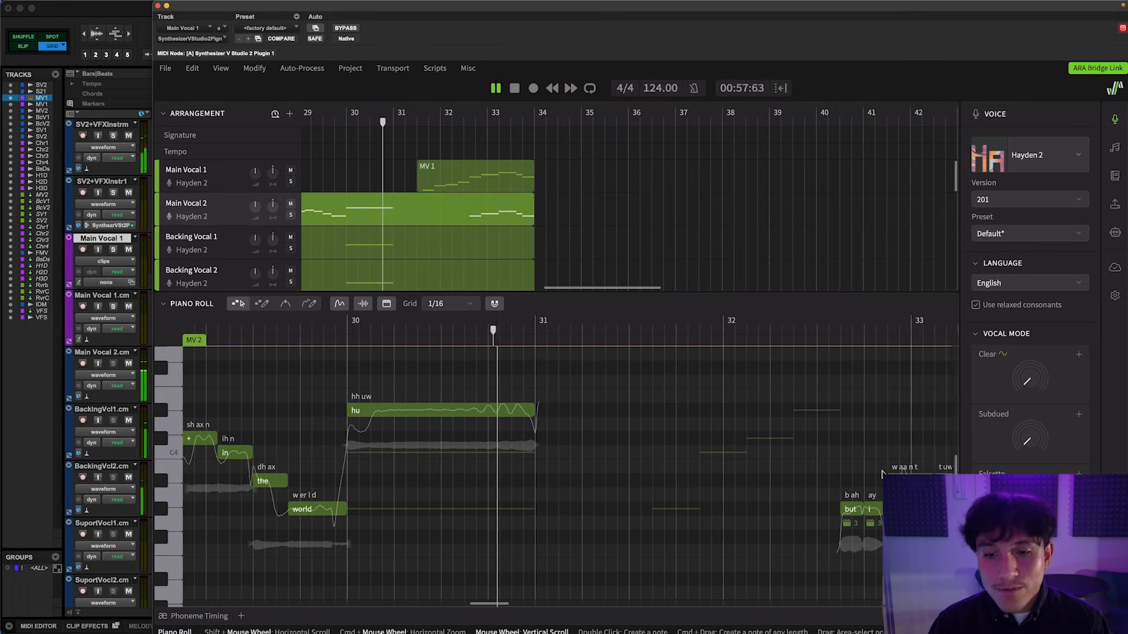
{"action": "scroll", "coordinate": [881, 473], "scroll_direction": "right", "scroll_amount": 5}
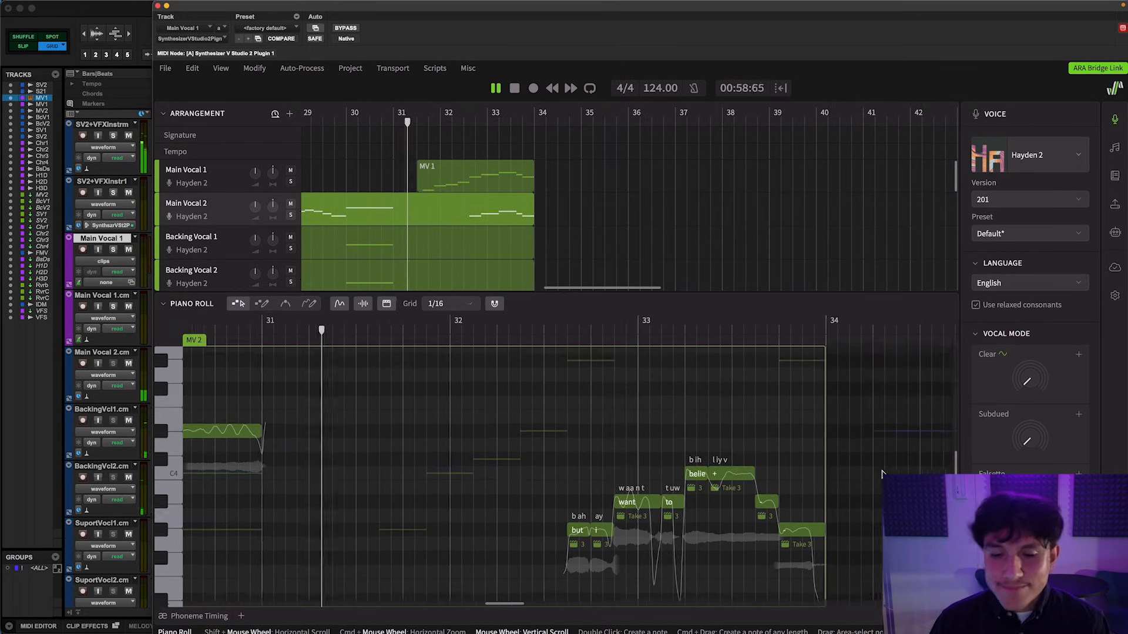
- Show the last Main Vocal 1 group, which ends at bar 34, and follow its notes in the piano roll
{"action": "left_click", "coordinate": [517, 178]}
{"action": "scroll", "coordinate": [620, 454], "scroll_direction": "right", "scroll_amount": 5}
{"action": "scroll", "coordinate": [620, 454], "scroll_direction": "up", "scroll_amount": 3}
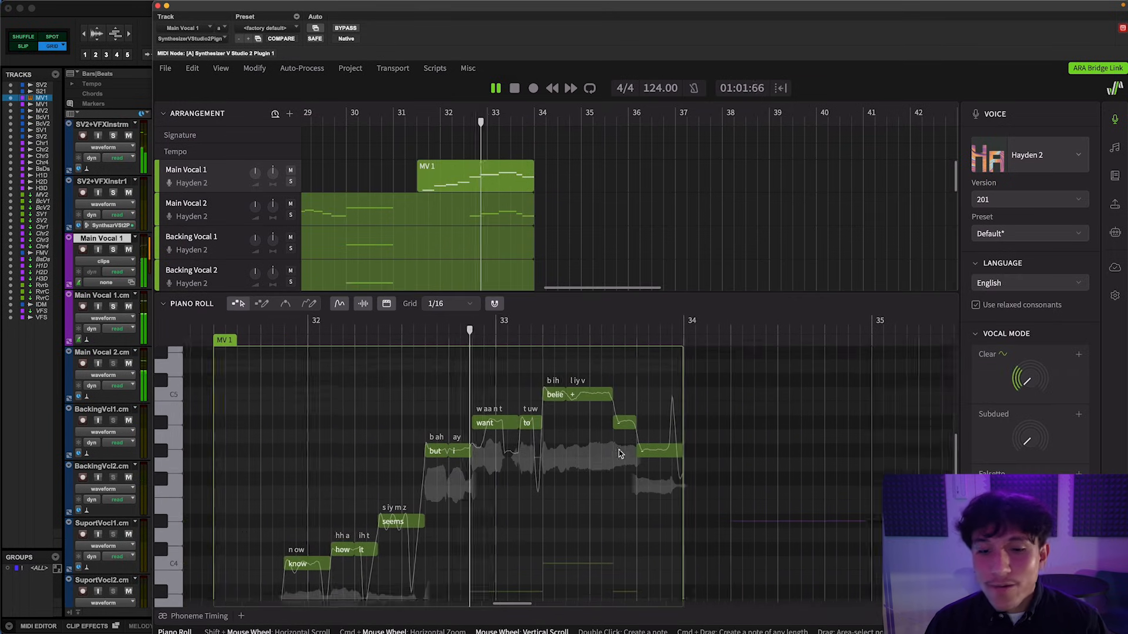
- Examine the Choir 1 and Choir 2 groups in turn from bar 34 while the song plays
{"action": "scroll", "coordinate": [660, 235], "scroll_direction": "down", "scroll_amount": 5}
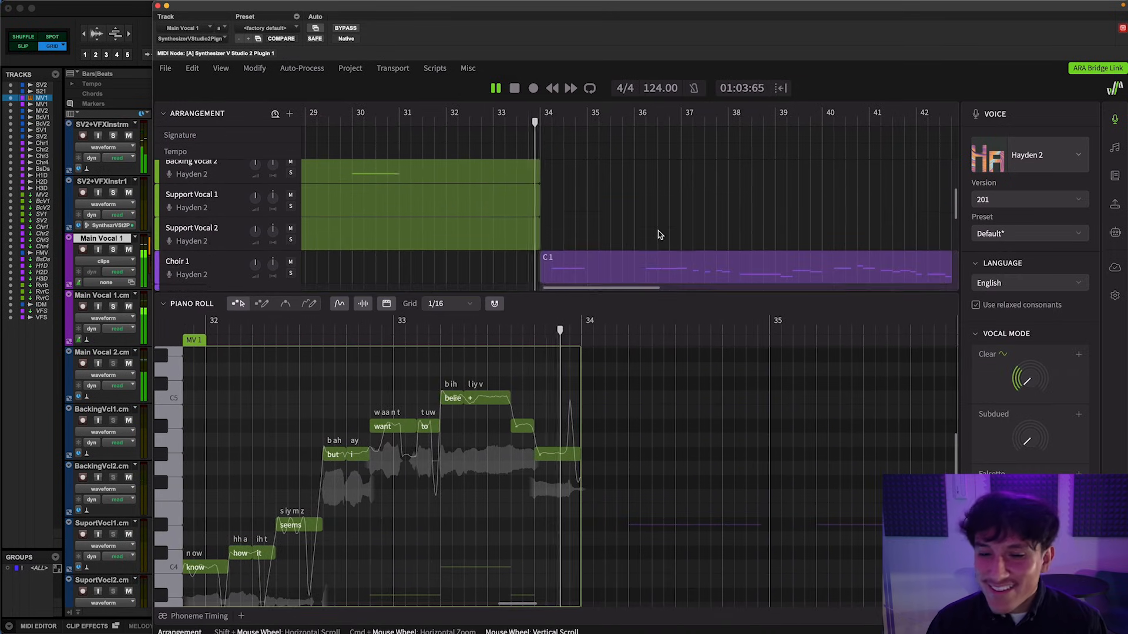
{"action": "left_click", "coordinate": [660, 235]}
{"action": "scroll", "coordinate": [718, 493], "scroll_direction": "right", "scroll_amount": 4}
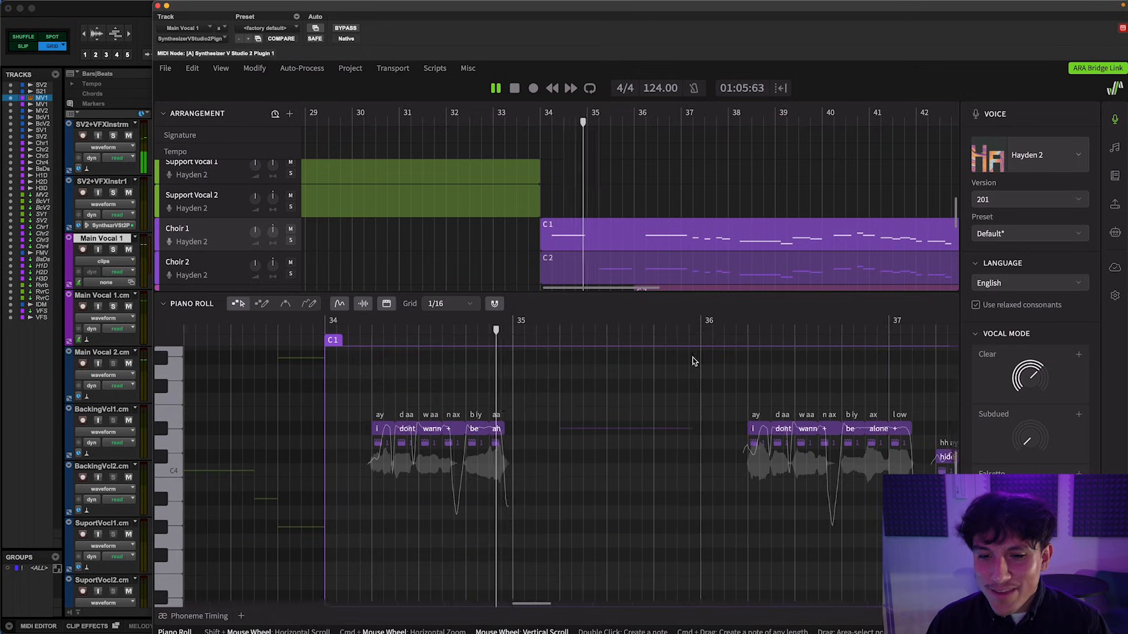
{"action": "left_click", "coordinate": [685, 255]}
{"action": "scroll", "coordinate": [712, 435], "scroll_direction": "right", "scroll_amount": 2}
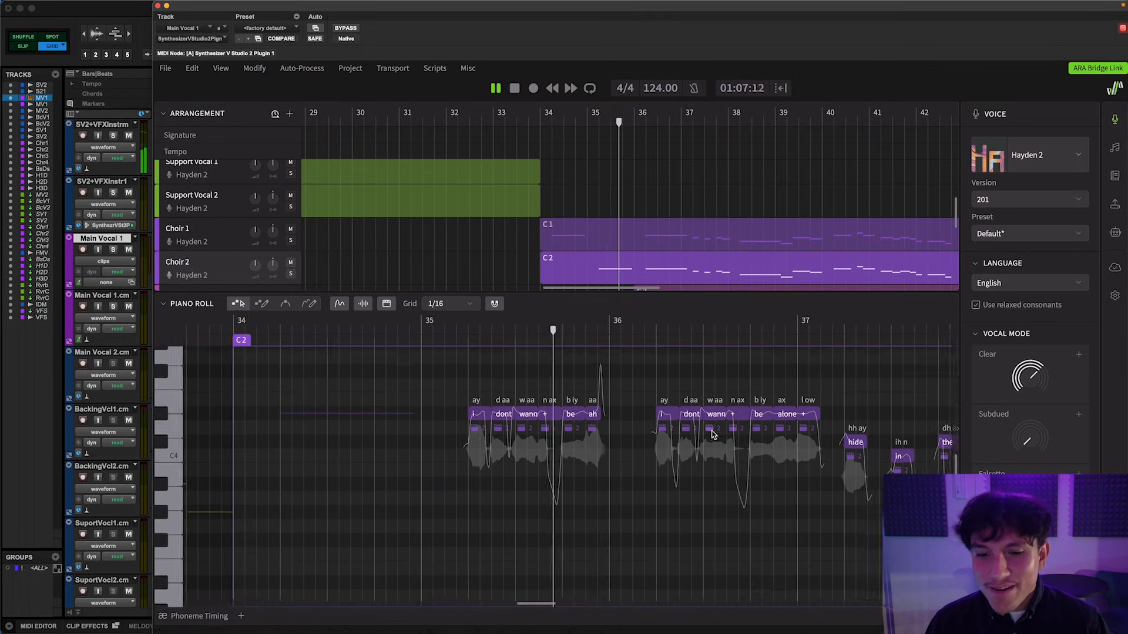
- Show the Choir 3 group, switch to Choir 4, and follow their notes up to bar 44 during playback
{"action": "scroll", "coordinate": [777, 220], "scroll_direction": "down", "scroll_amount": 4}
{"action": "left_click", "coordinate": [777, 222]}
{"action": "scroll", "coordinate": [756, 448], "scroll_direction": "right", "scroll_amount": 6}
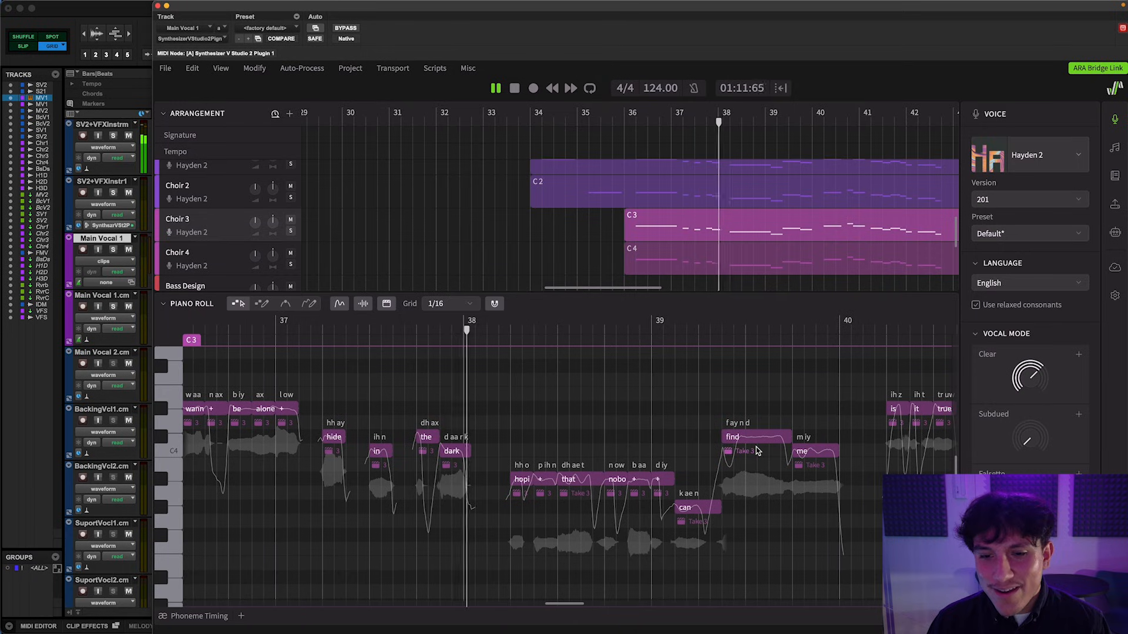
{"action": "scroll", "coordinate": [756, 450], "scroll_direction": "right", "scroll_amount": 5}
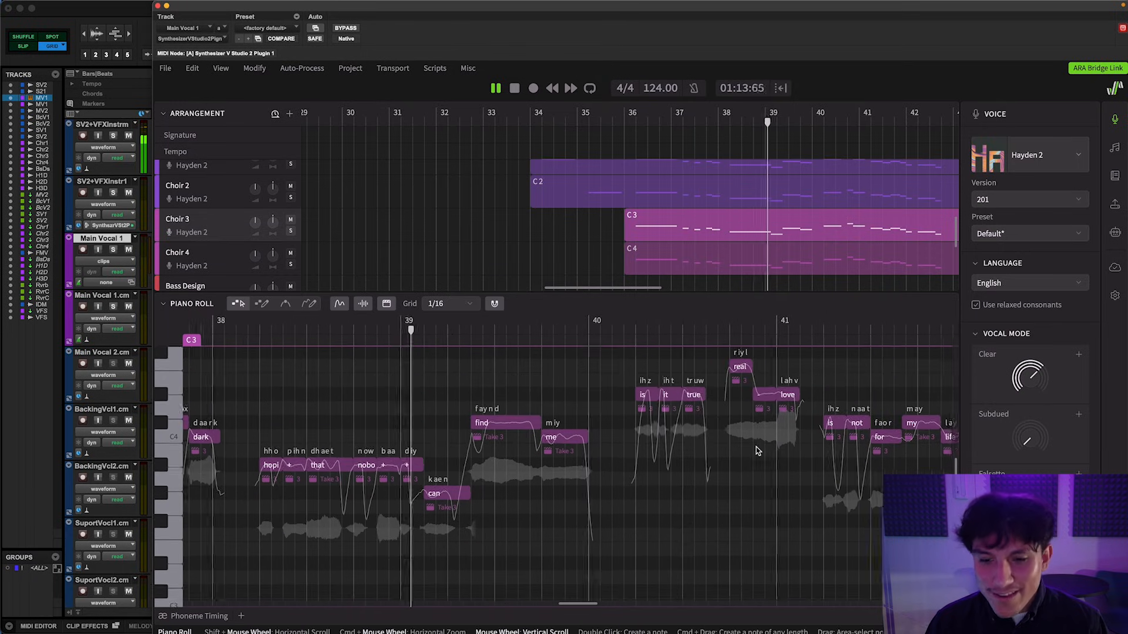
{"action": "left_click", "coordinate": [845, 257]}
{"action": "scroll", "coordinate": [824, 429], "scroll_direction": "right", "scroll_amount": 5}
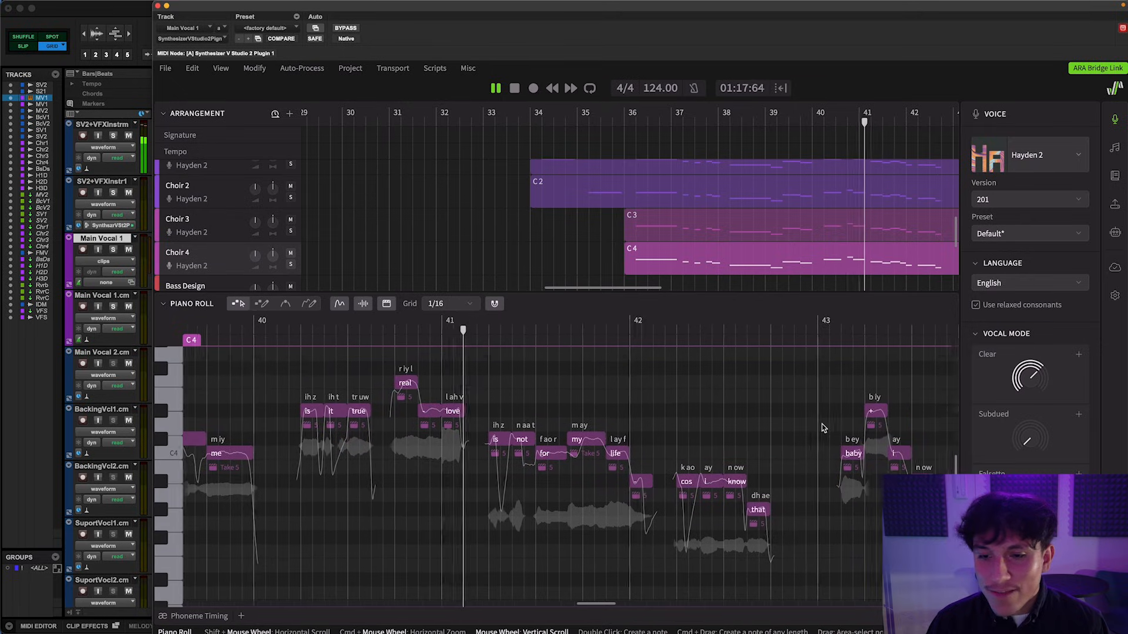
{"action": "scroll", "coordinate": [822, 424], "scroll_direction": "right", "scroll_amount": 3}
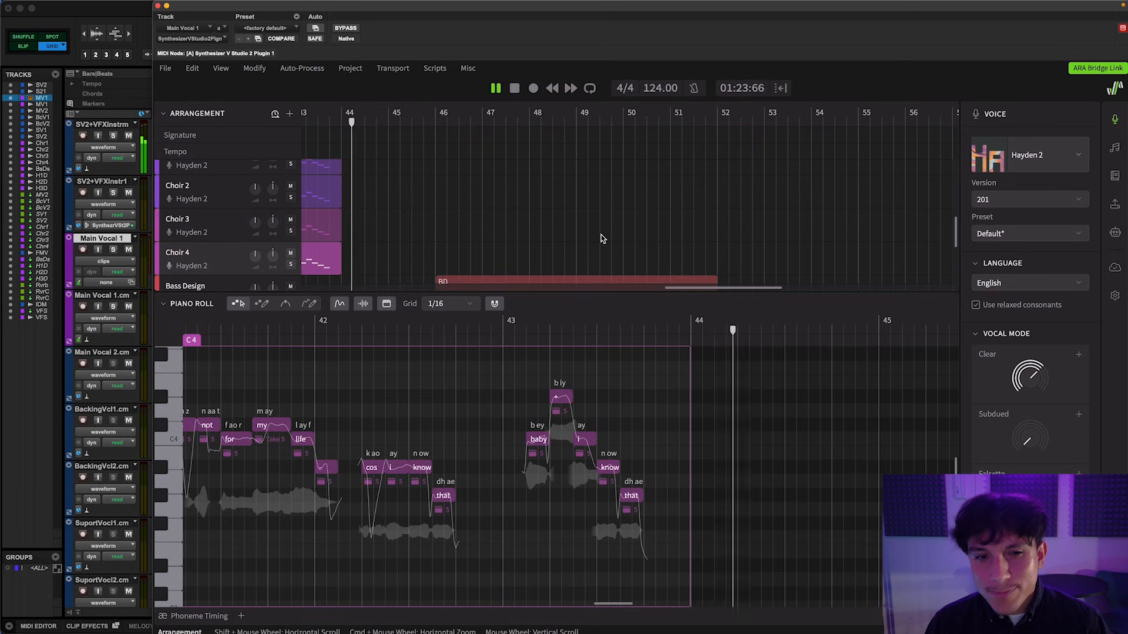
- Show the Bass Design group in the piano roll and follow its hummed notes from bar 46
{"action": "scroll", "coordinate": [600, 239], "scroll_direction": "down", "scroll_amount": 4}
{"action": "left_click", "coordinate": [571, 222]}
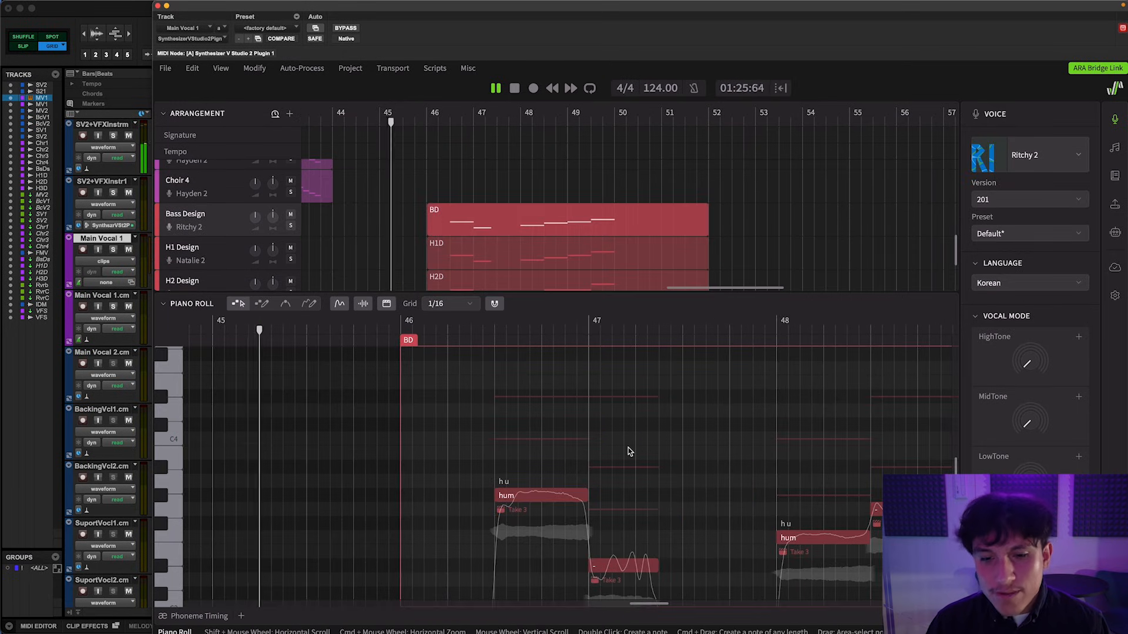
{"action": "scroll", "coordinate": [629, 449], "scroll_direction": "down", "scroll_amount": 1}
{"action": "scroll", "coordinate": [628, 450], "scroll_direction": "right", "scroll_amount": 2}
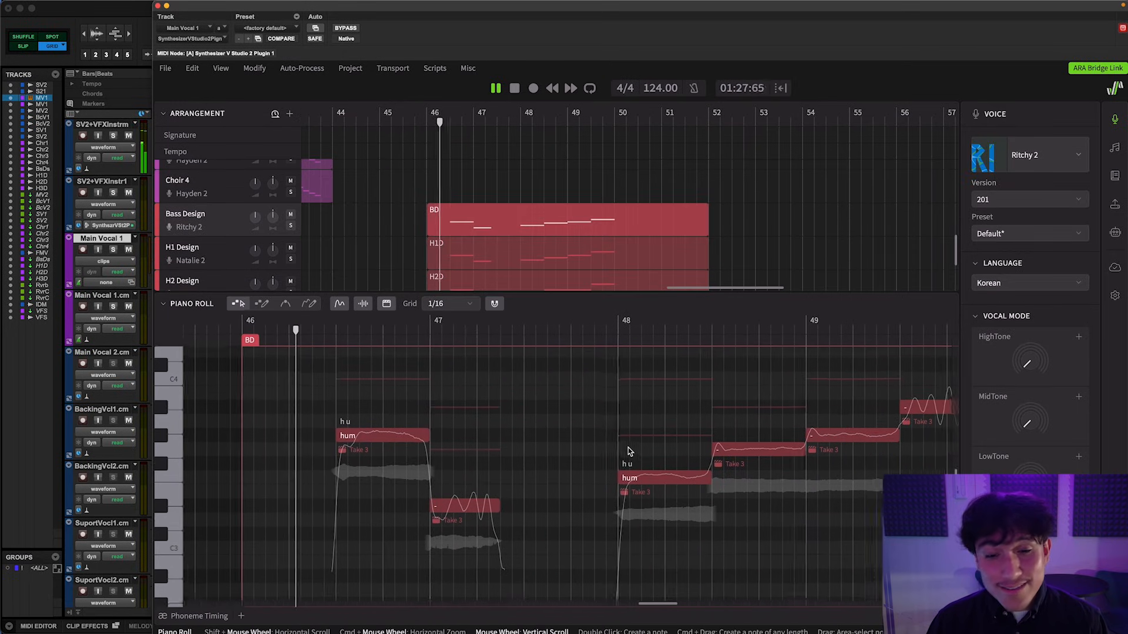
{"action": "scroll", "coordinate": [617, 212], "scroll_direction": "down", "scroll_amount": 1}
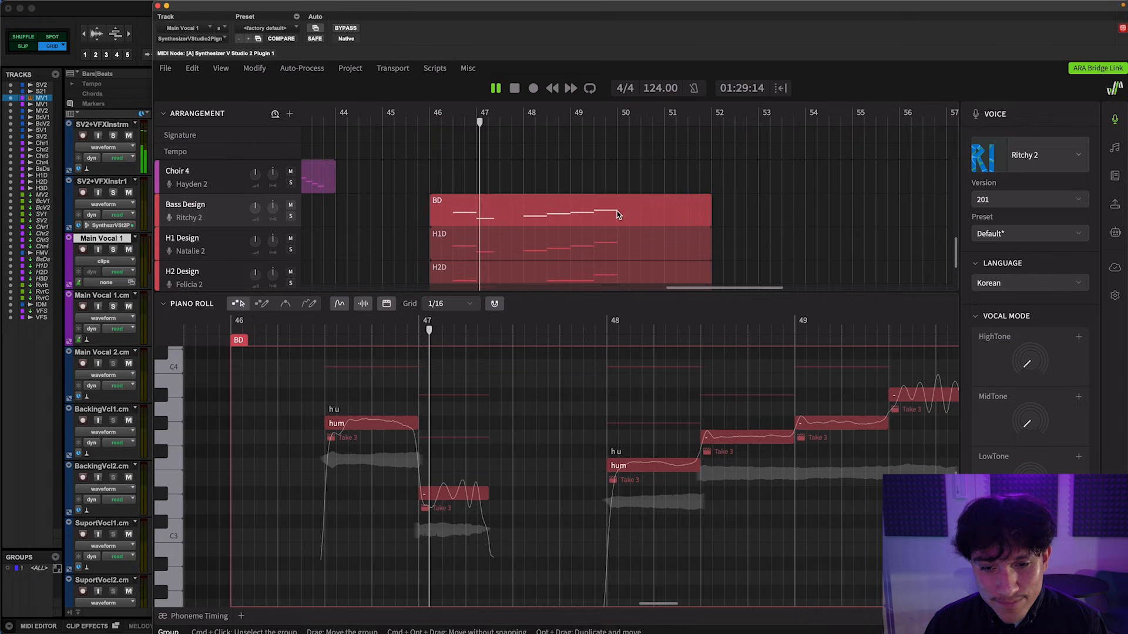
- View the H1, H2 and H3 Design groups in turn as the song finishes, stopping playback near bar 53
{"action": "left_click", "coordinate": [617, 242]}
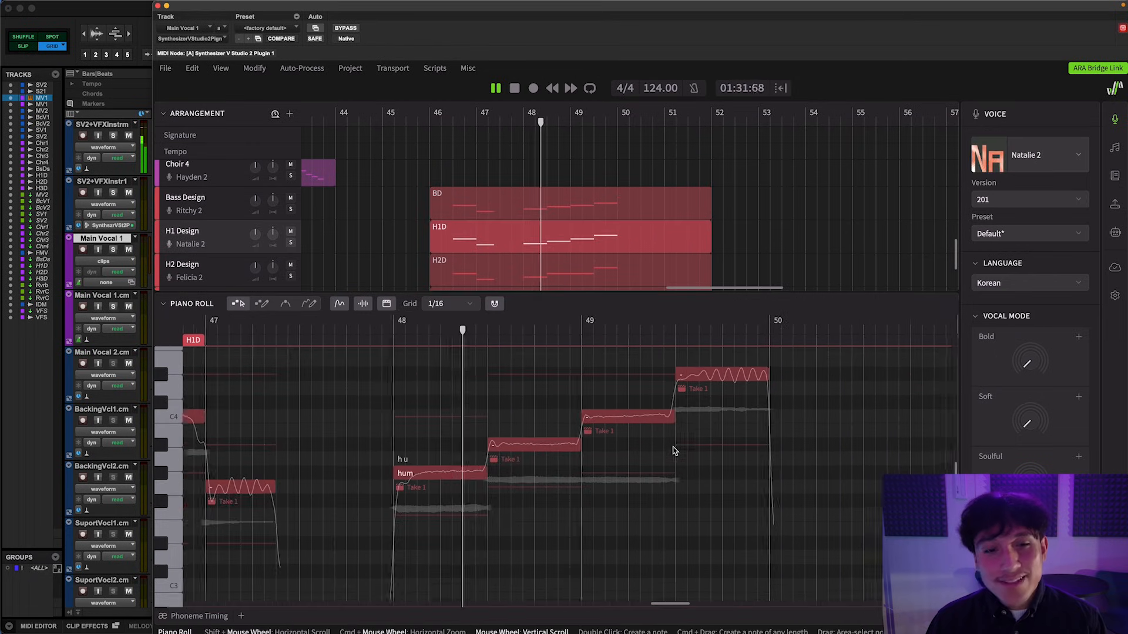
{"action": "left_click", "coordinate": [673, 264]}
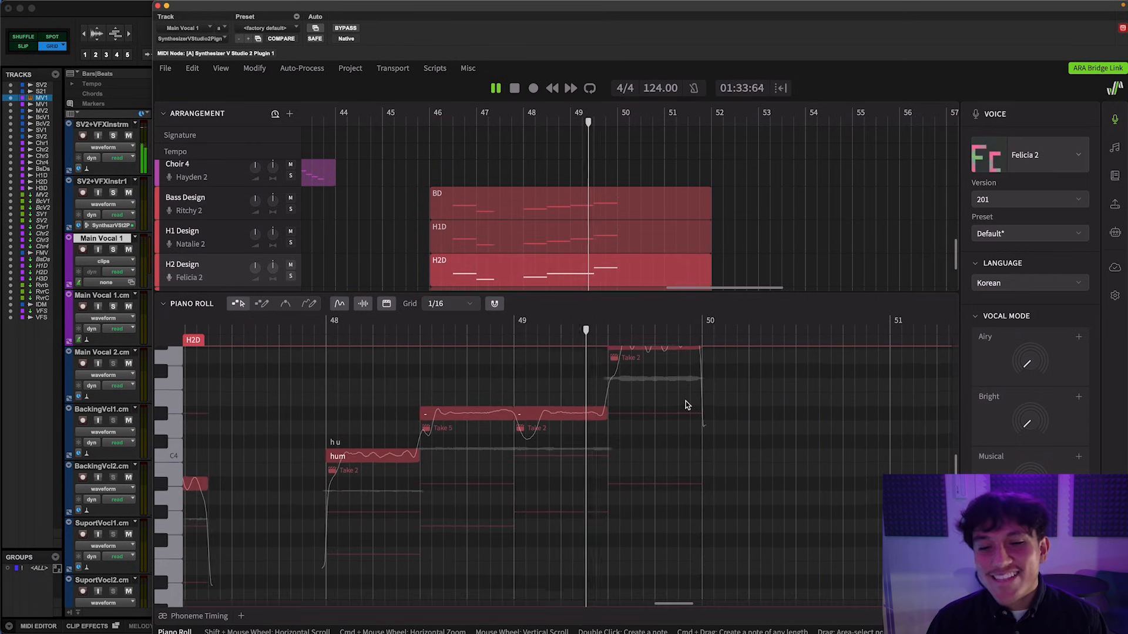
{"action": "scroll", "coordinate": [685, 400], "scroll_direction": "up", "scroll_amount": 3}
{"action": "scroll", "coordinate": [685, 245], "scroll_direction": "down", "scroll_amount": 2}
{"action": "left_click", "coordinate": [686, 245]}
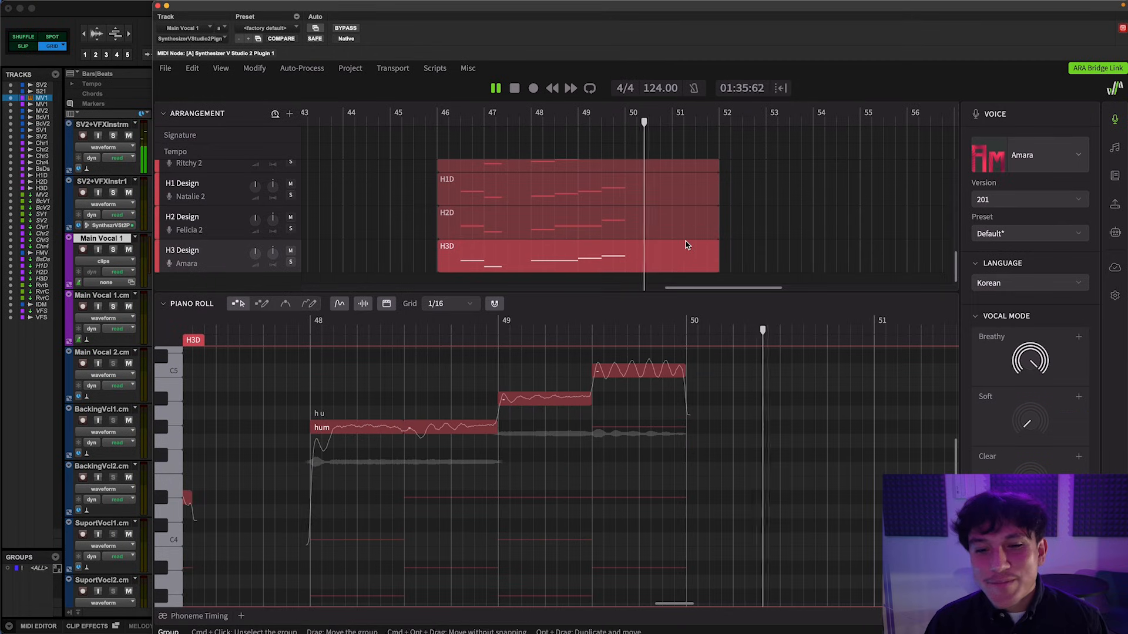
{"action": "scroll", "coordinate": [728, 454], "scroll_direction": "up", "scroll_amount": 3}
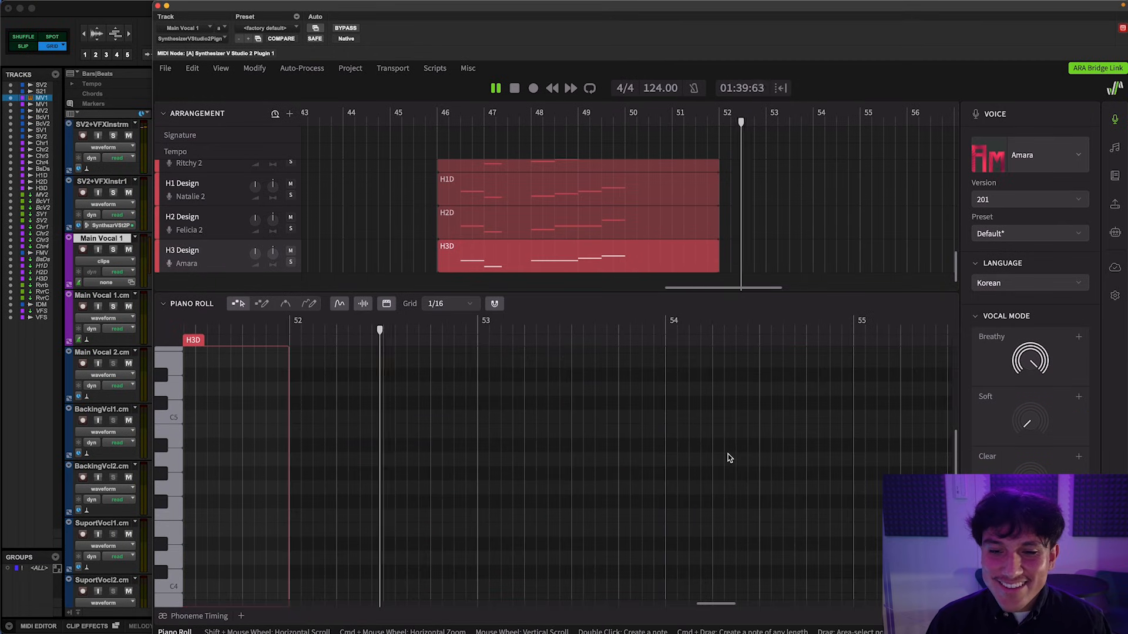
{"action": "key", "text": "space"}
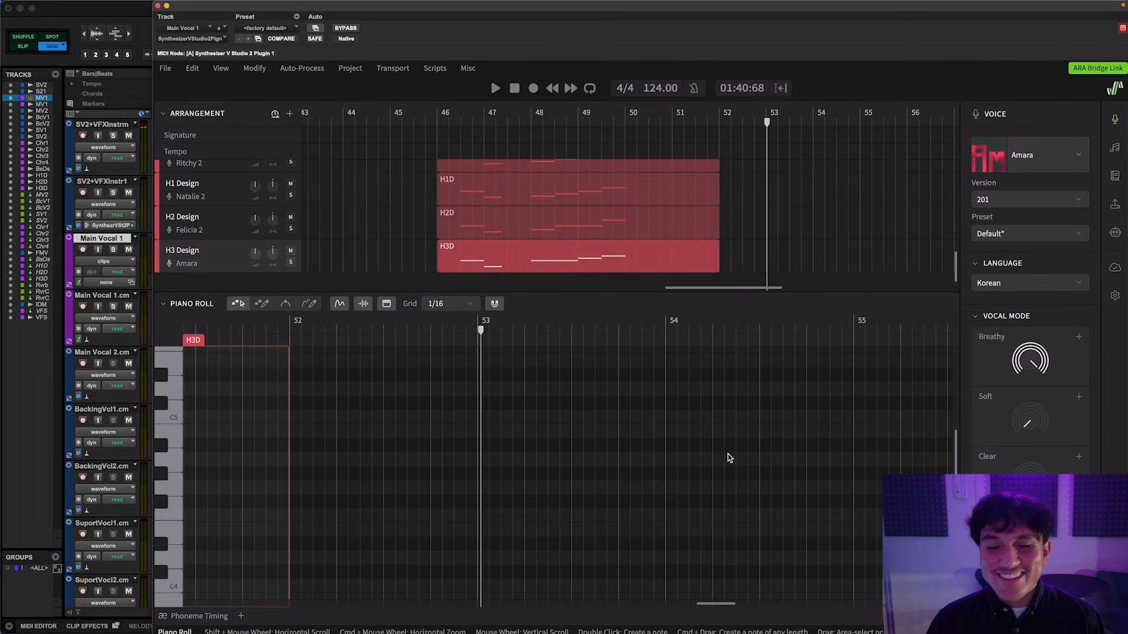